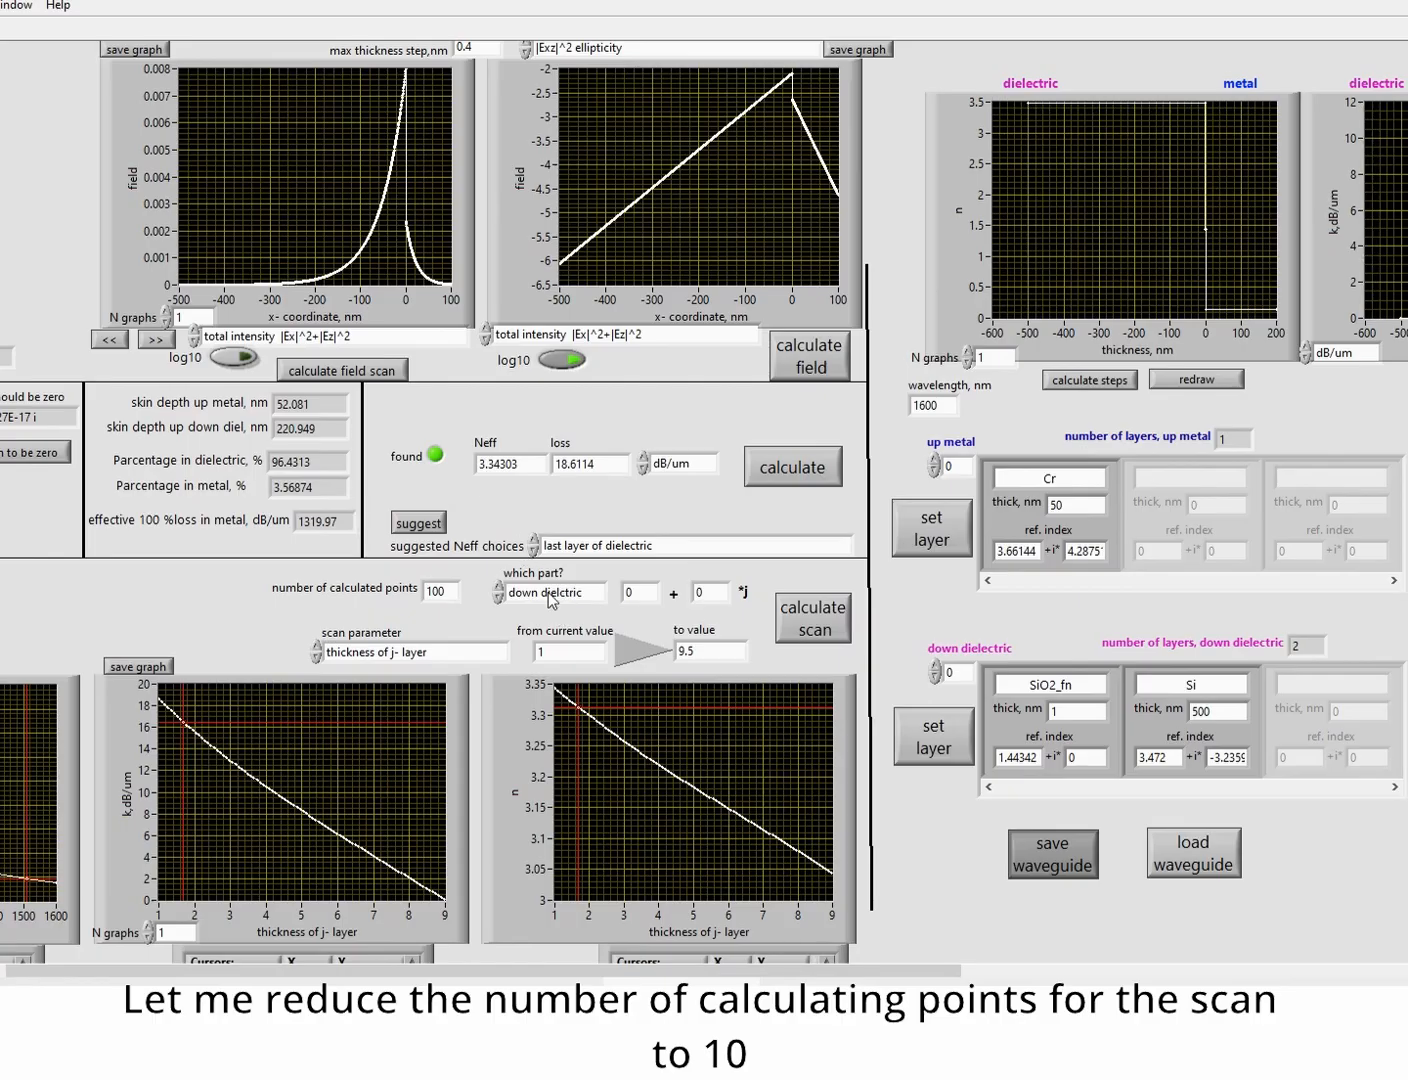
Reduce the number of calculated points to 10, then calculate the layer-thickness scan and the field scan.
{"action": "double_click", "coordinate": [454, 592]}
{"action": "type", "text": "10"}
{"action": "left_click", "coordinate": [817, 627]}
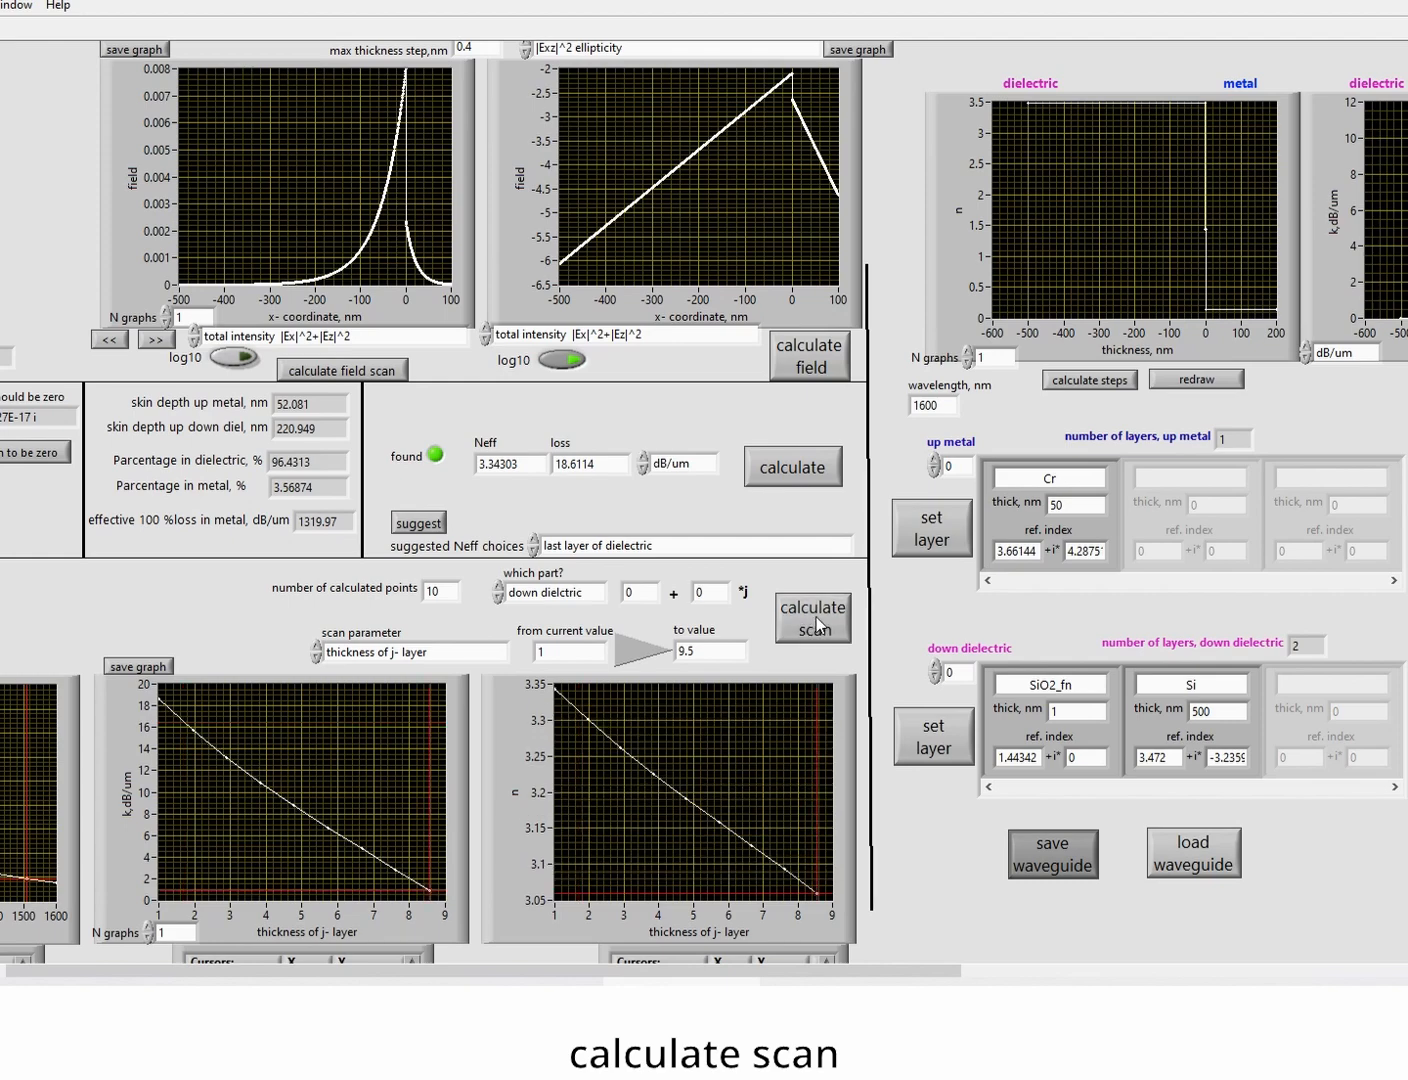
{"action": "left_click", "coordinate": [369, 371]}
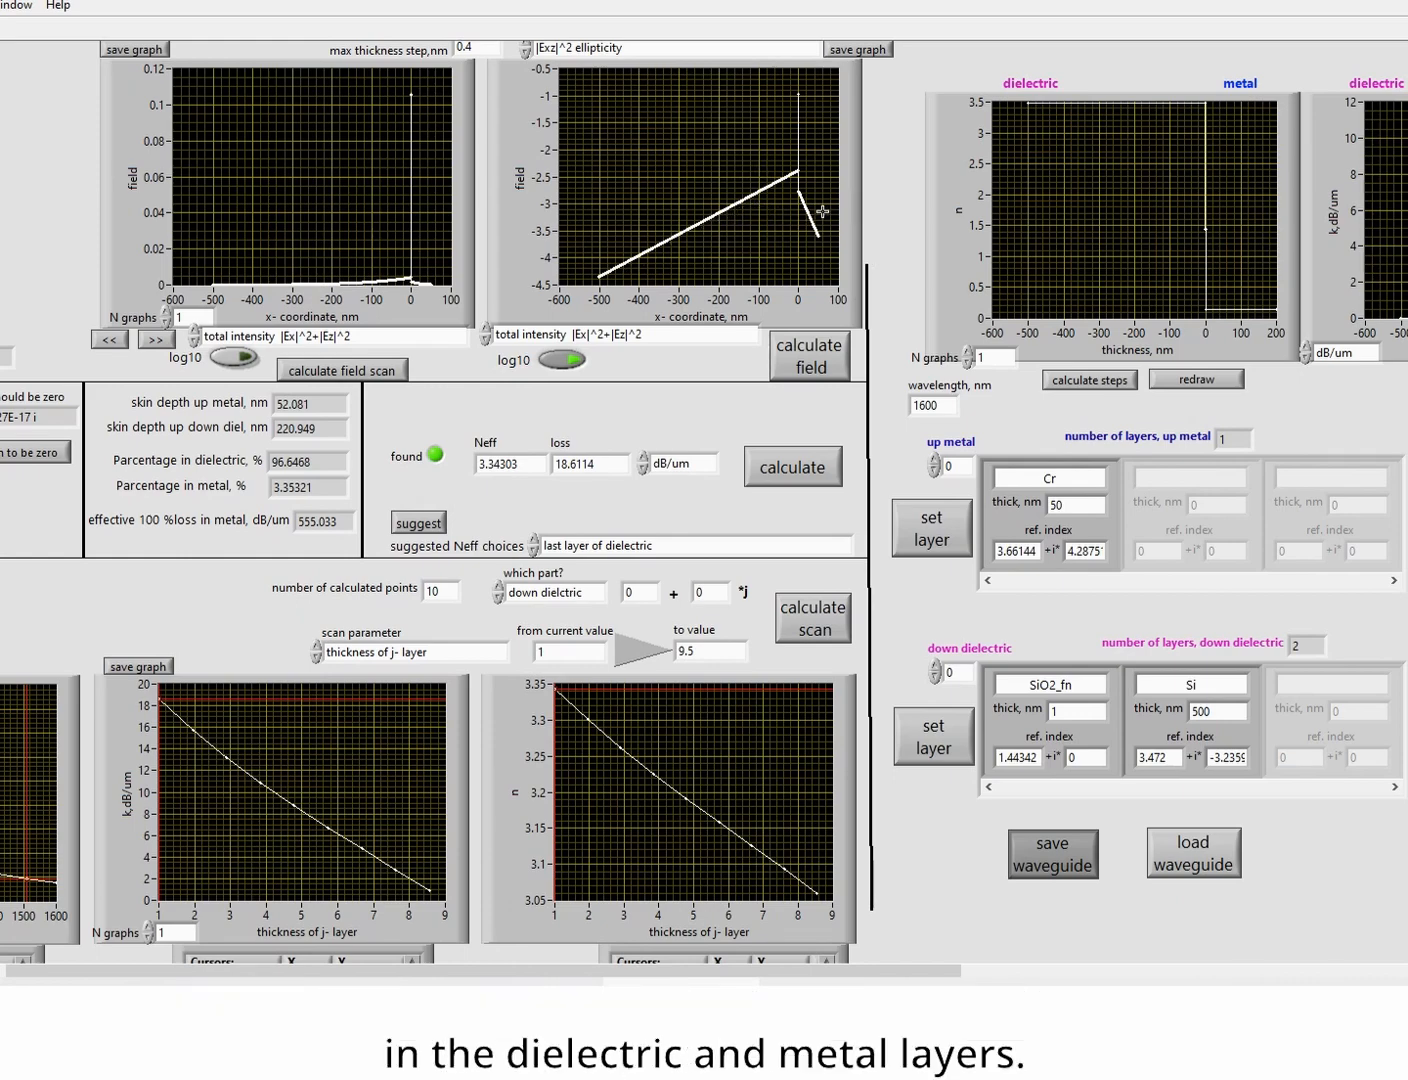
Step through the scanned field profiles toward the cutoff thickness and examine how deeply the field penetrates the dielectric.
{"action": "left_click", "coordinate": [155, 338]}
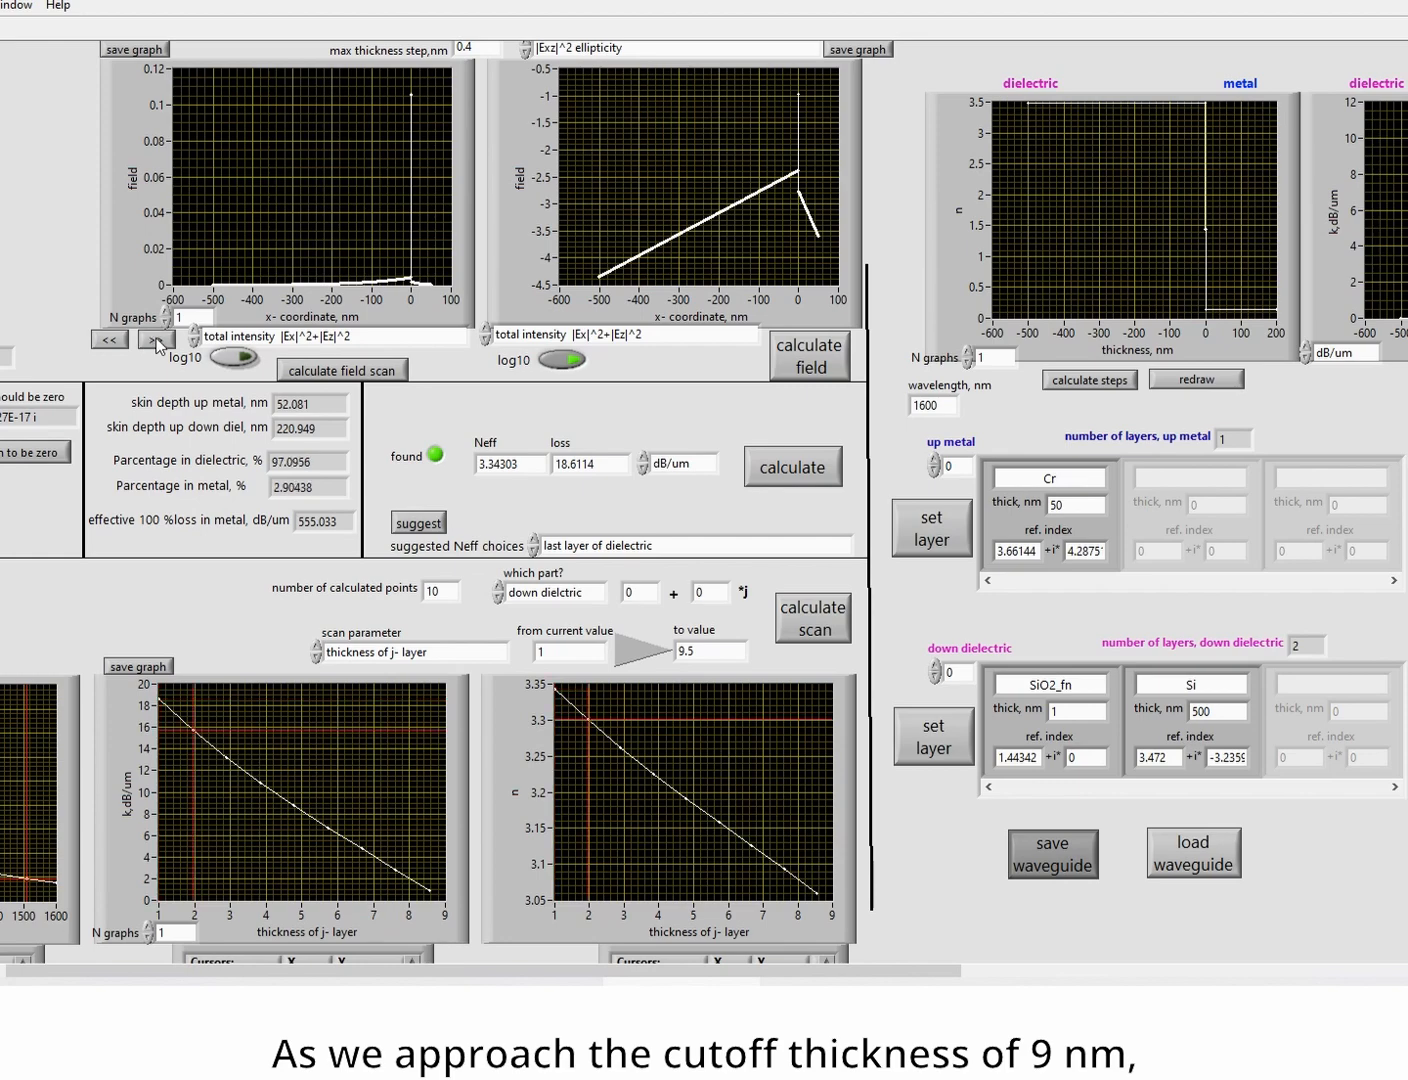
{"action": "left_click", "coordinate": [159, 341]}
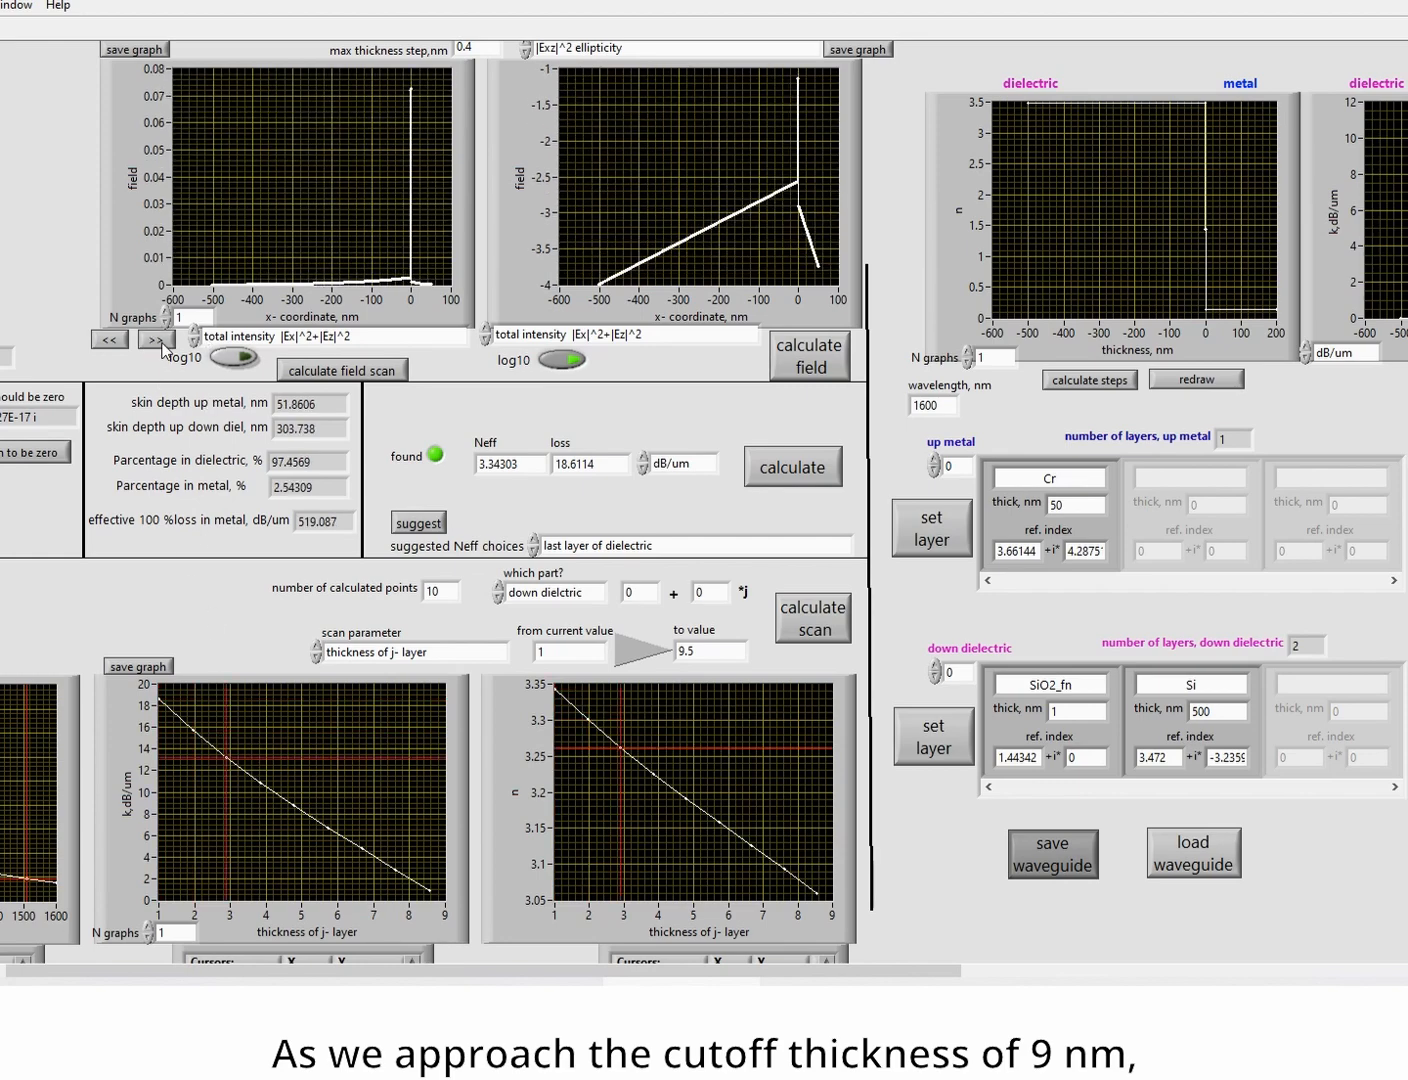
{"action": "left_click", "coordinate": [162, 343]}
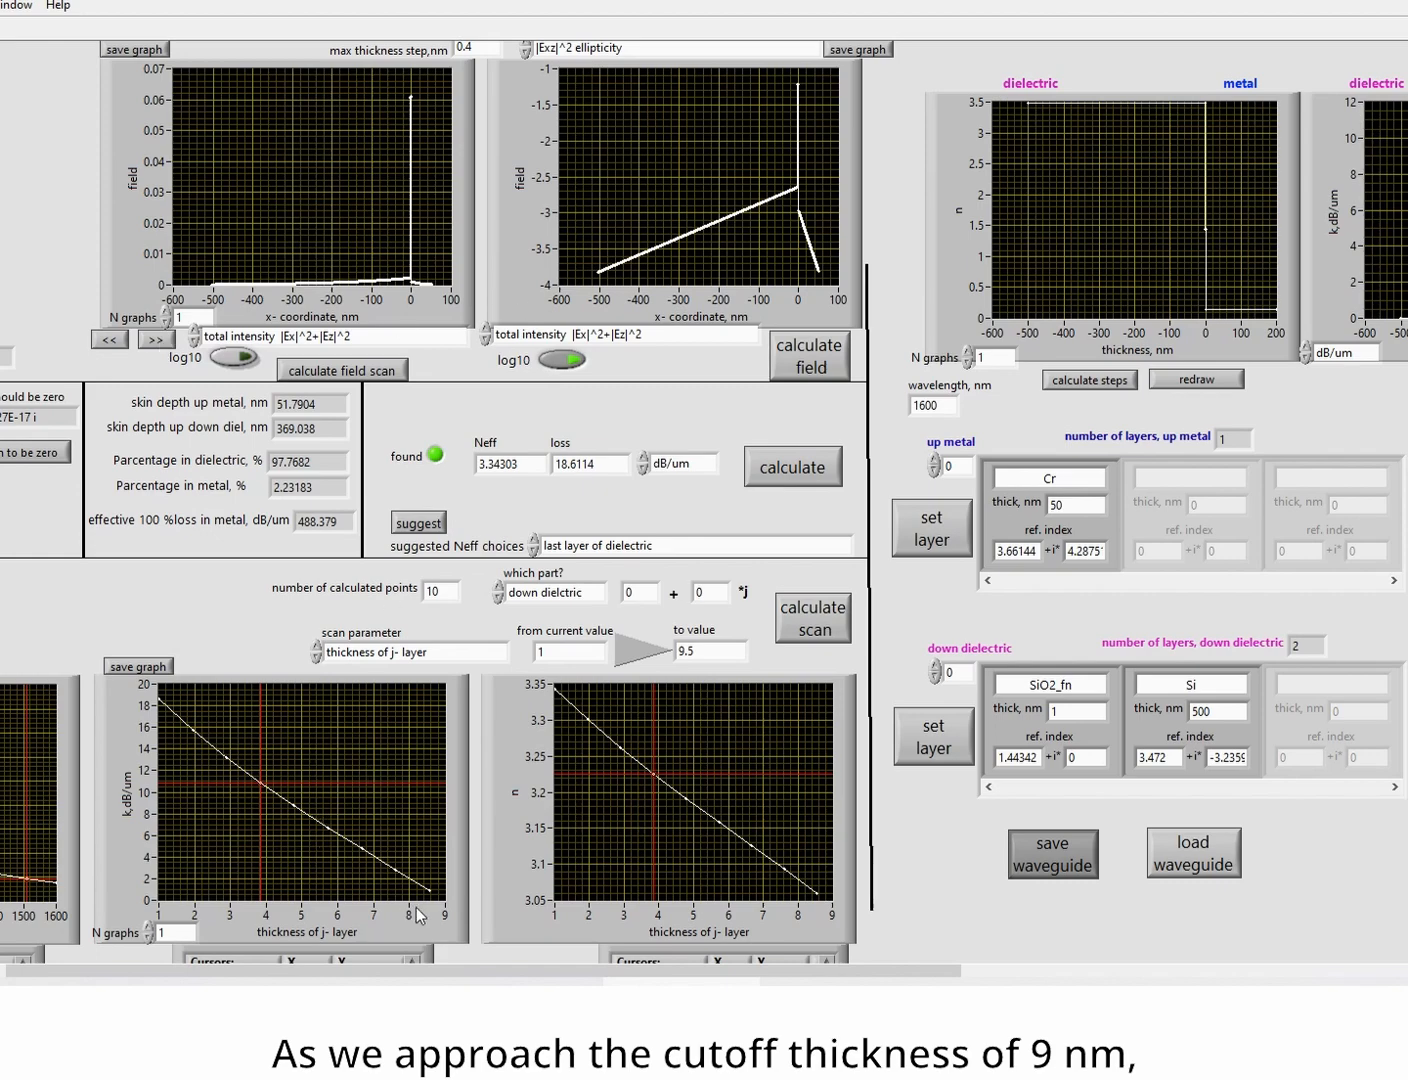
{"action": "left_click", "coordinate": [162, 342]}
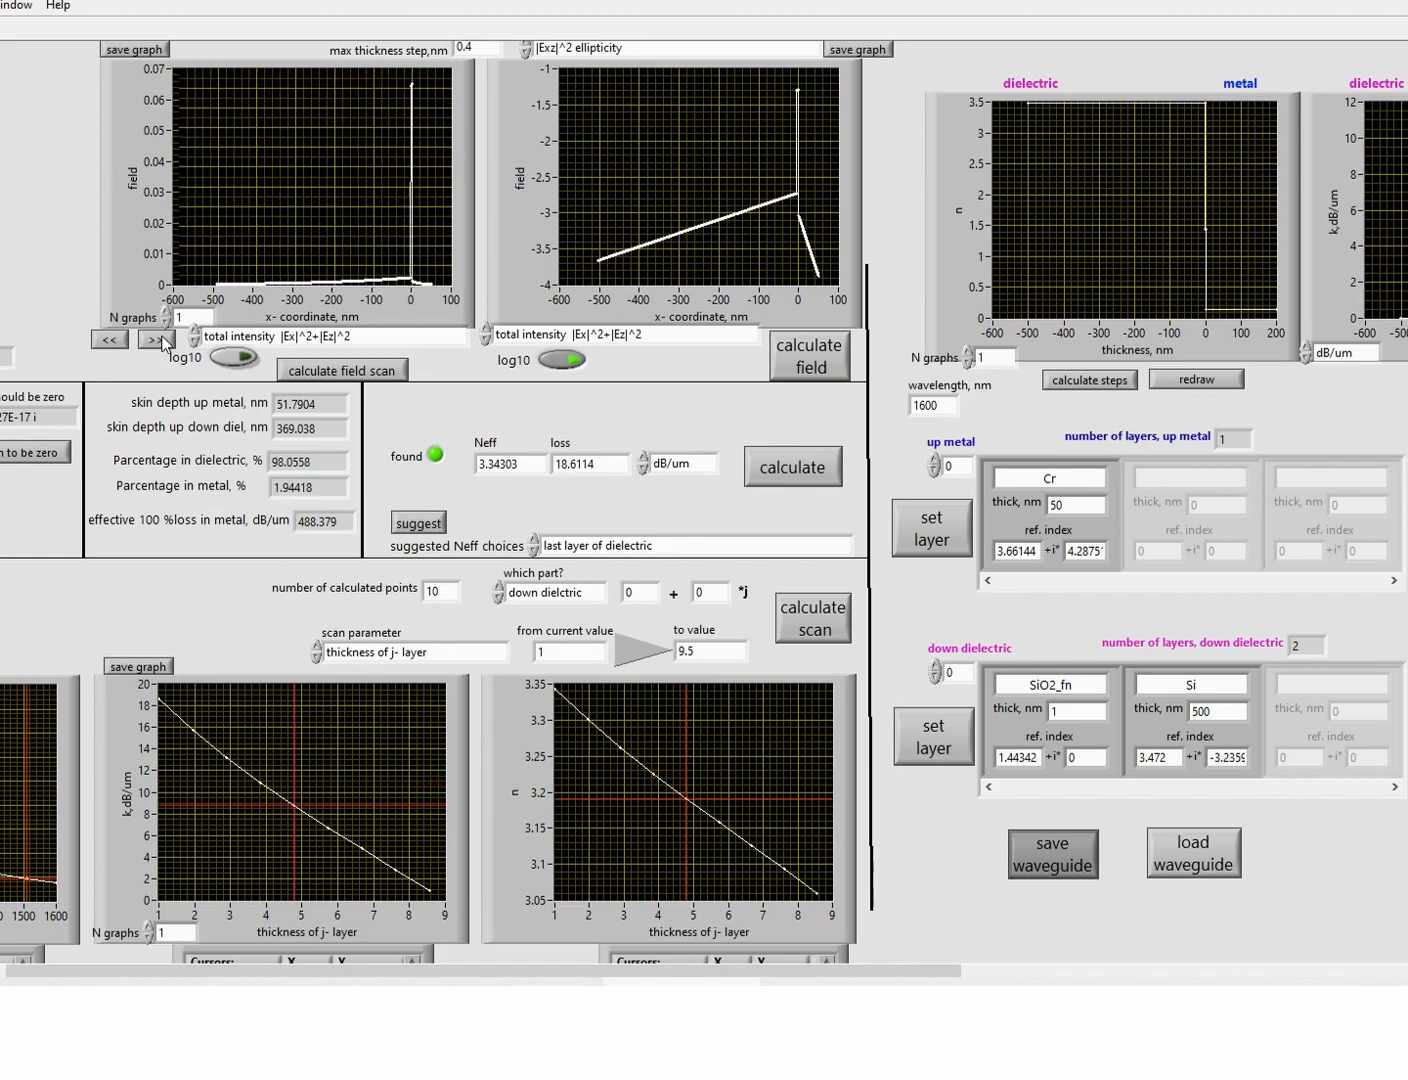
{"action": "left_click", "coordinate": [162, 342]}
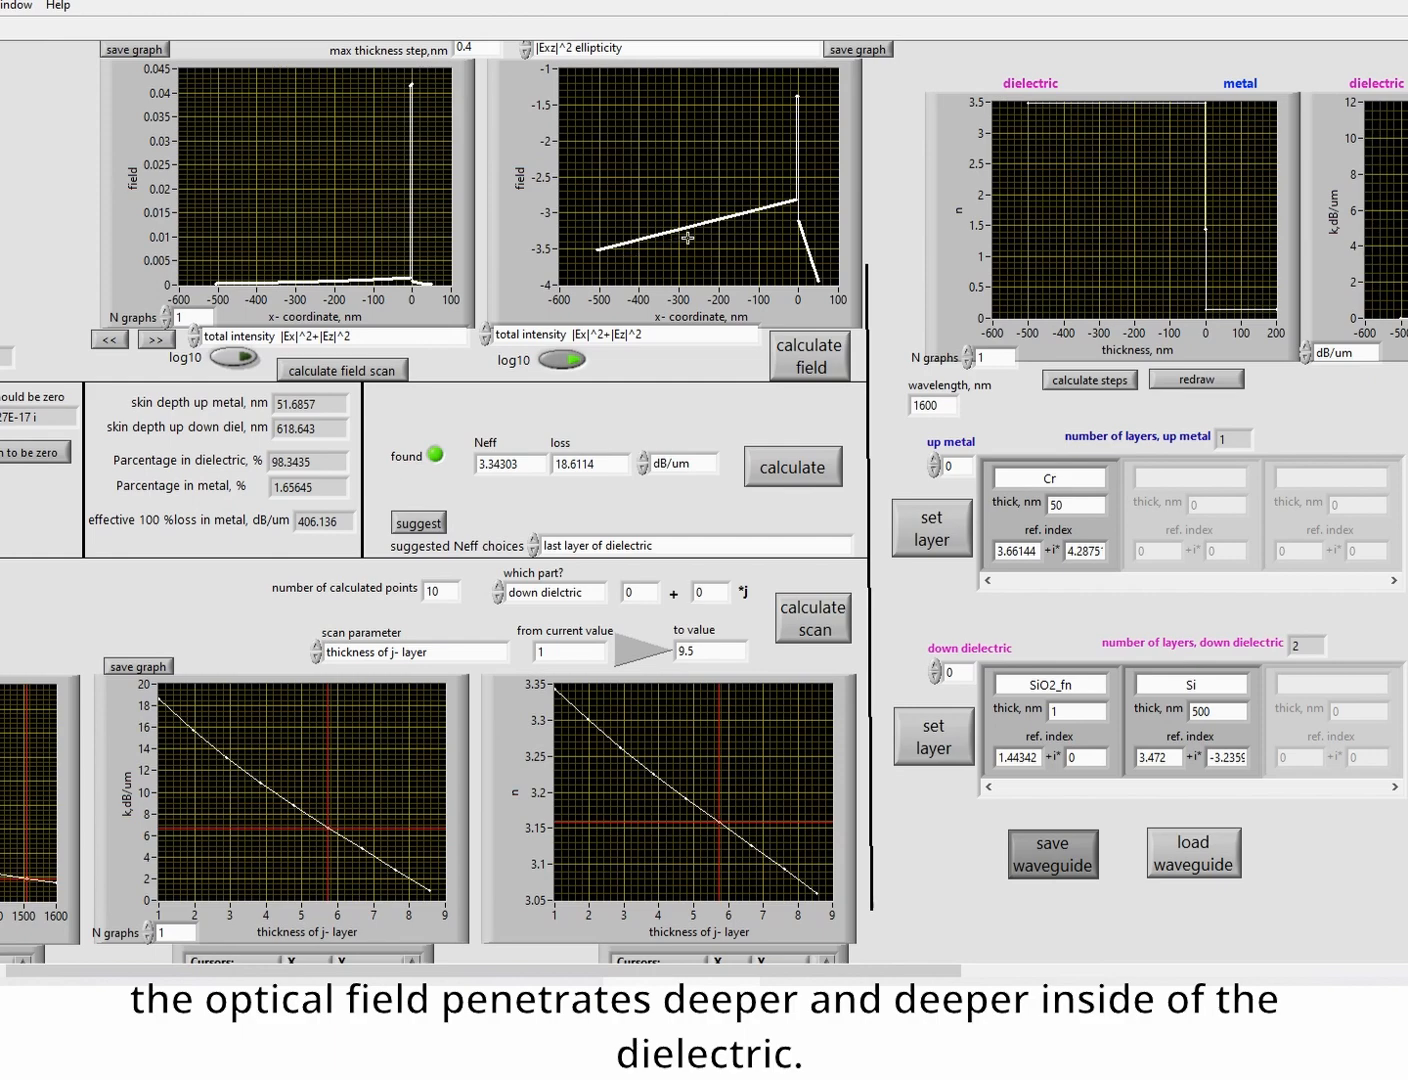
{"action": "left_click", "coordinate": [156, 341]}
{"action": "left_click", "coordinate": [155, 341]}
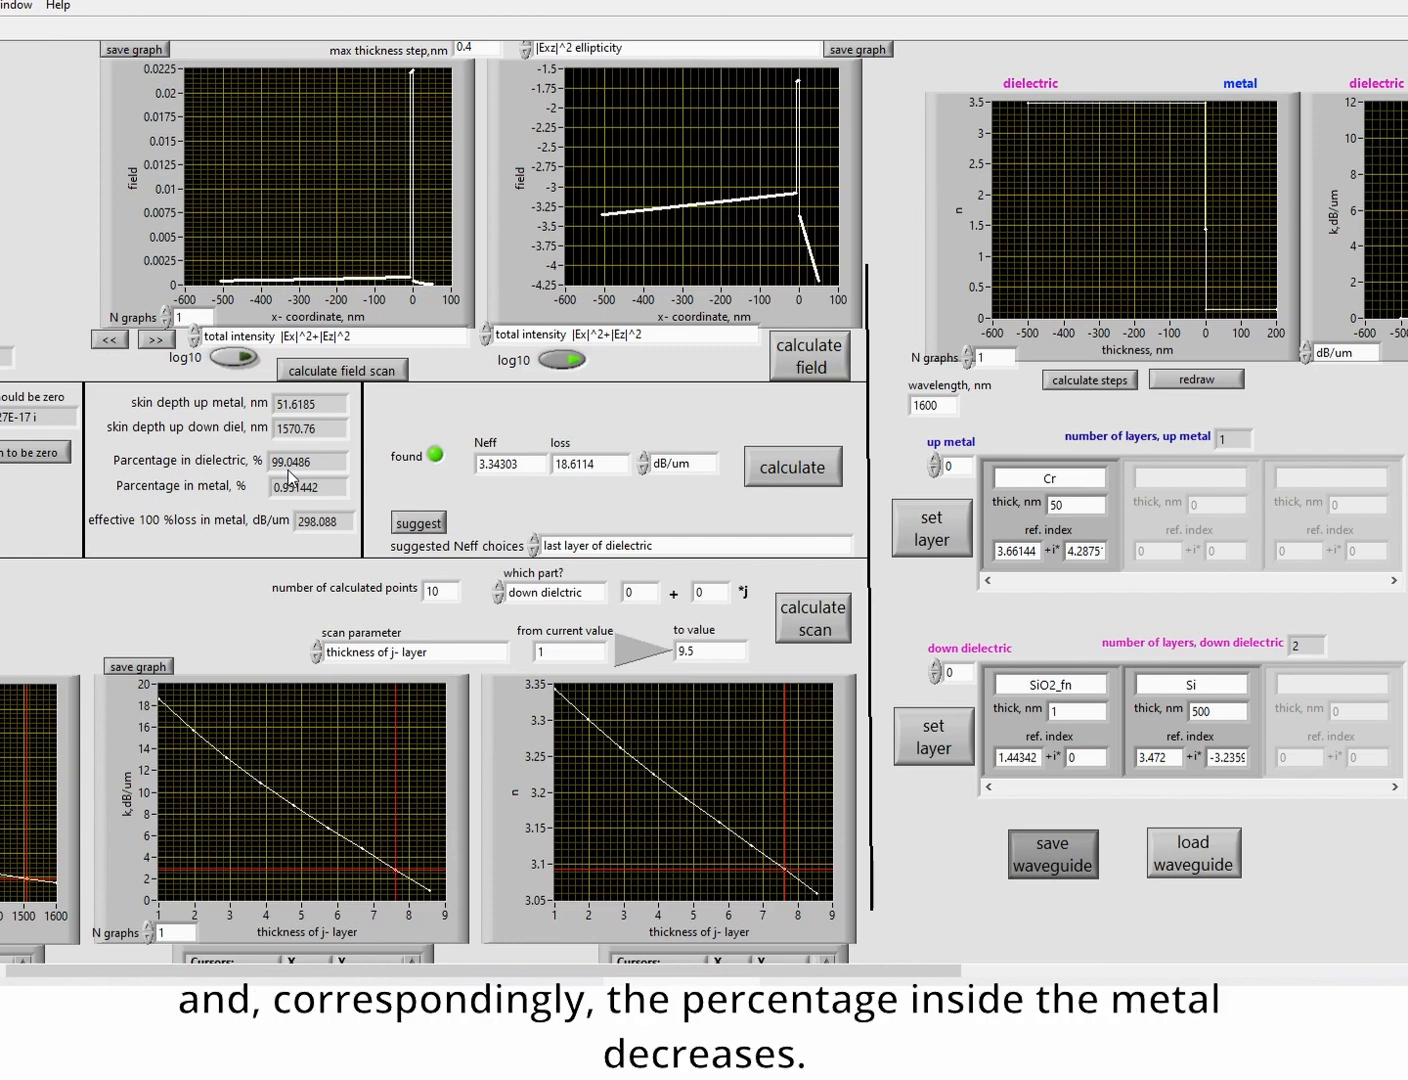
{"action": "left_click", "coordinate": [157, 341]}
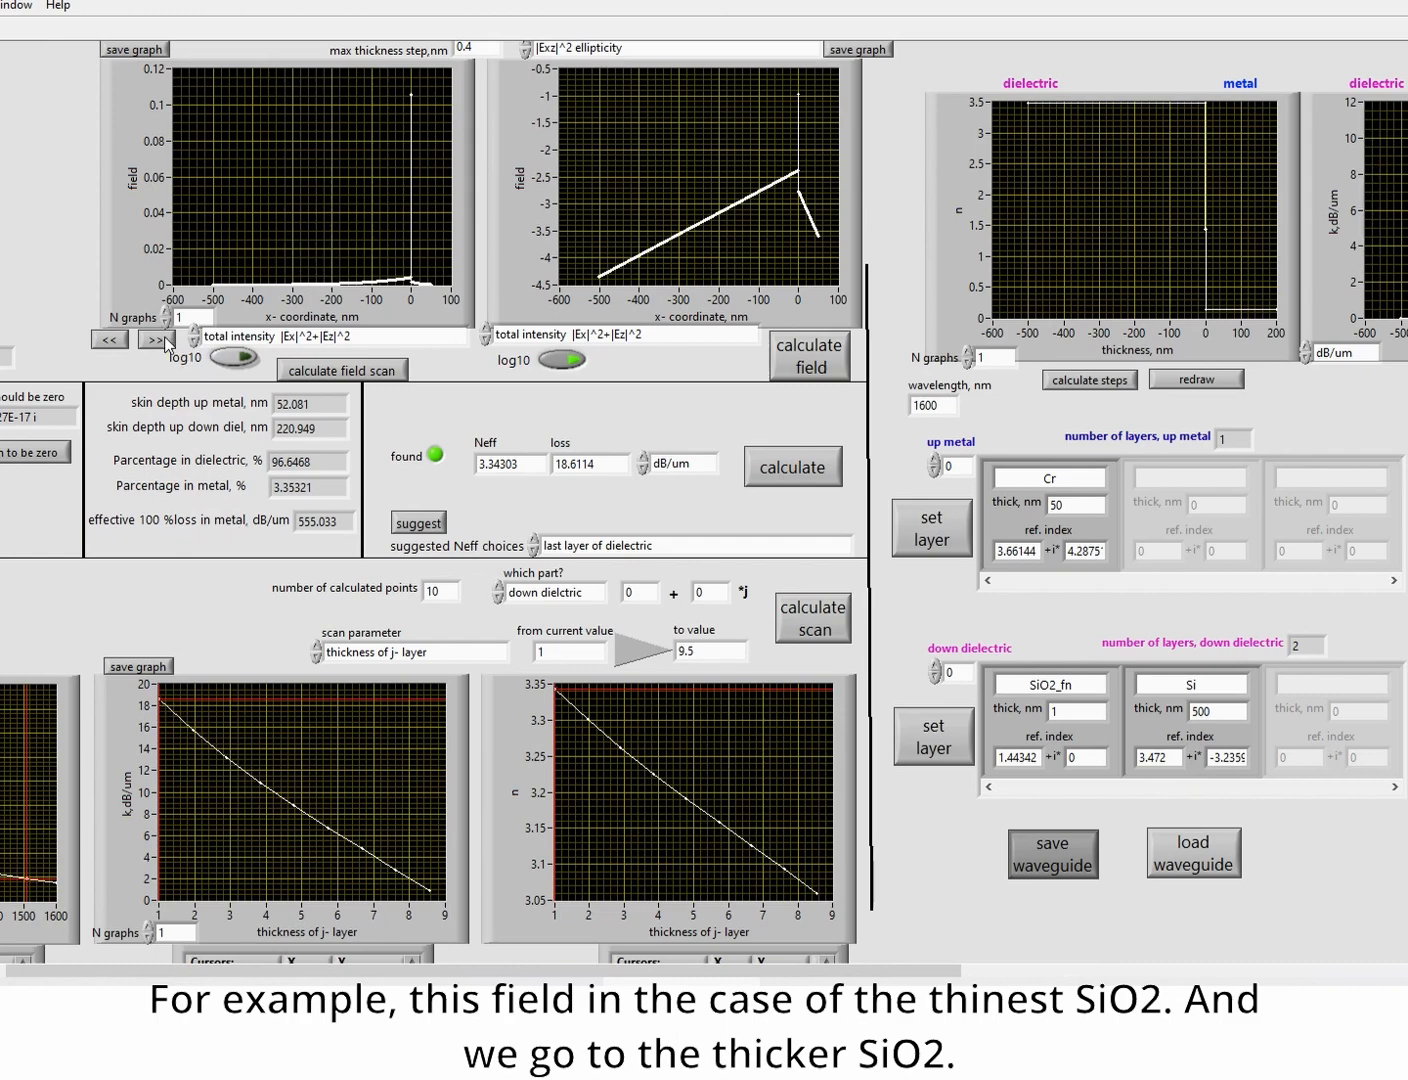
Step through the field profiles again from the thinnest SiO2, comparing the field percentages in dielectric and metal.
{"action": "left_click", "coordinate": [160, 340]}
{"action": "left_click", "coordinate": [160, 339]}
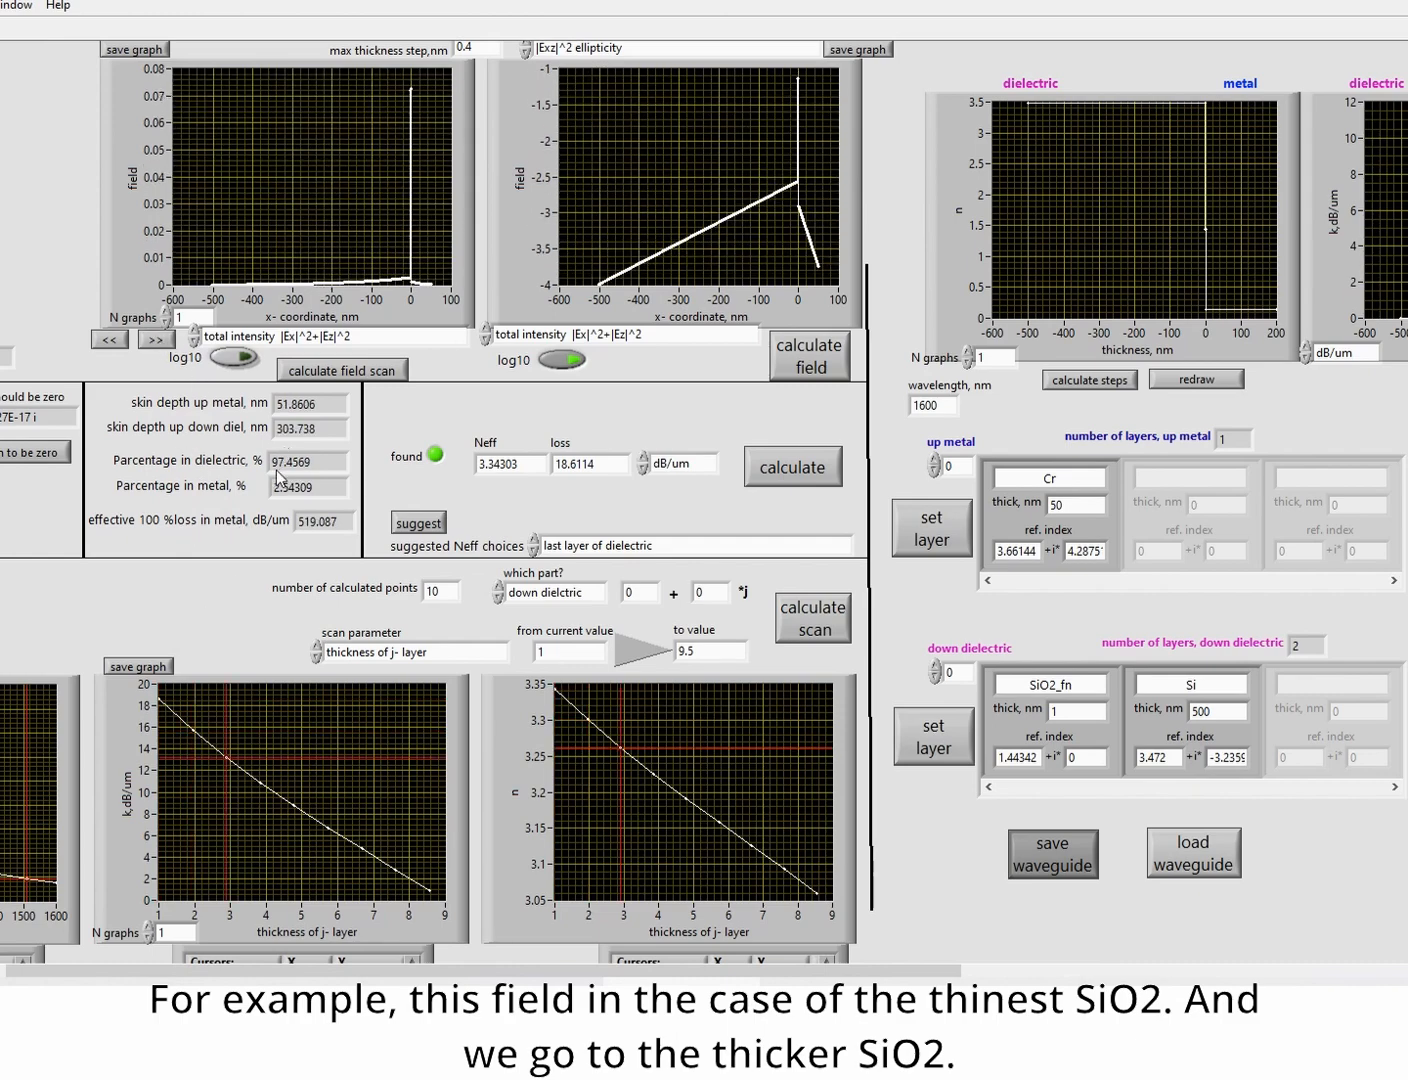
{"action": "left_click", "coordinate": [156, 340]}
{"action": "left_click", "coordinate": [156, 340]}
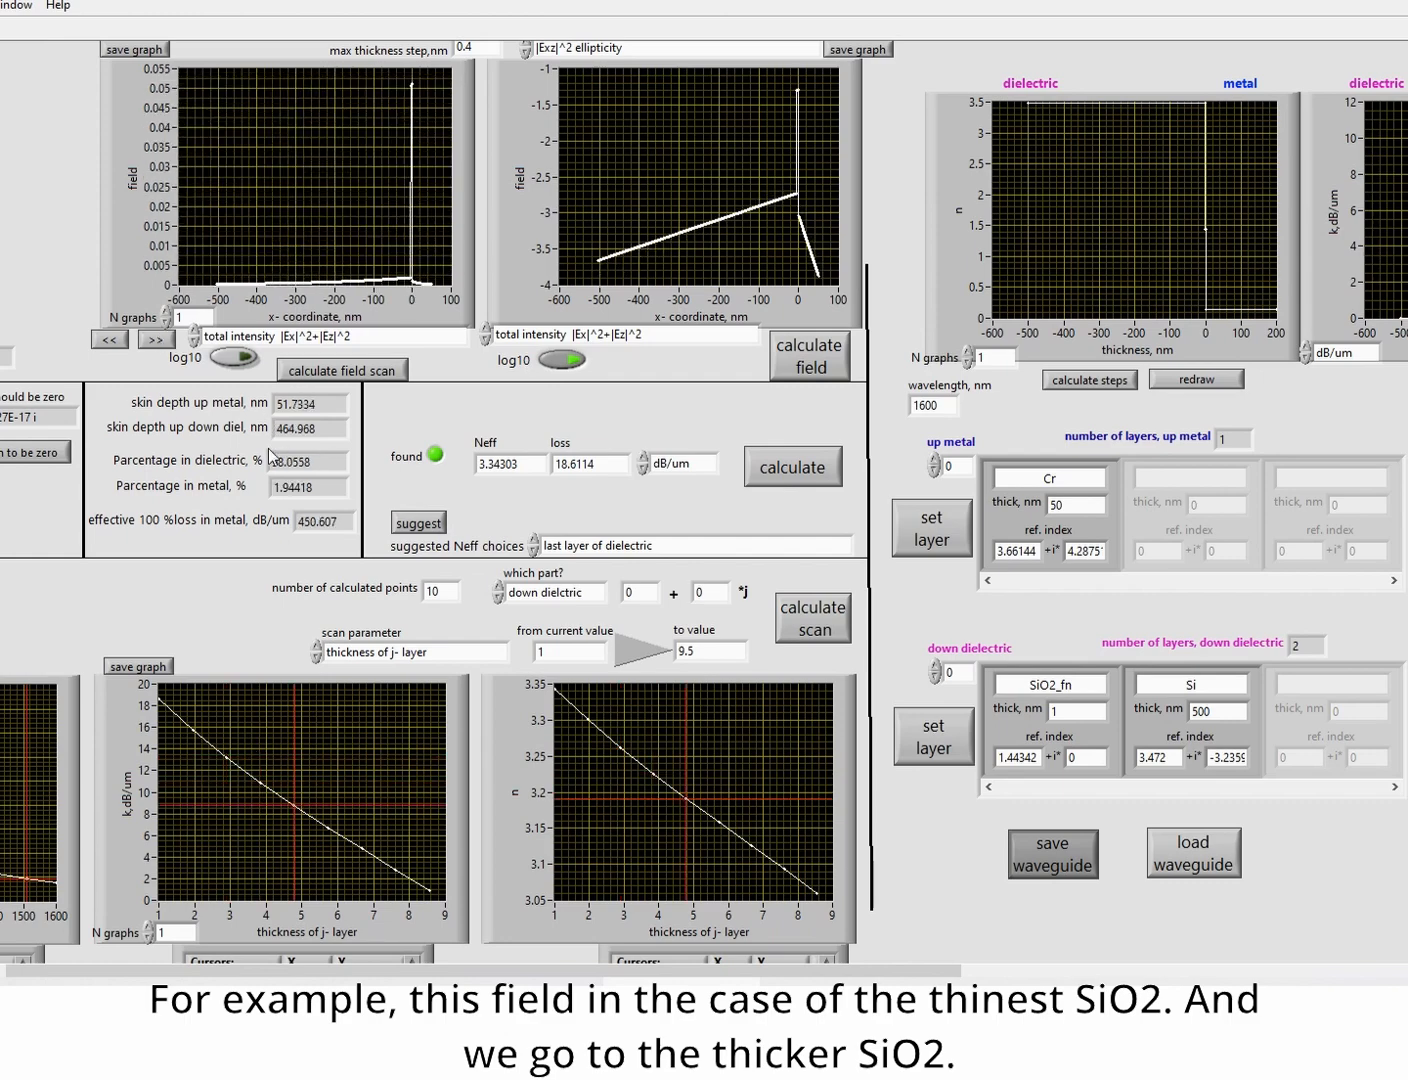
{"action": "left_click", "coordinate": [159, 340]}
{"action": "left_click", "coordinate": [160, 340]}
{"action": "left_click", "coordinate": [165, 341]}
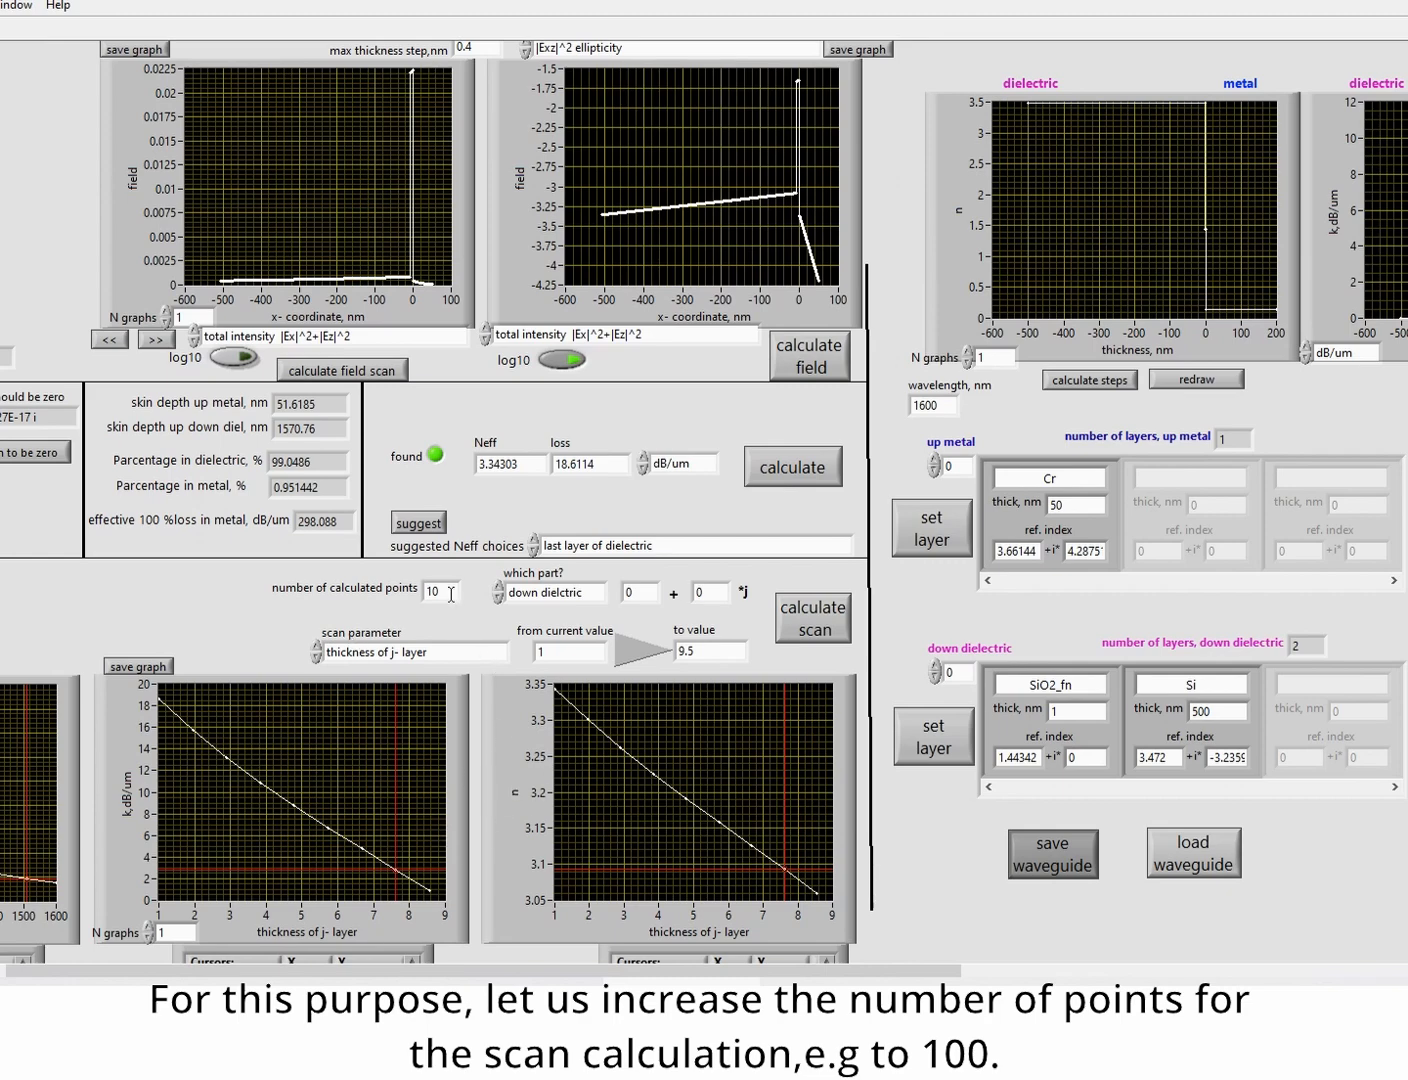
Increase the number of calculated points to 100 and recalculate both the thickness scan and the field scan.
{"action": "type", "text": "0"}
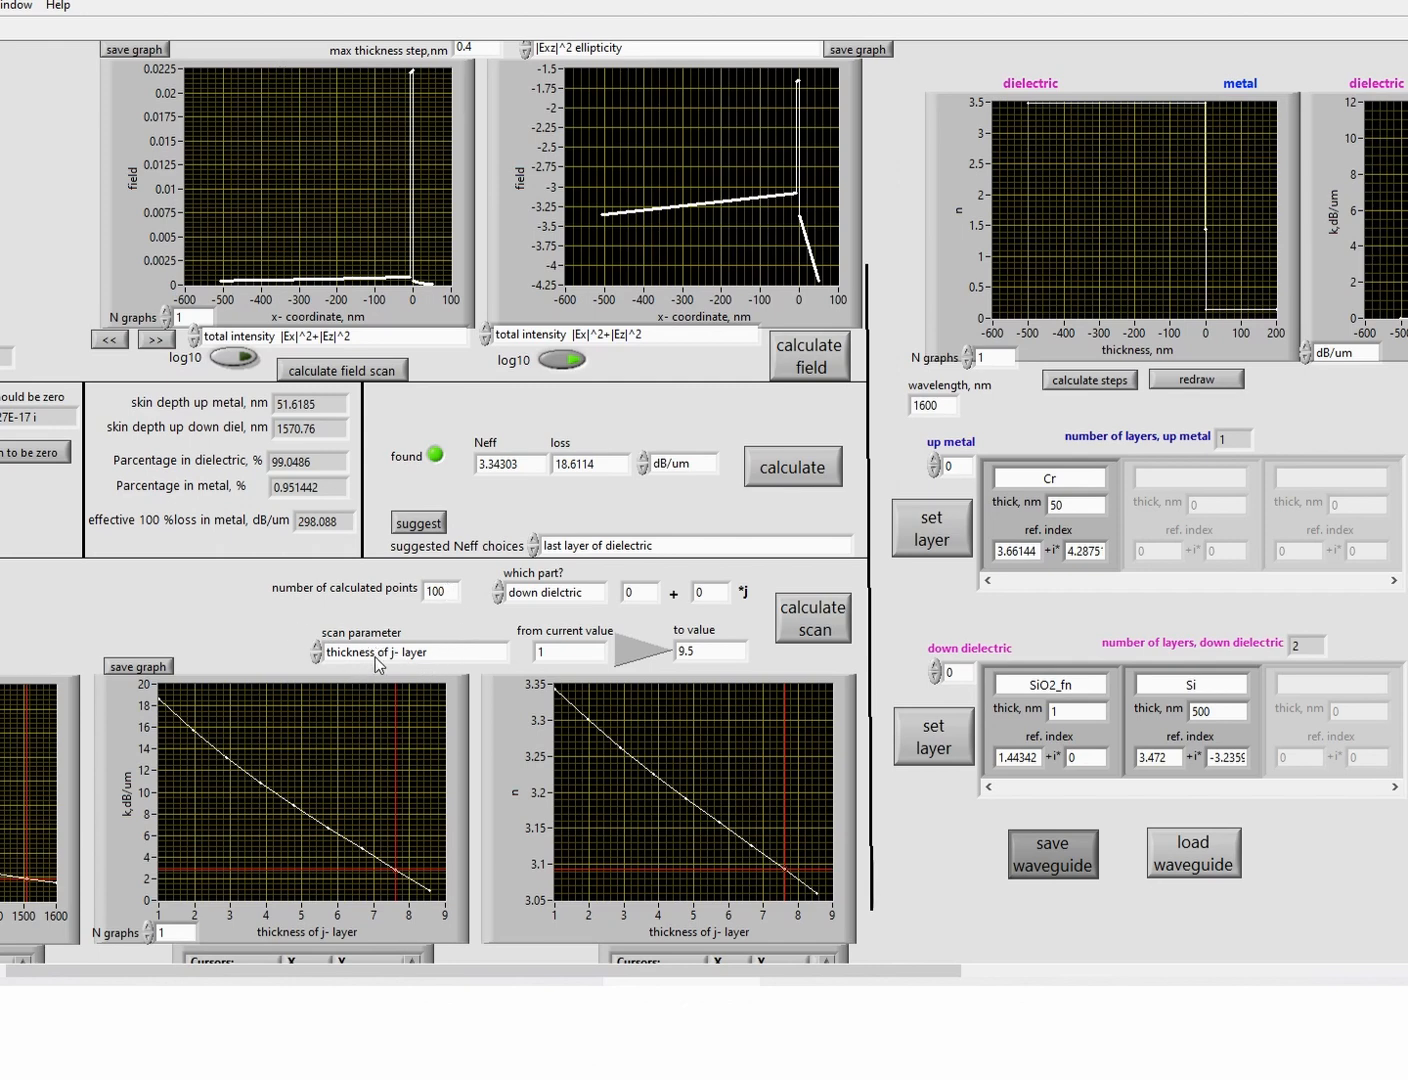
{"action": "left_click", "coordinate": [807, 612]}
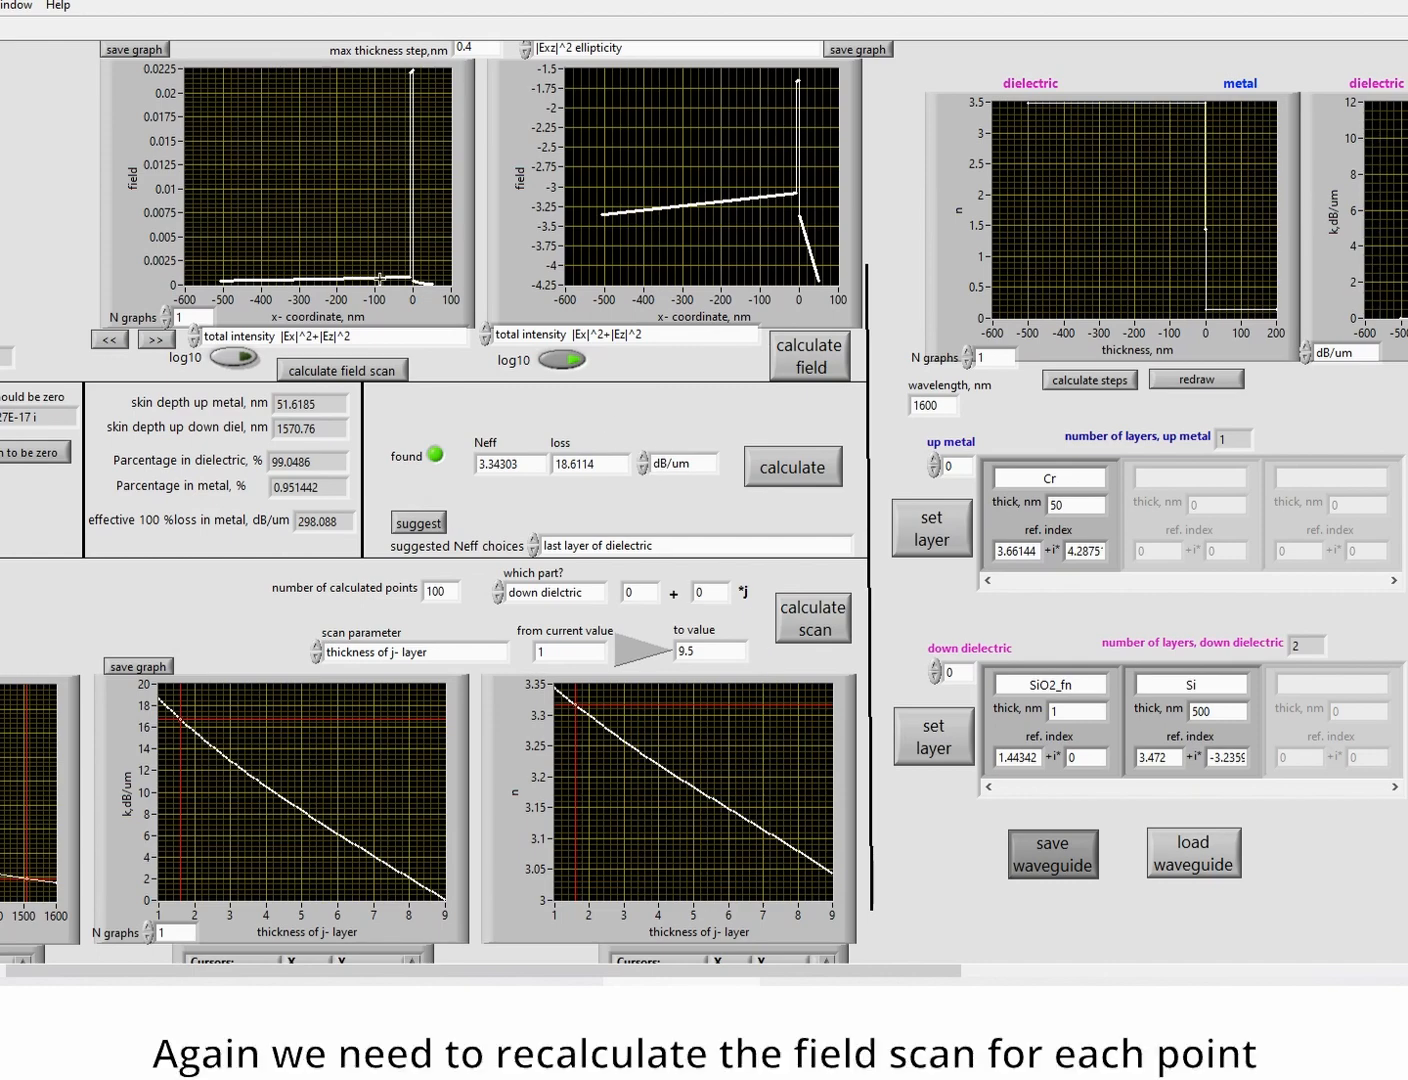
{"action": "left_click", "coordinate": [357, 368]}
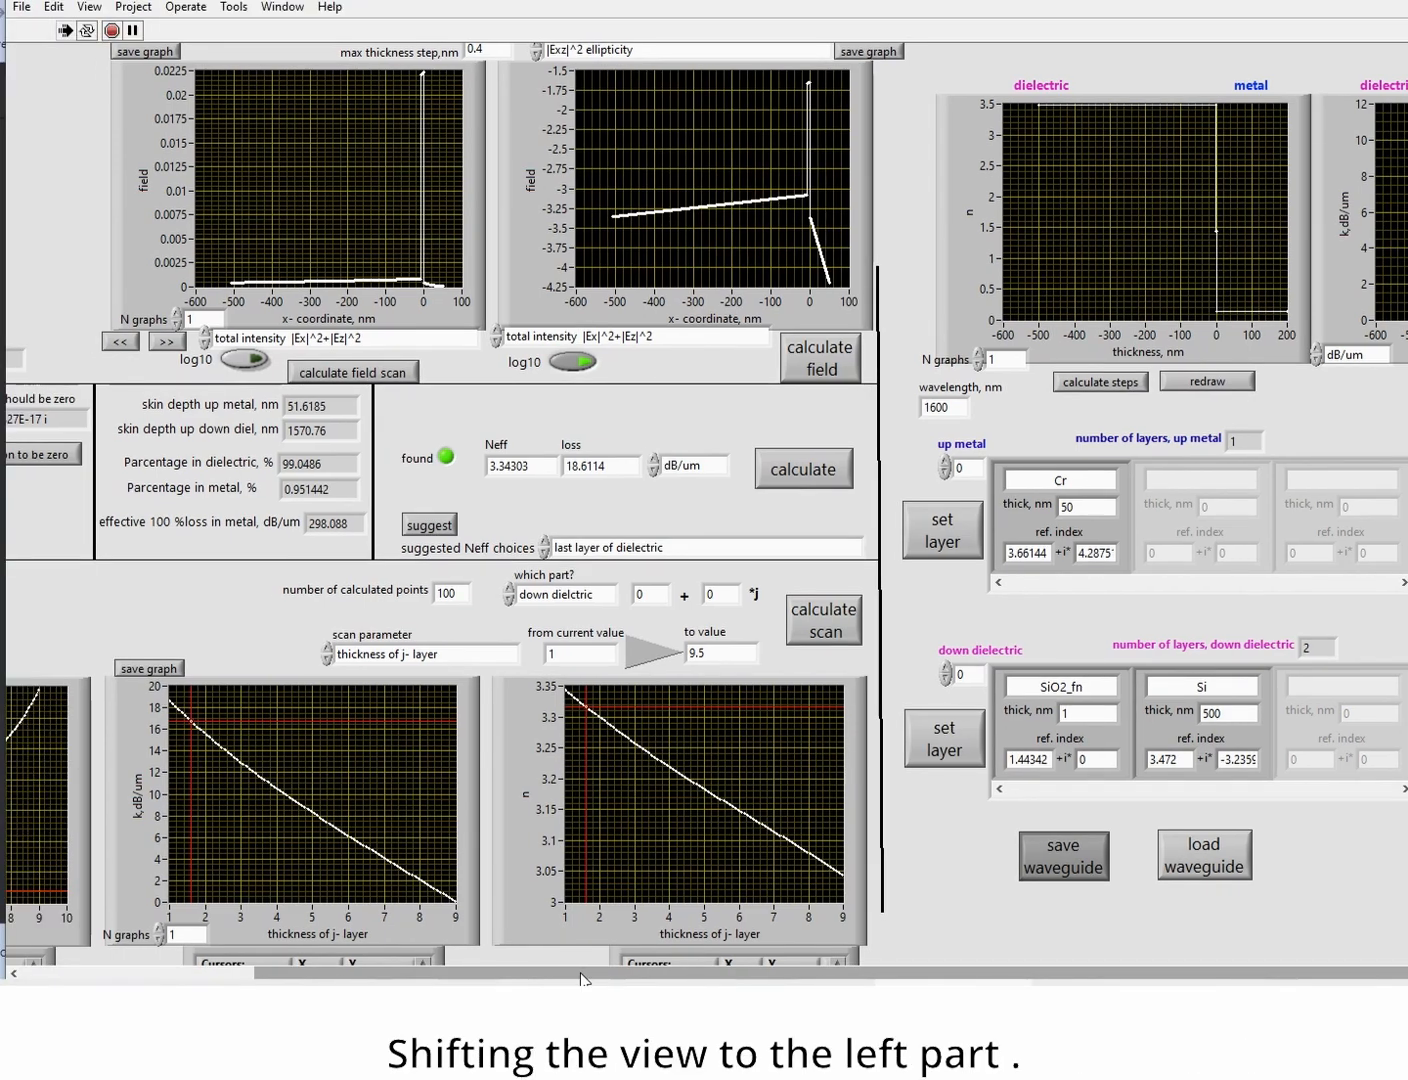
Plot the skin depth in the down dielectric against layer thickness, followed by the skin depth in the up metal.
{"action": "left_click_drag", "start_coordinate": [582, 973], "coordinate": [345, 952]}
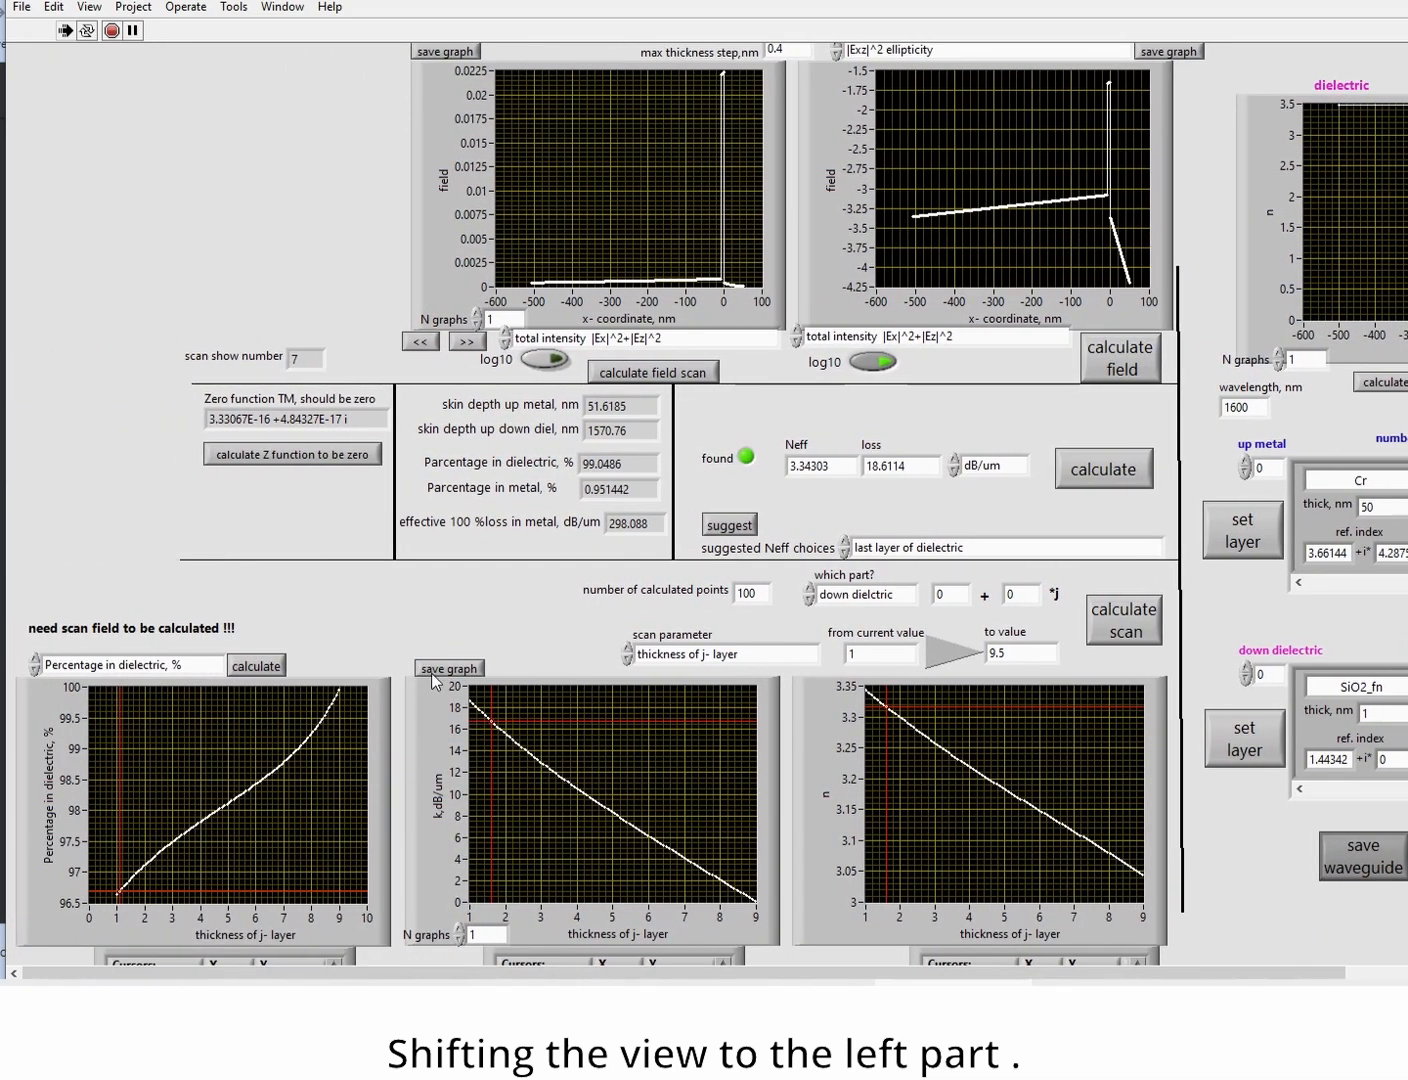
{"action": "left_click", "coordinate": [189, 666]}
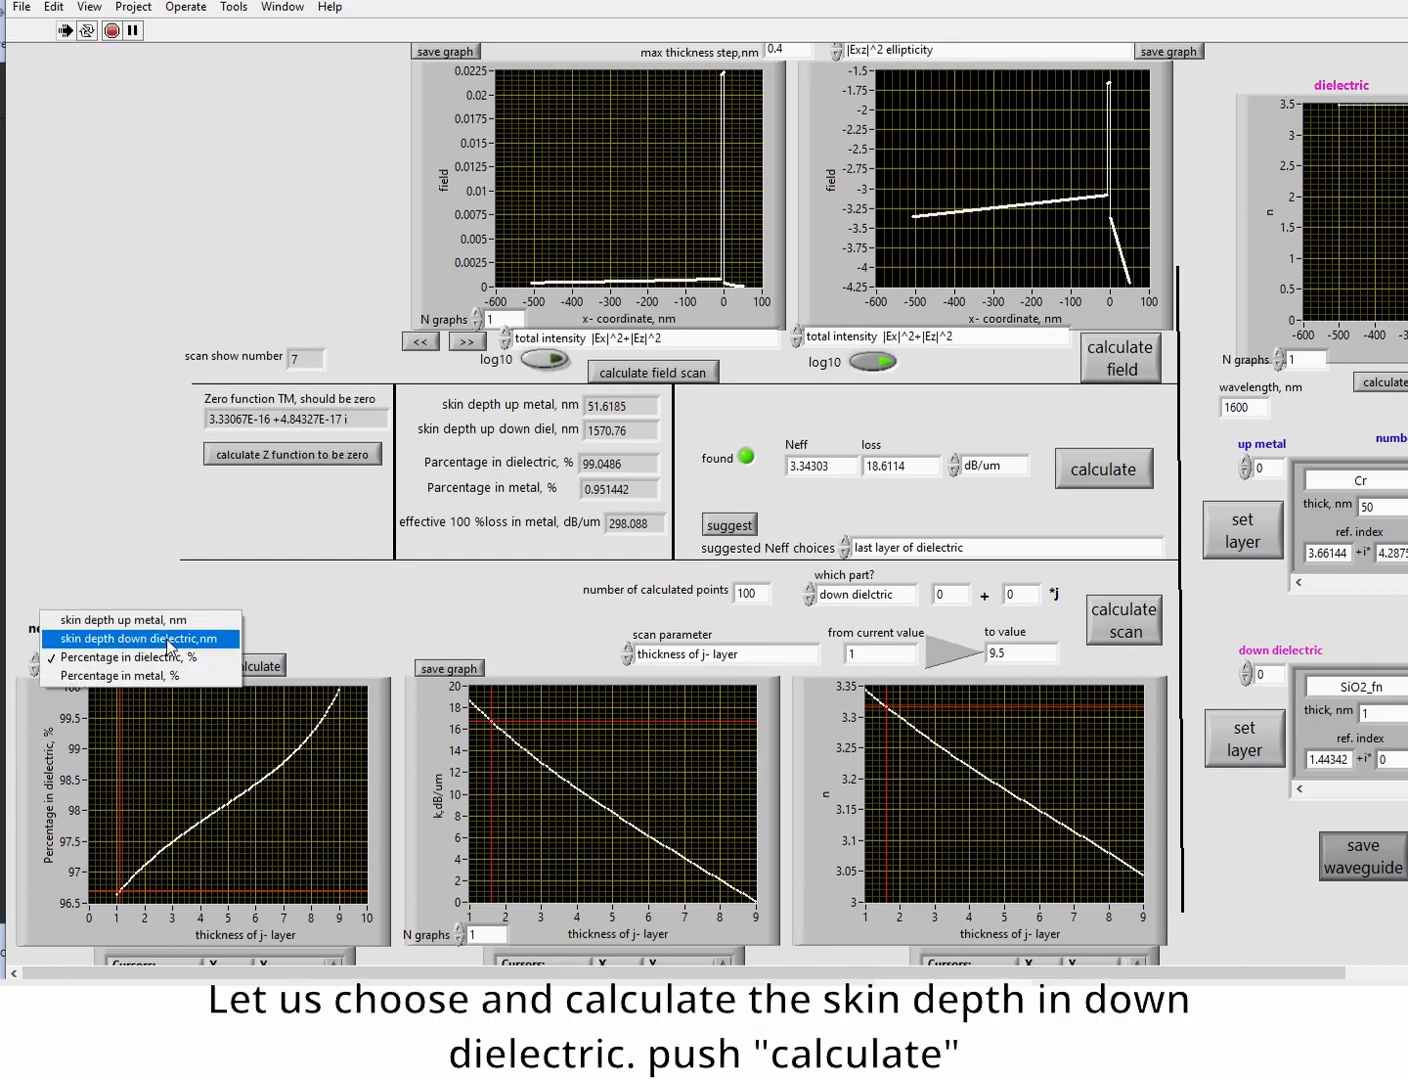
{"action": "left_click", "coordinate": [171, 647]}
{"action": "left_click", "coordinate": [251, 670]}
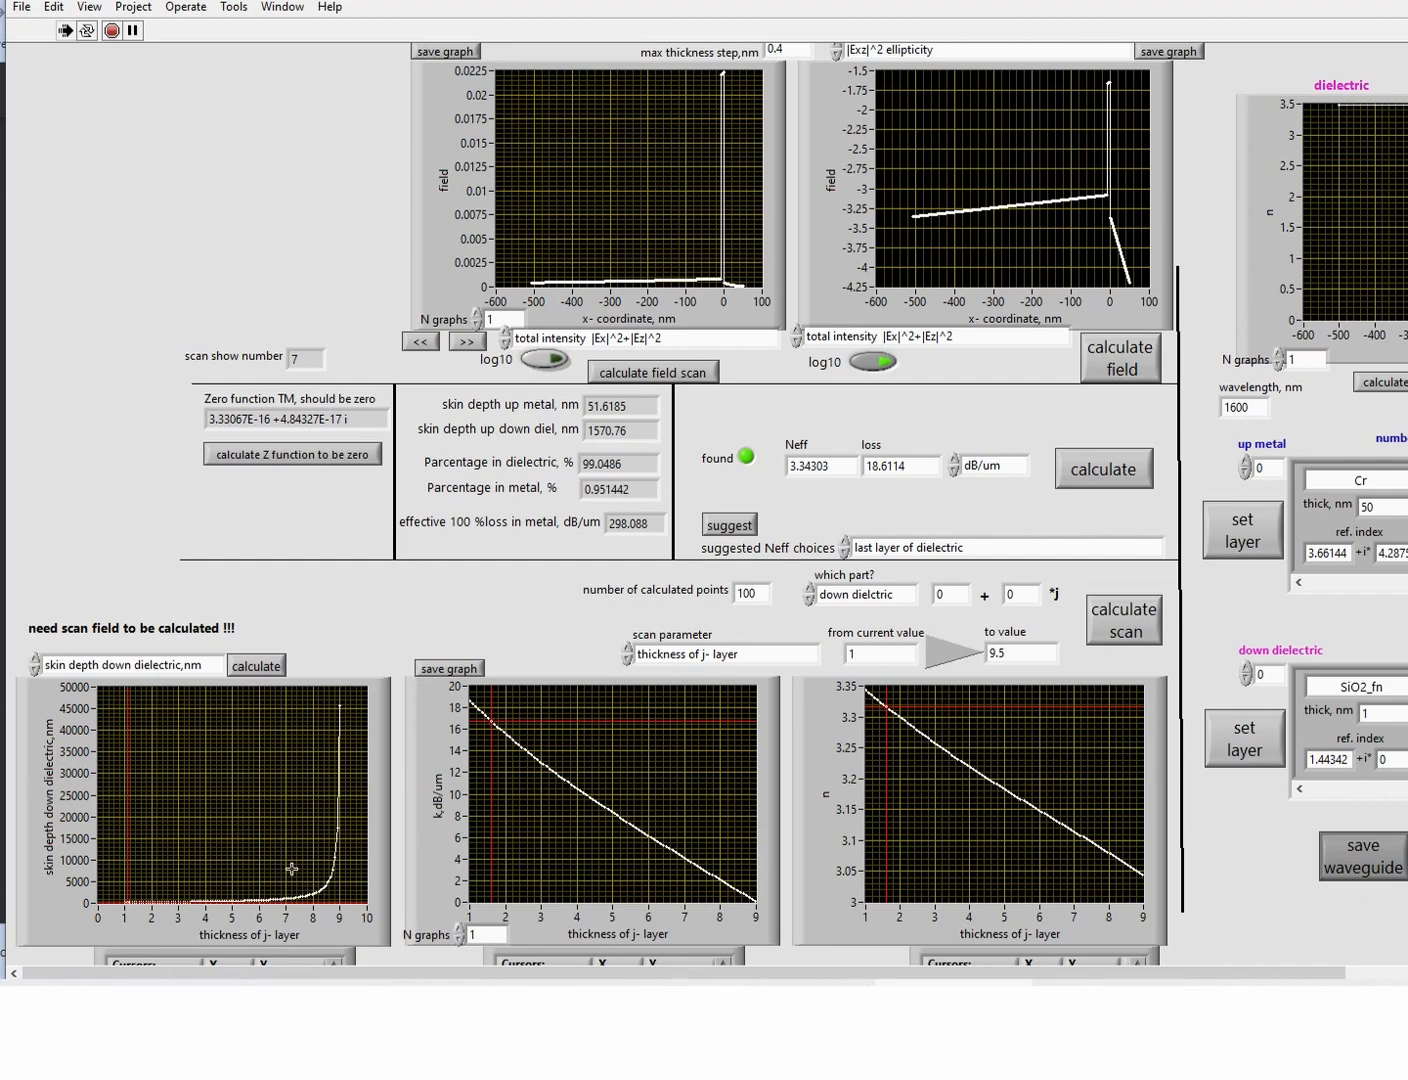
{"action": "left_click", "coordinate": [198, 666]}
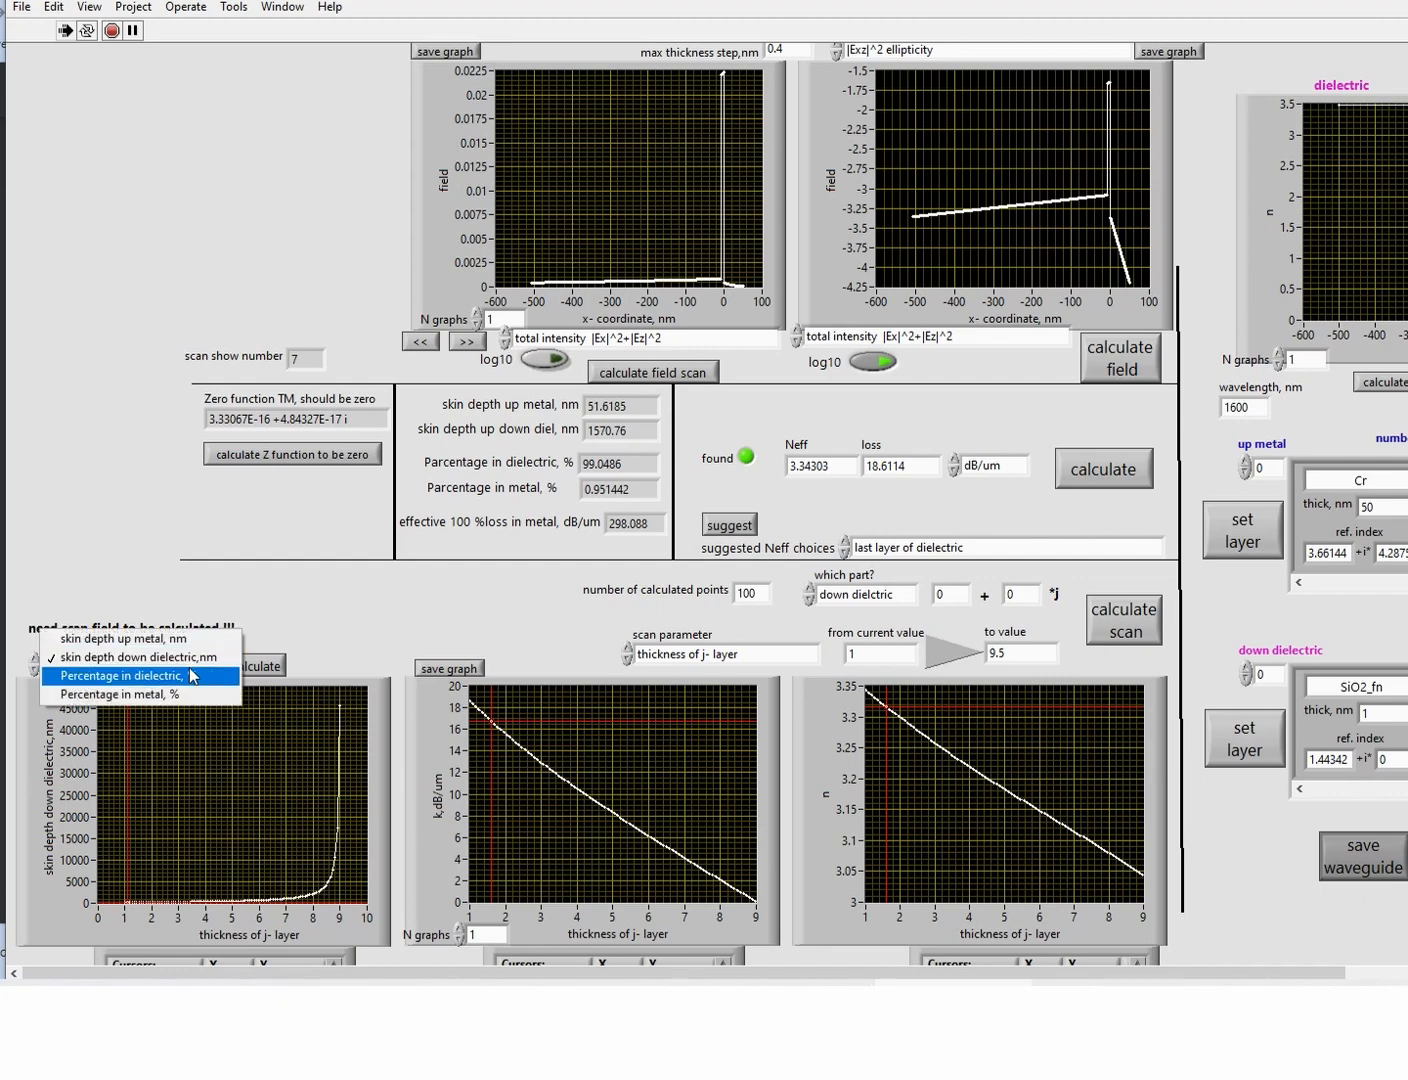
{"action": "left_click", "coordinate": [183, 642]}
{"action": "left_click", "coordinate": [252, 670]}
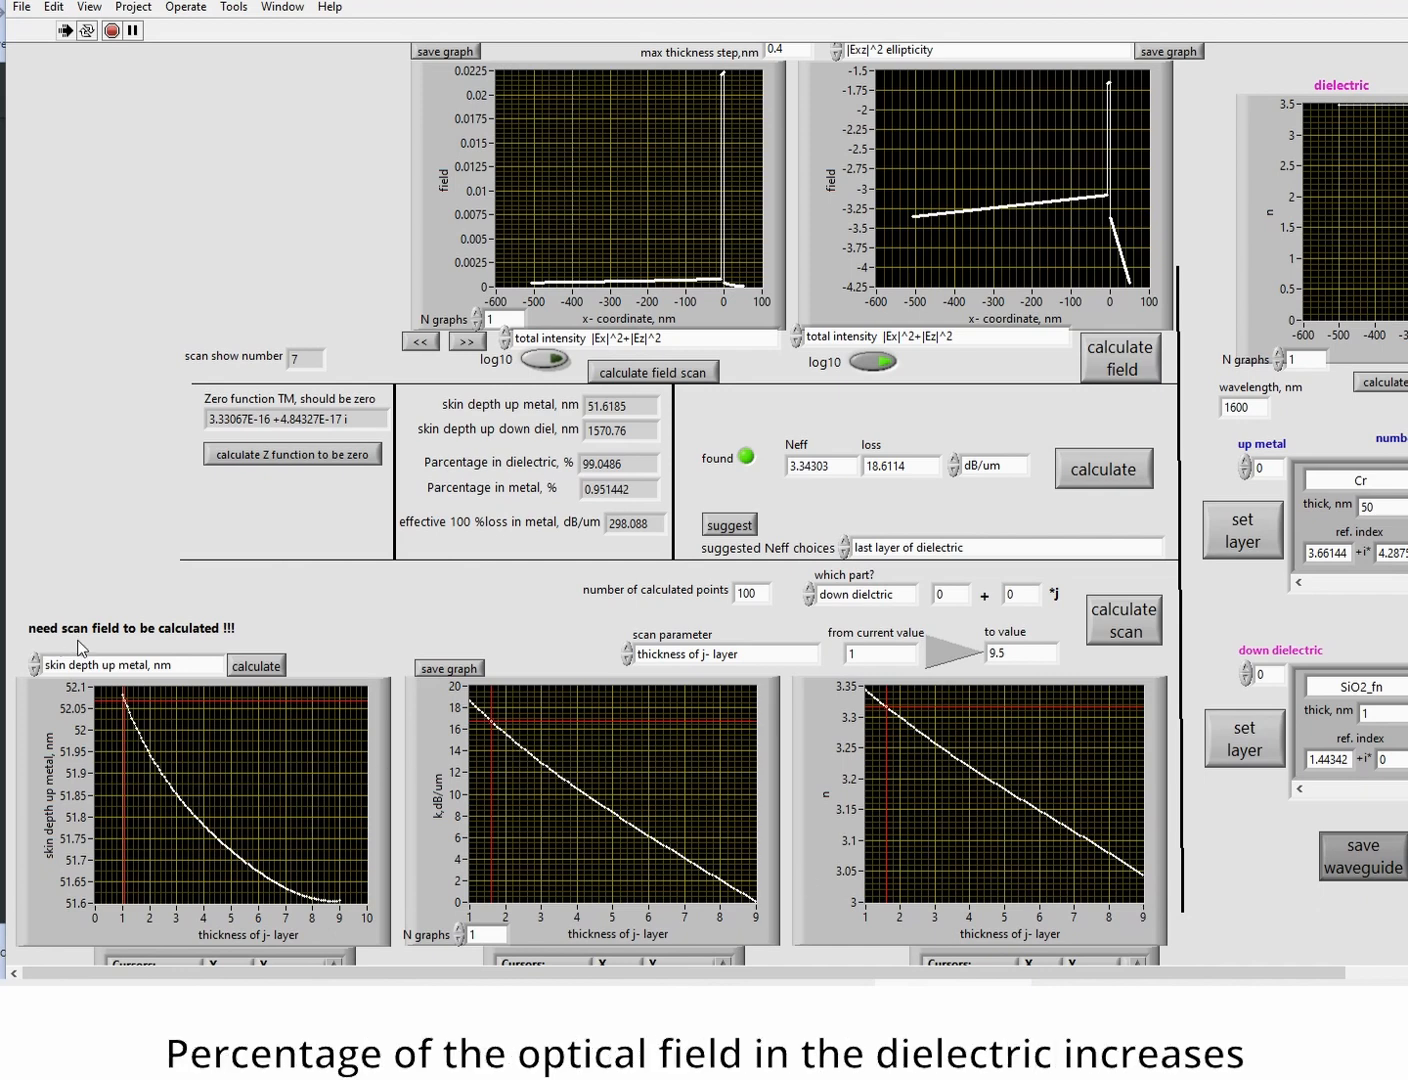
Plot the percentage of the optical field in the dielectric against layer thickness.
{"action": "left_click", "coordinate": [128, 666]}
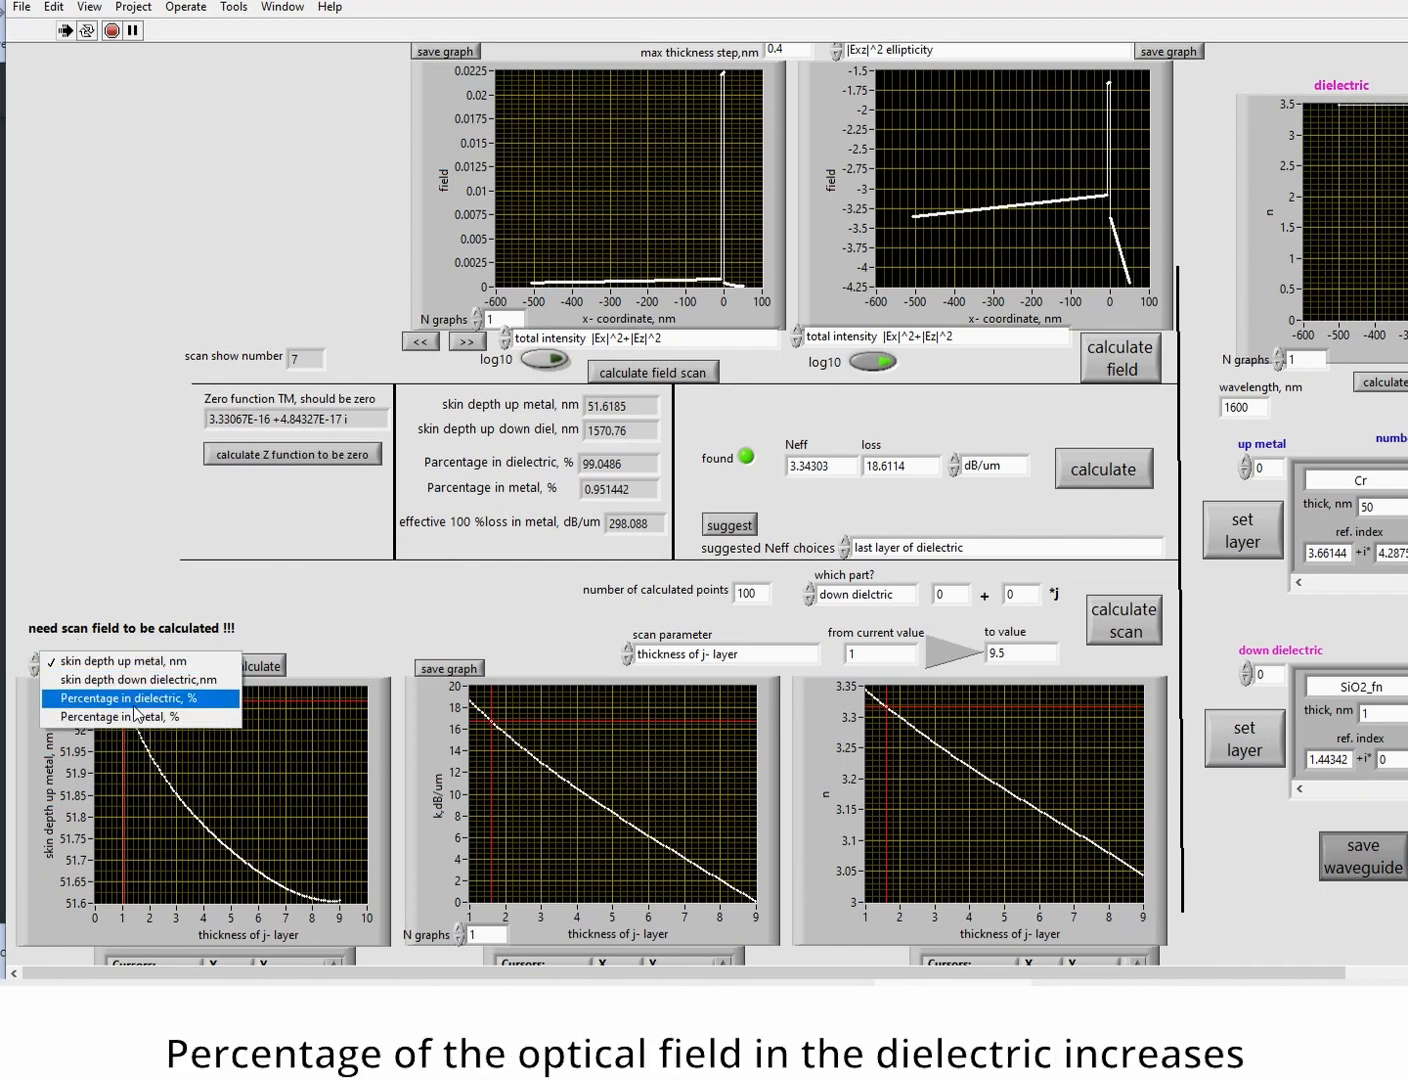
{"action": "left_click", "coordinate": [136, 700]}
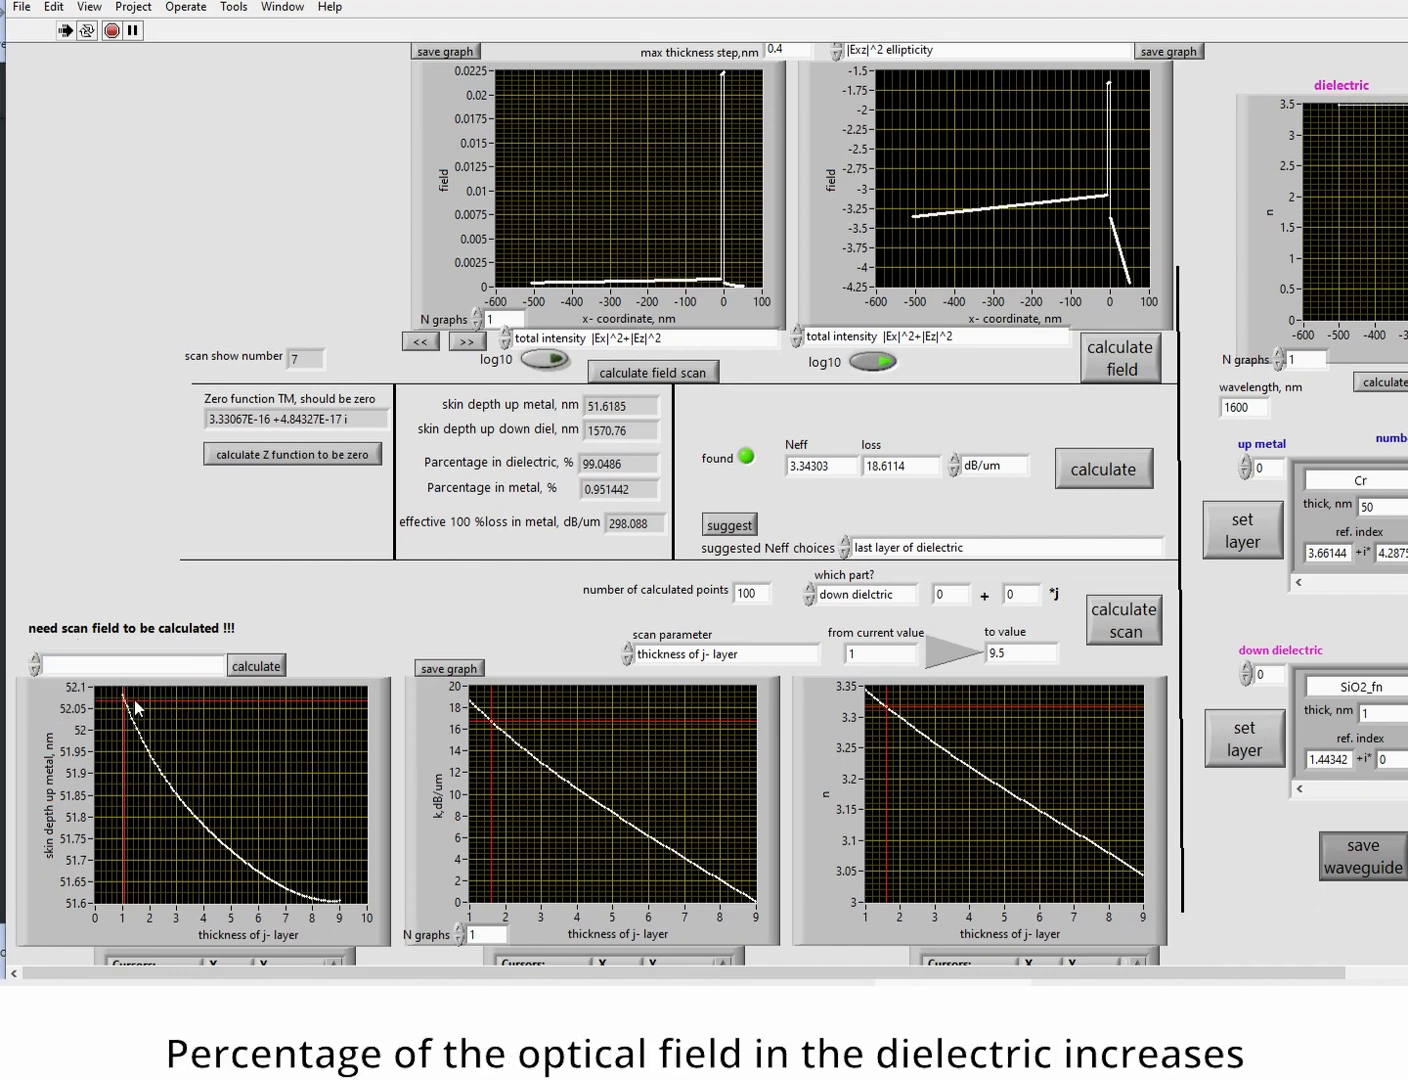
{"action": "left_click", "coordinate": [250, 670]}
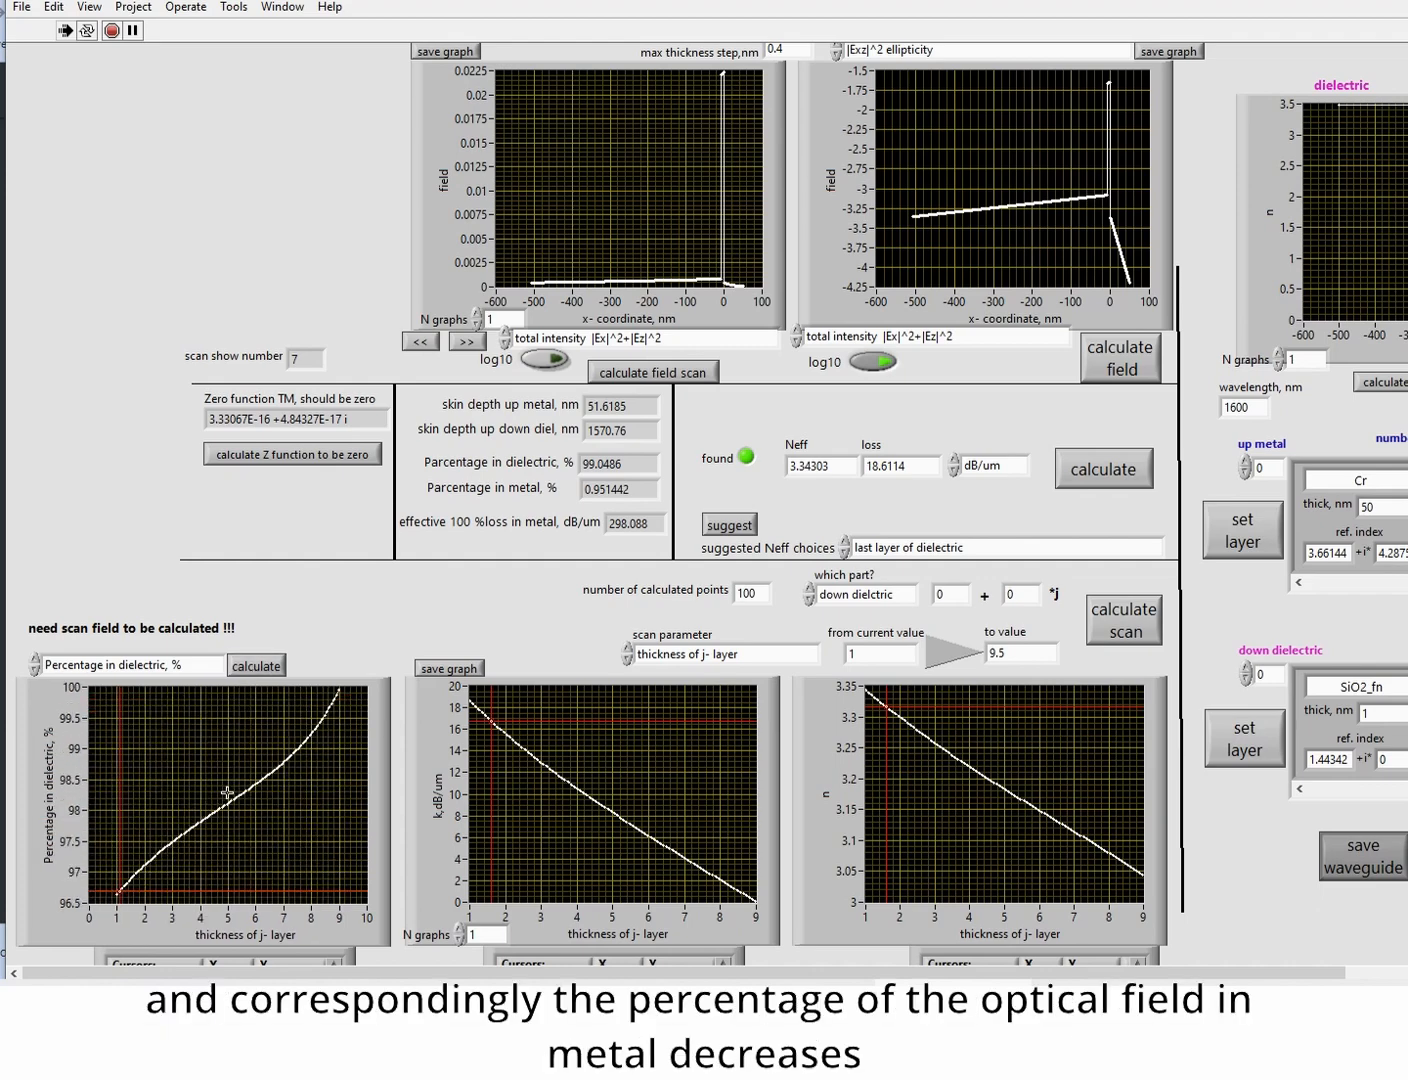
Plot the percentage of the field in metal against layer thickness and export the graph data to the clipboard.
{"action": "left_click", "coordinate": [192, 675]}
{"action": "left_click", "coordinate": [181, 681]}
{"action": "left_click", "coordinate": [256, 665]}
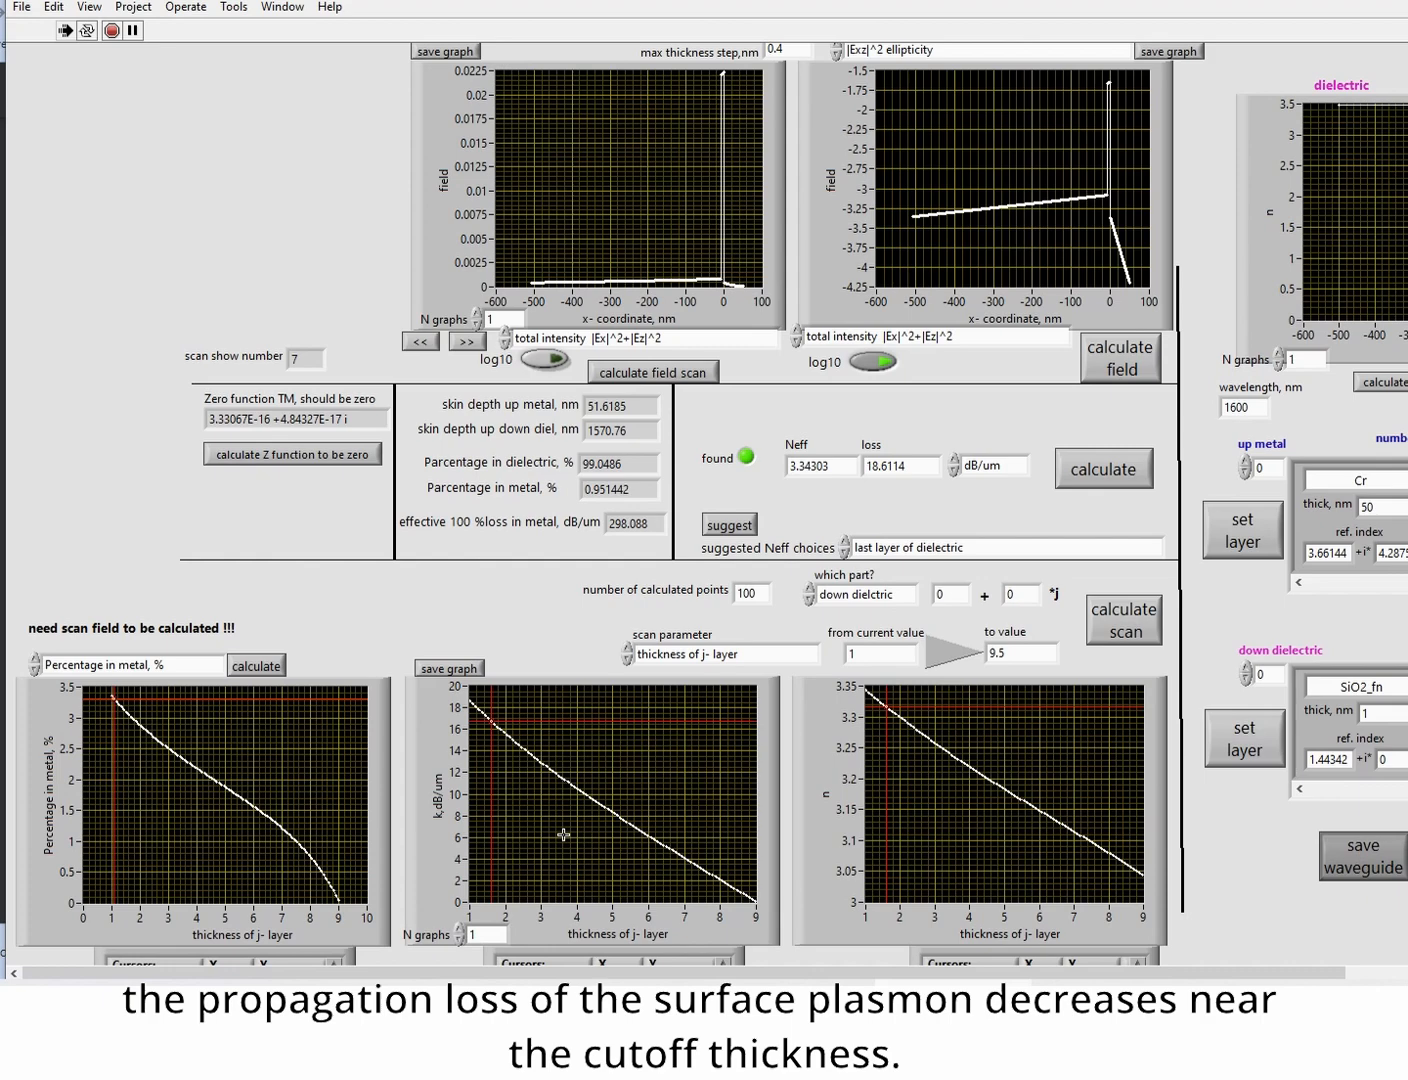
{"action": "right_click", "coordinate": [249, 751]}
{"action": "mouse_move", "coordinate": [334, 969]}
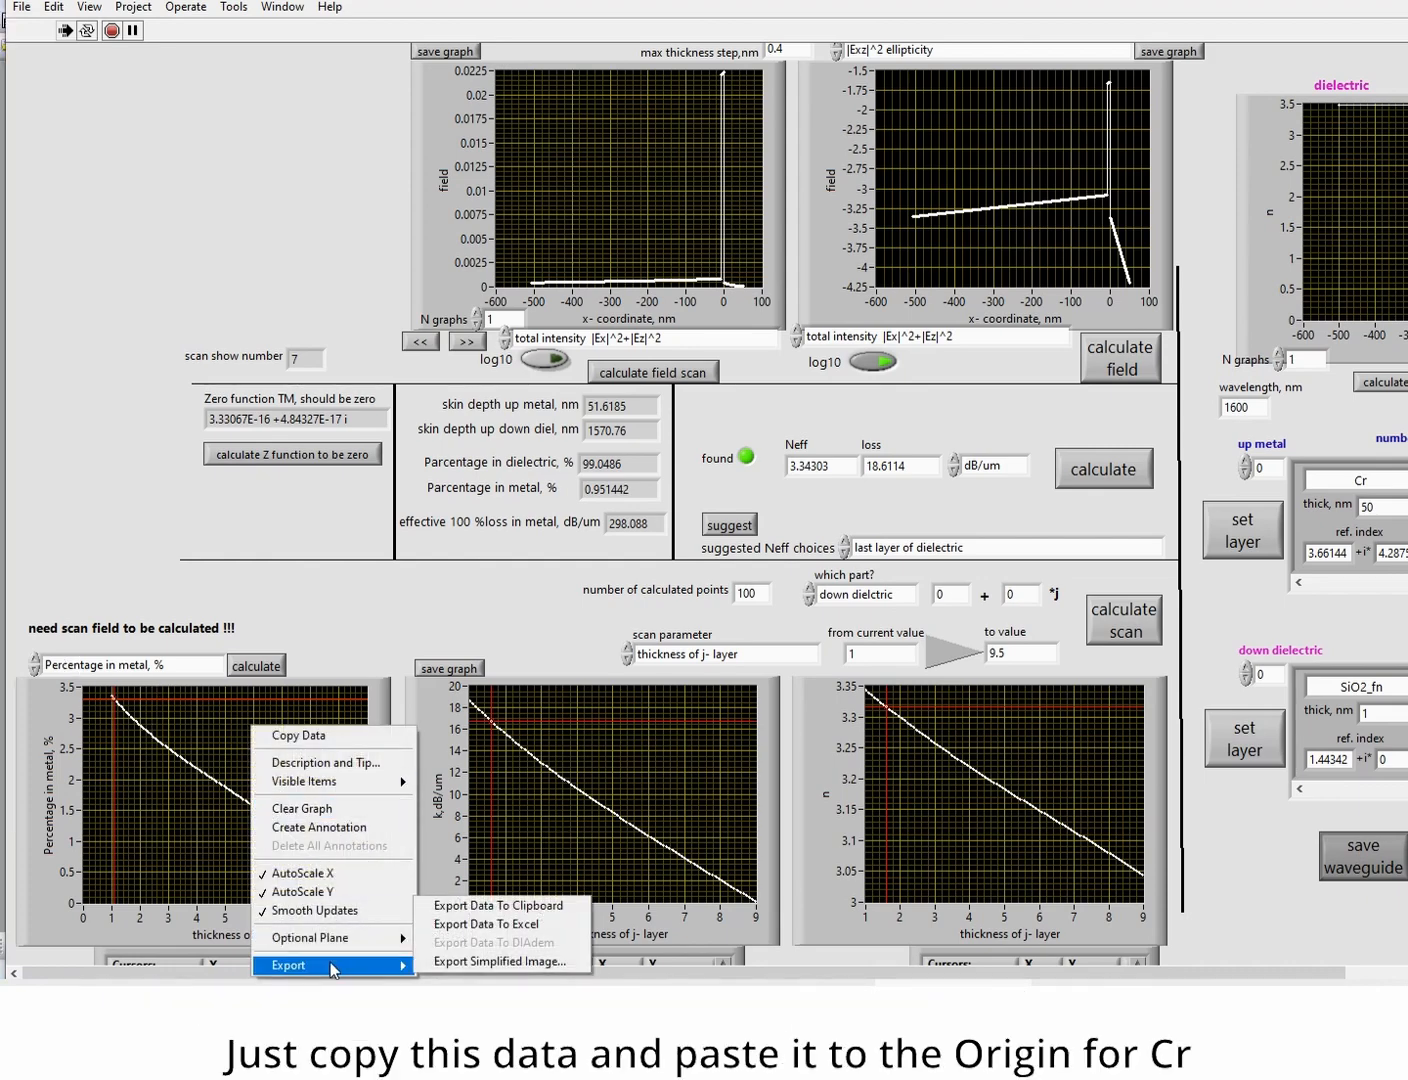
{"action": "left_click", "coordinate": [489, 909]}
Switch to Origin, paste the exported data into Book1 from the first cell of column A, and give column B the long name Cr.
{"action": "left_click", "coordinate": [1110, 1003]}
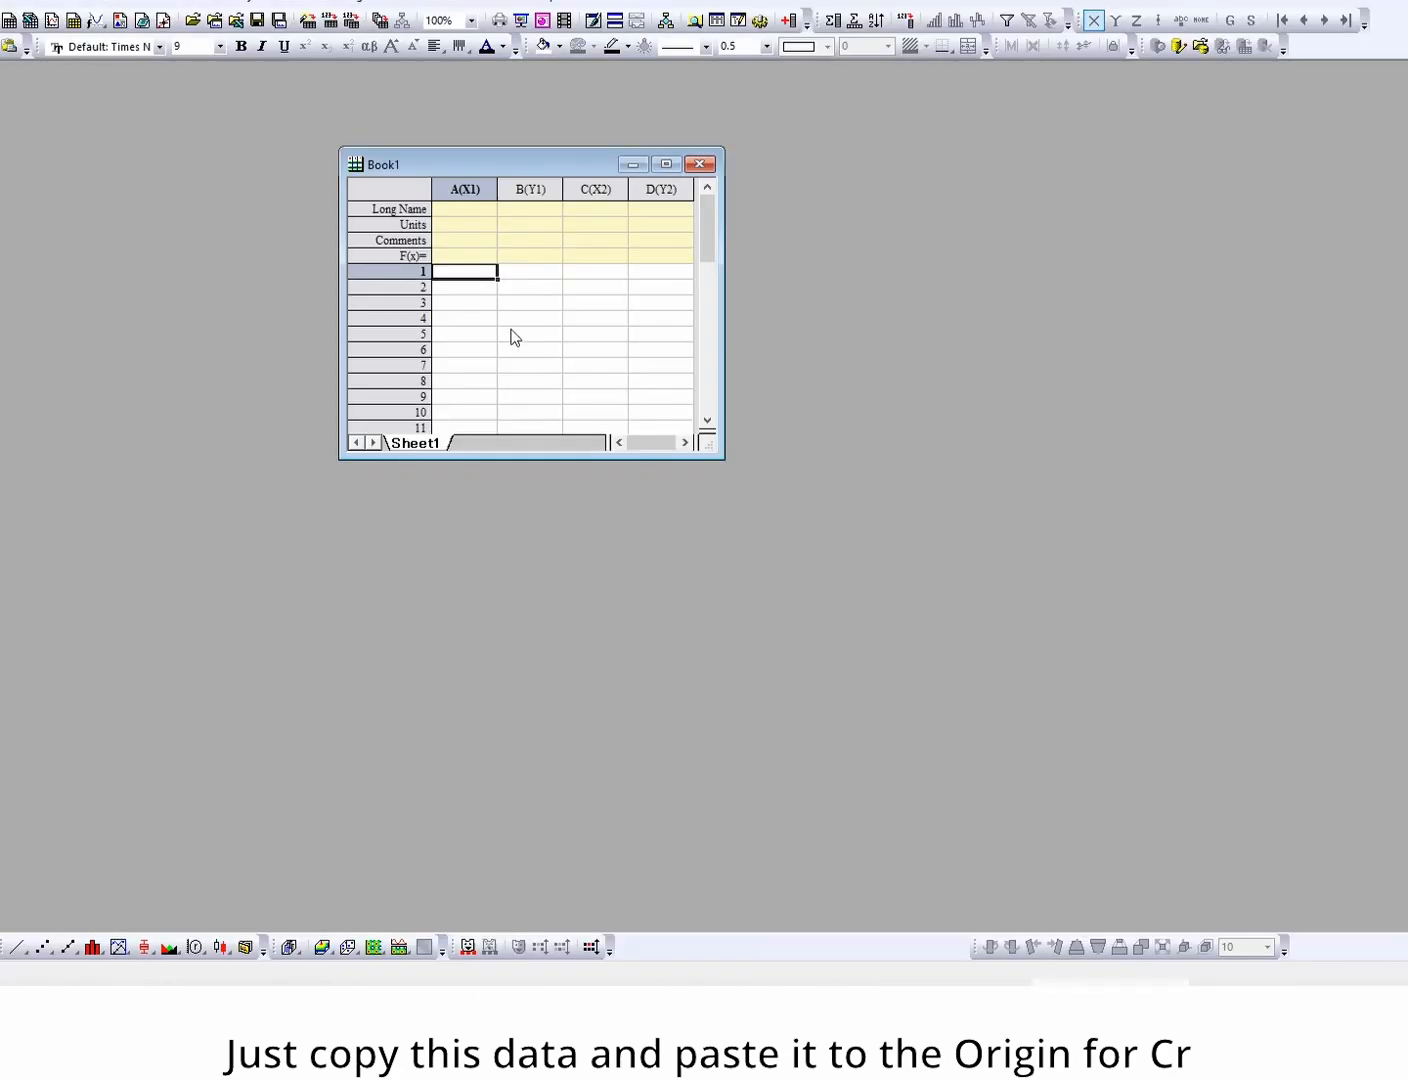
{"action": "left_click", "coordinate": [467, 279]}
{"action": "key", "text": "ctrl+v"}
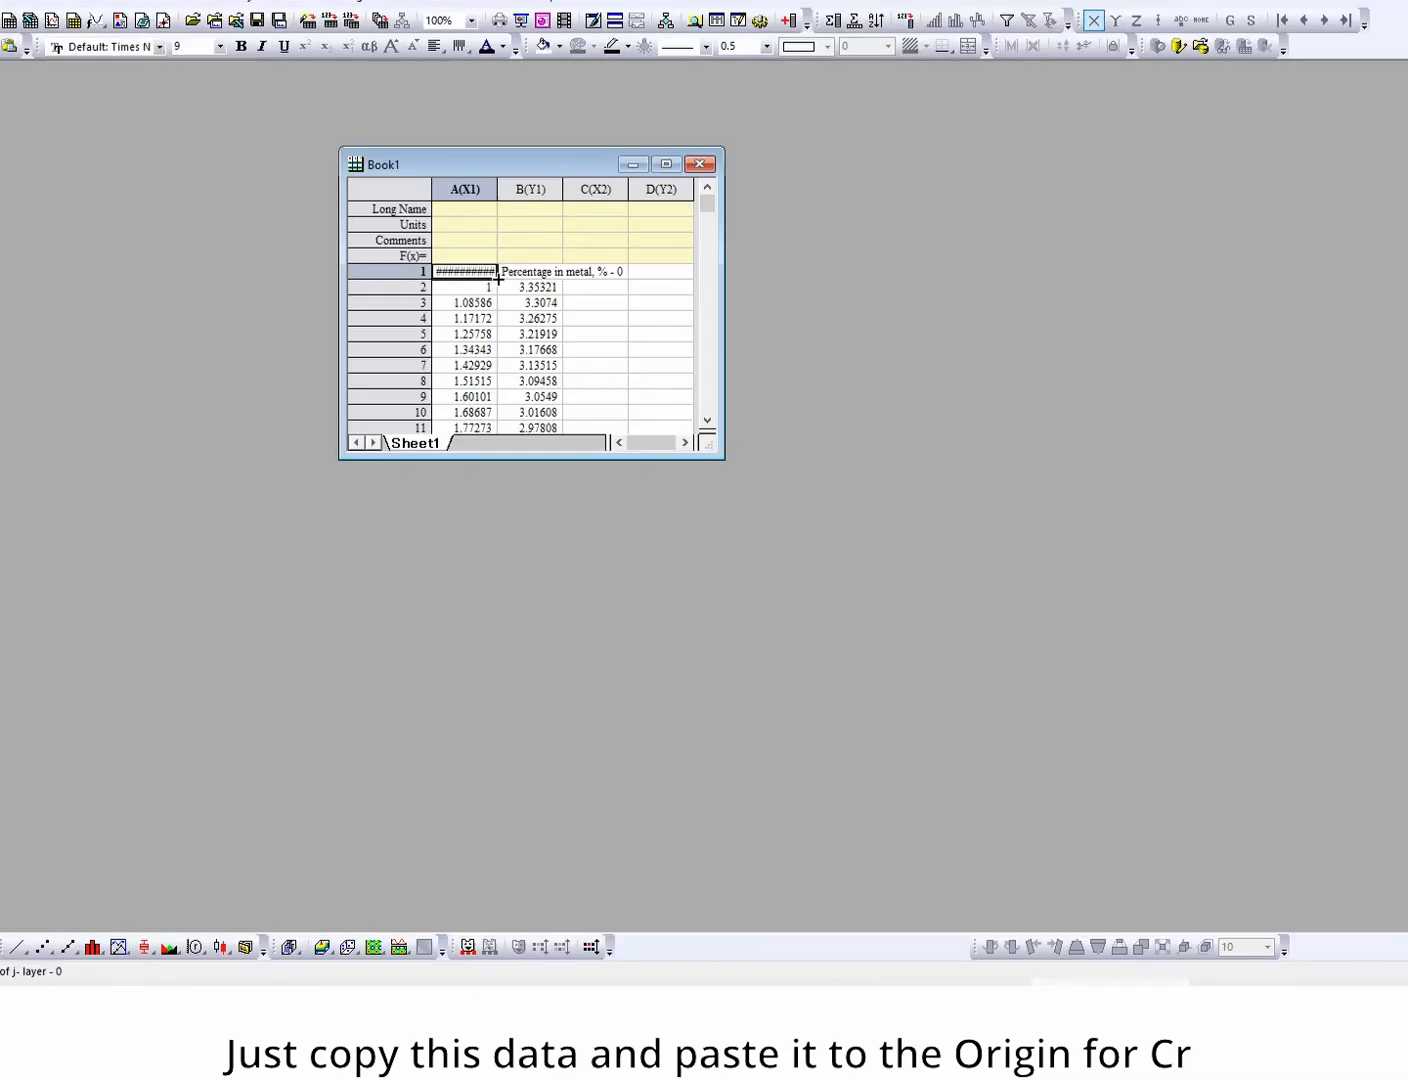
{"action": "left_click", "coordinate": [546, 215]}
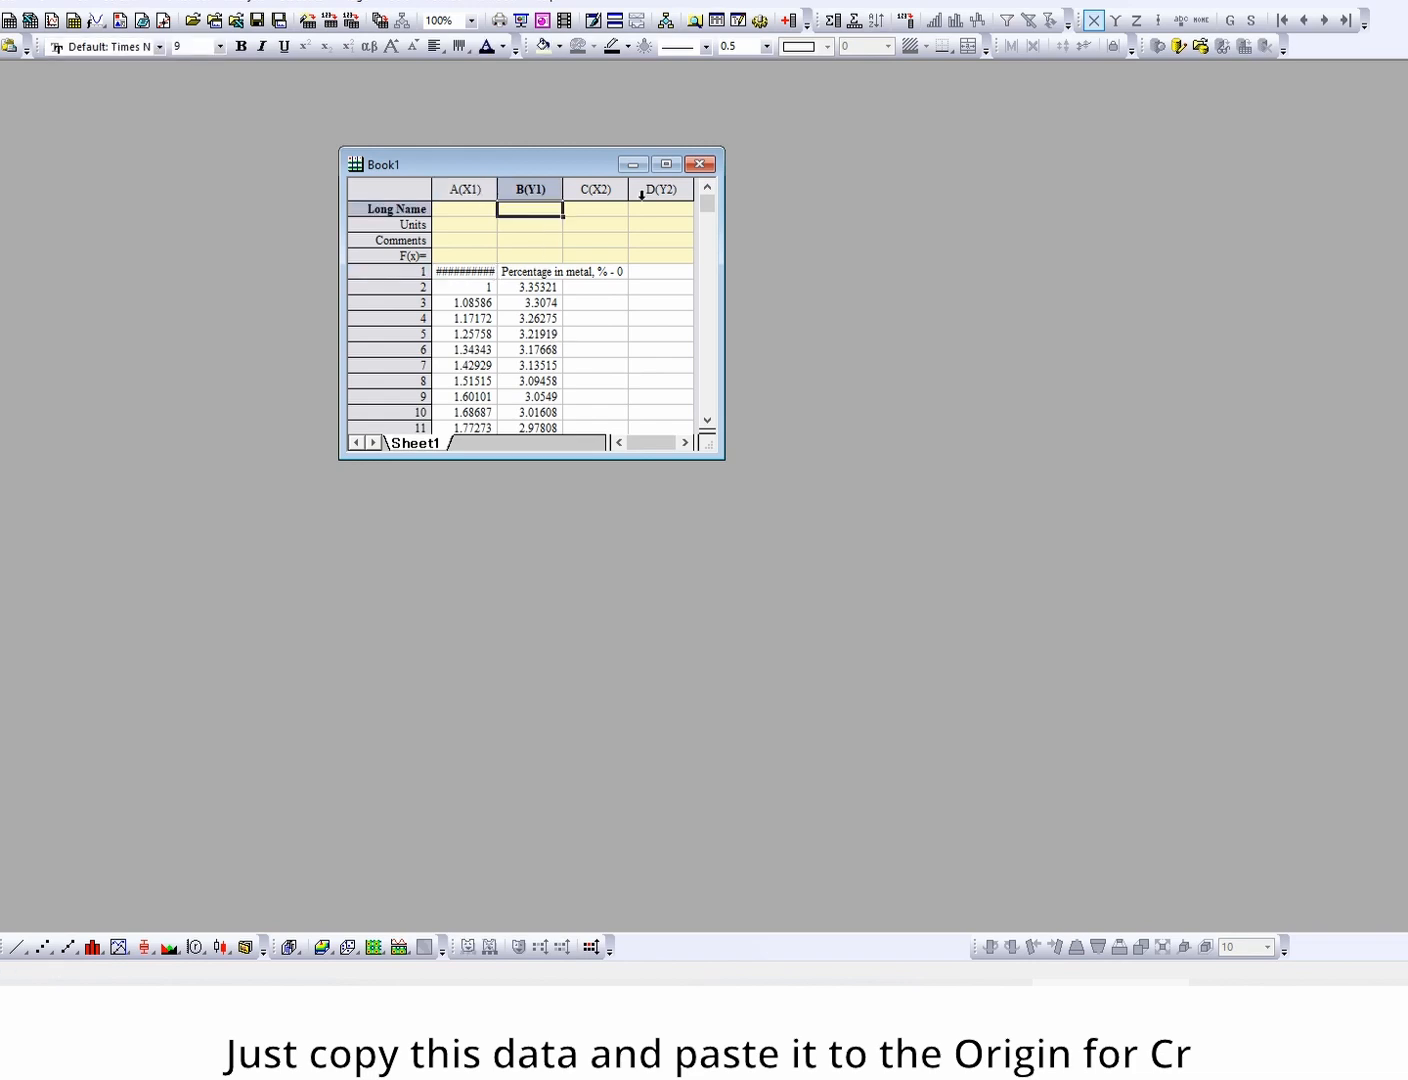
{"action": "type", "text": "Cr"}
{"action": "key", "text": "Return"}
Return to the waveguide calculator, open the up-metal layer settings, and load the cobalt refractive index from Co_nk.dat.
{"action": "left_click", "coordinate": [906, 1000]}
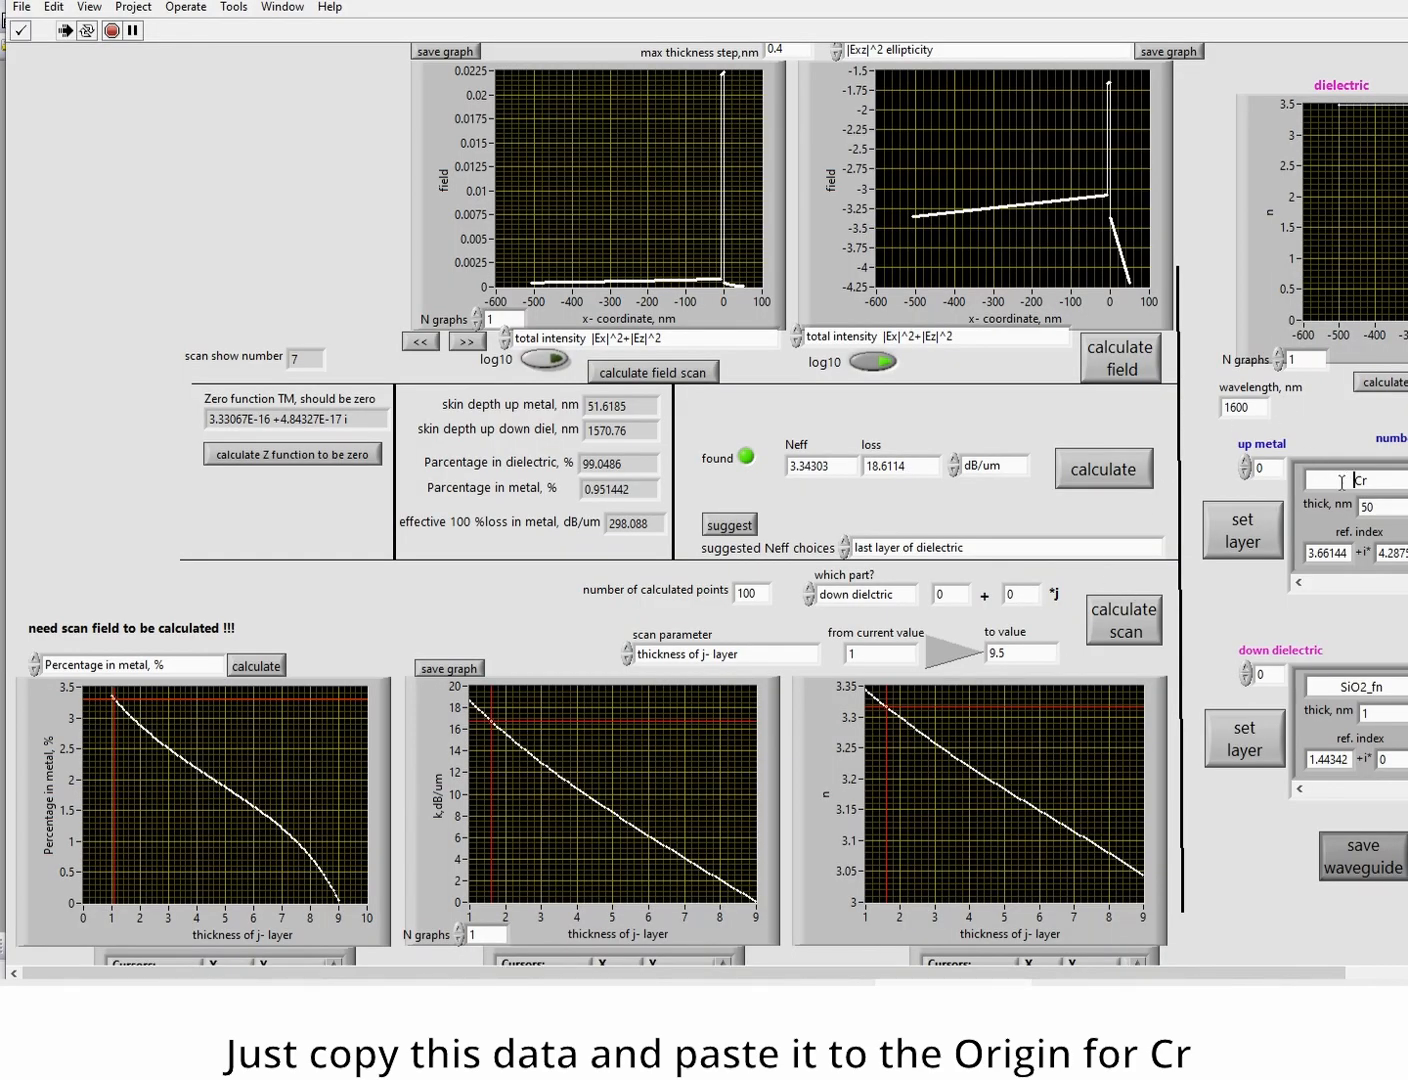
{"action": "left_click", "coordinate": [1244, 530]}
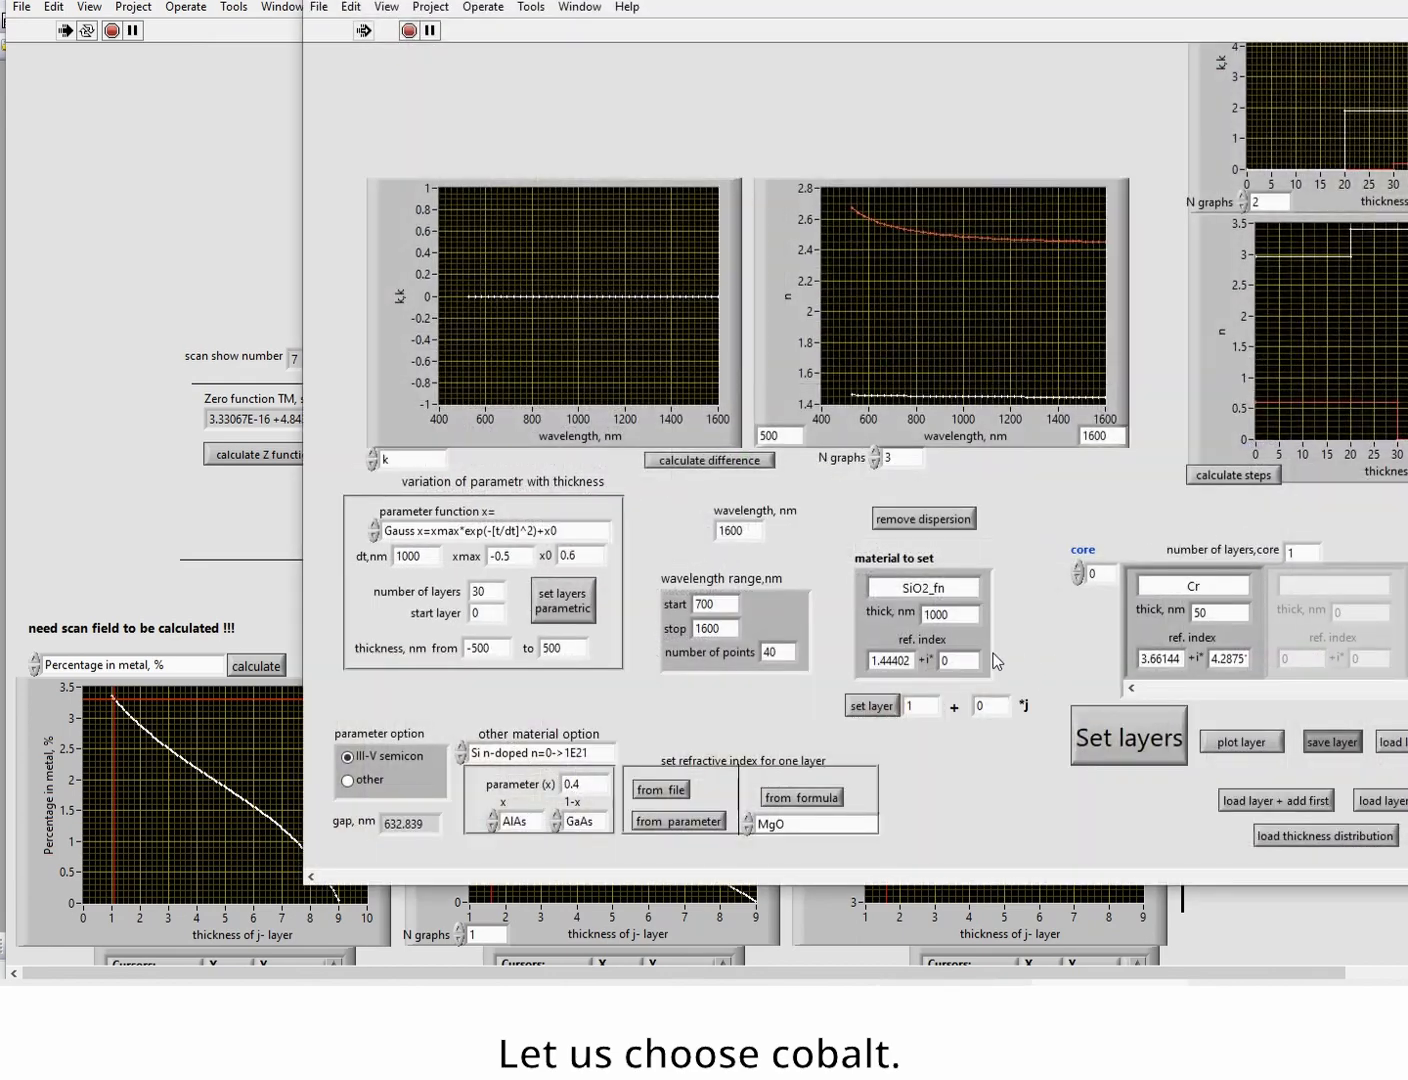
{"action": "left_click", "coordinate": [673, 790]}
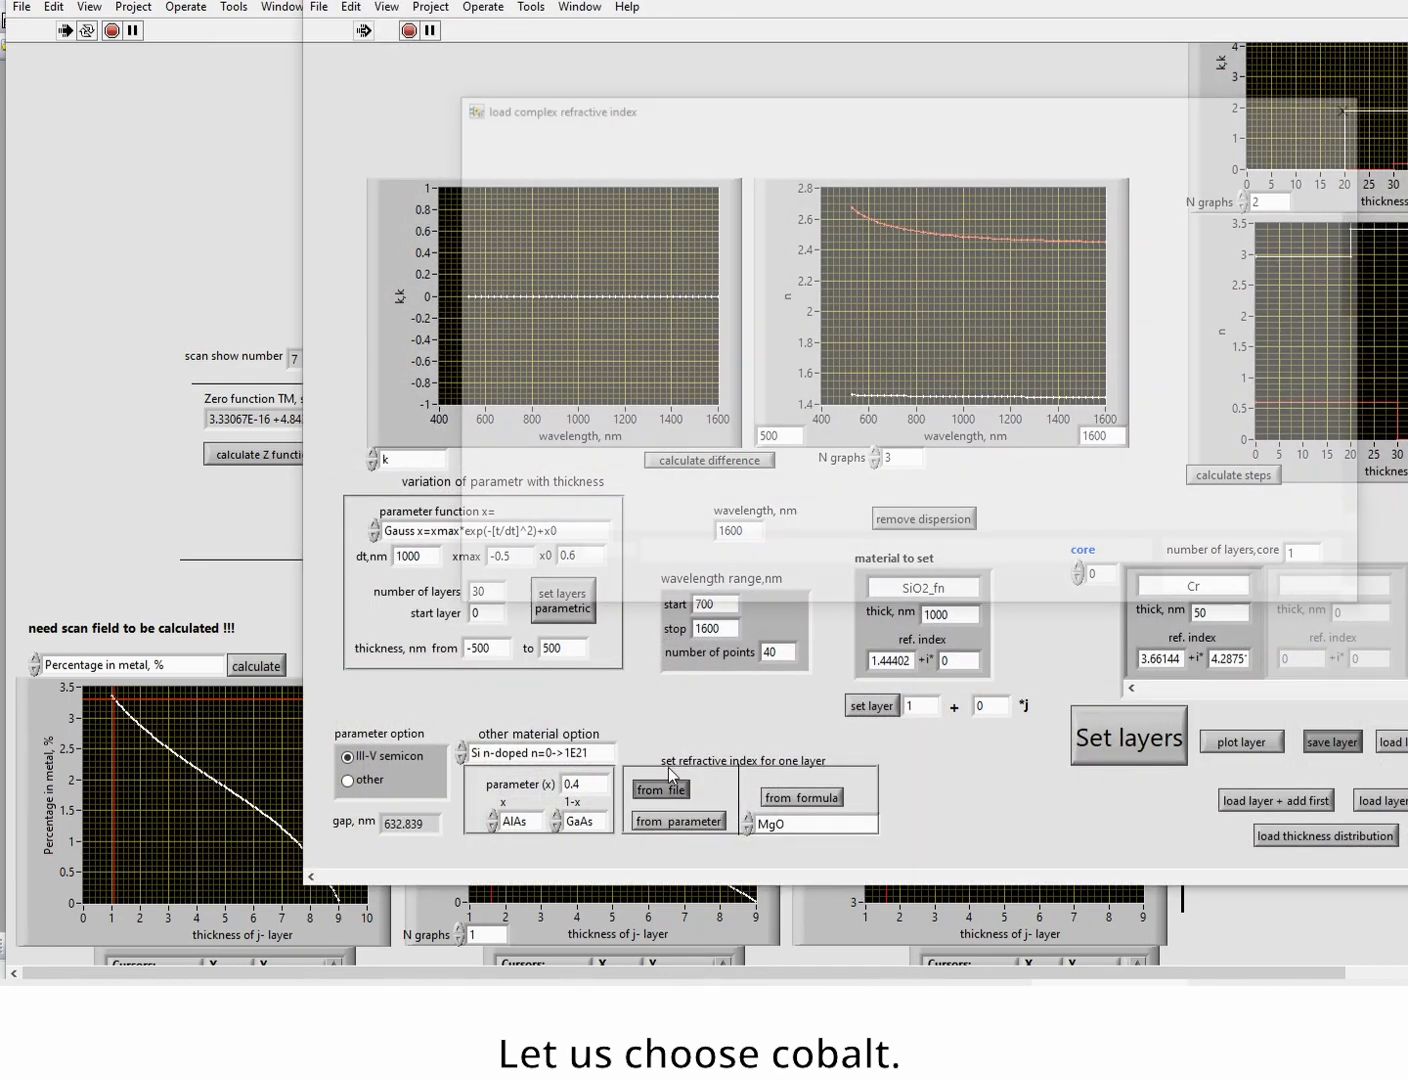
{"action": "scroll", "coordinate": [685, 390], "scroll_direction": "down", "scroll_amount": 3}
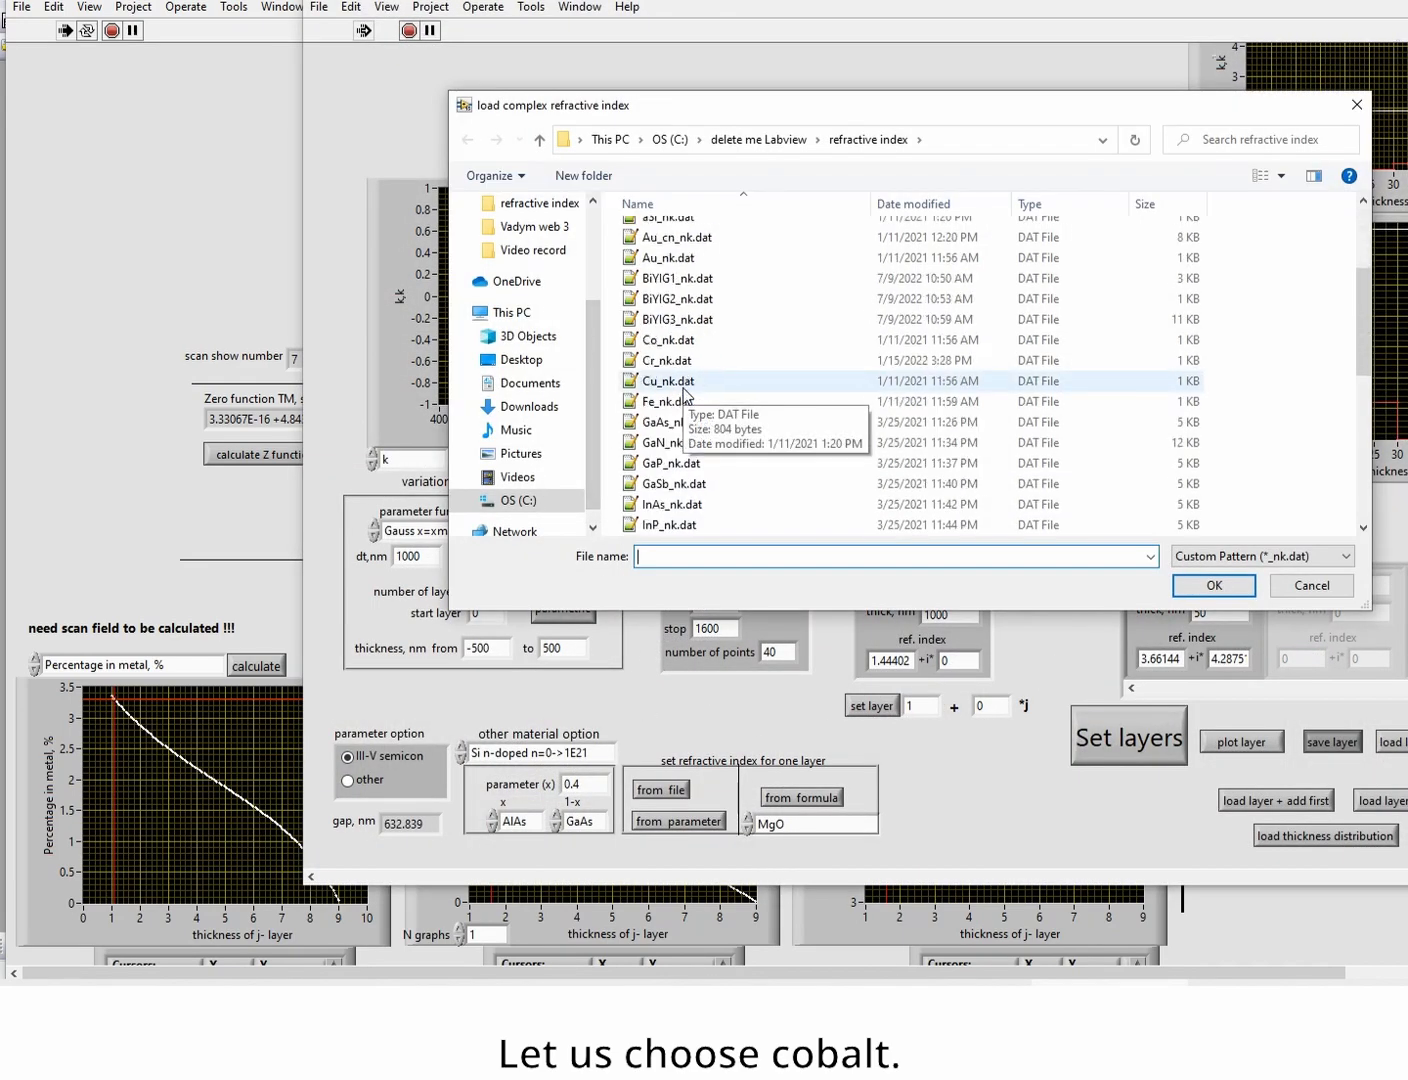
{"action": "left_click", "coordinate": [673, 343]}
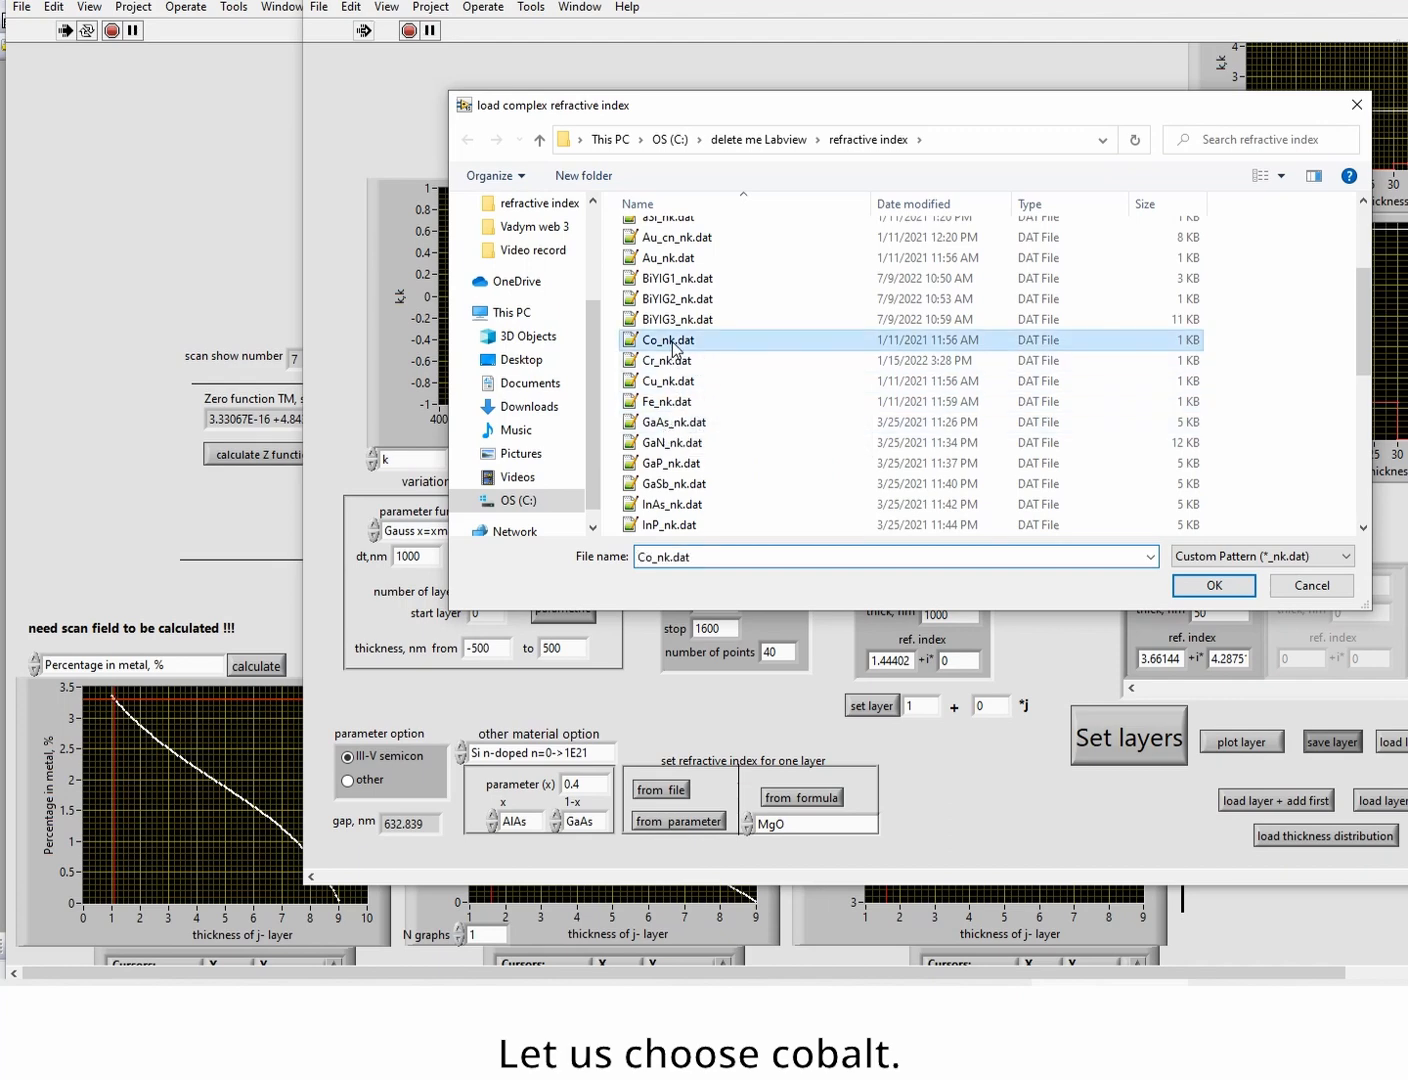
{"action": "left_click", "coordinate": [1210, 585]}
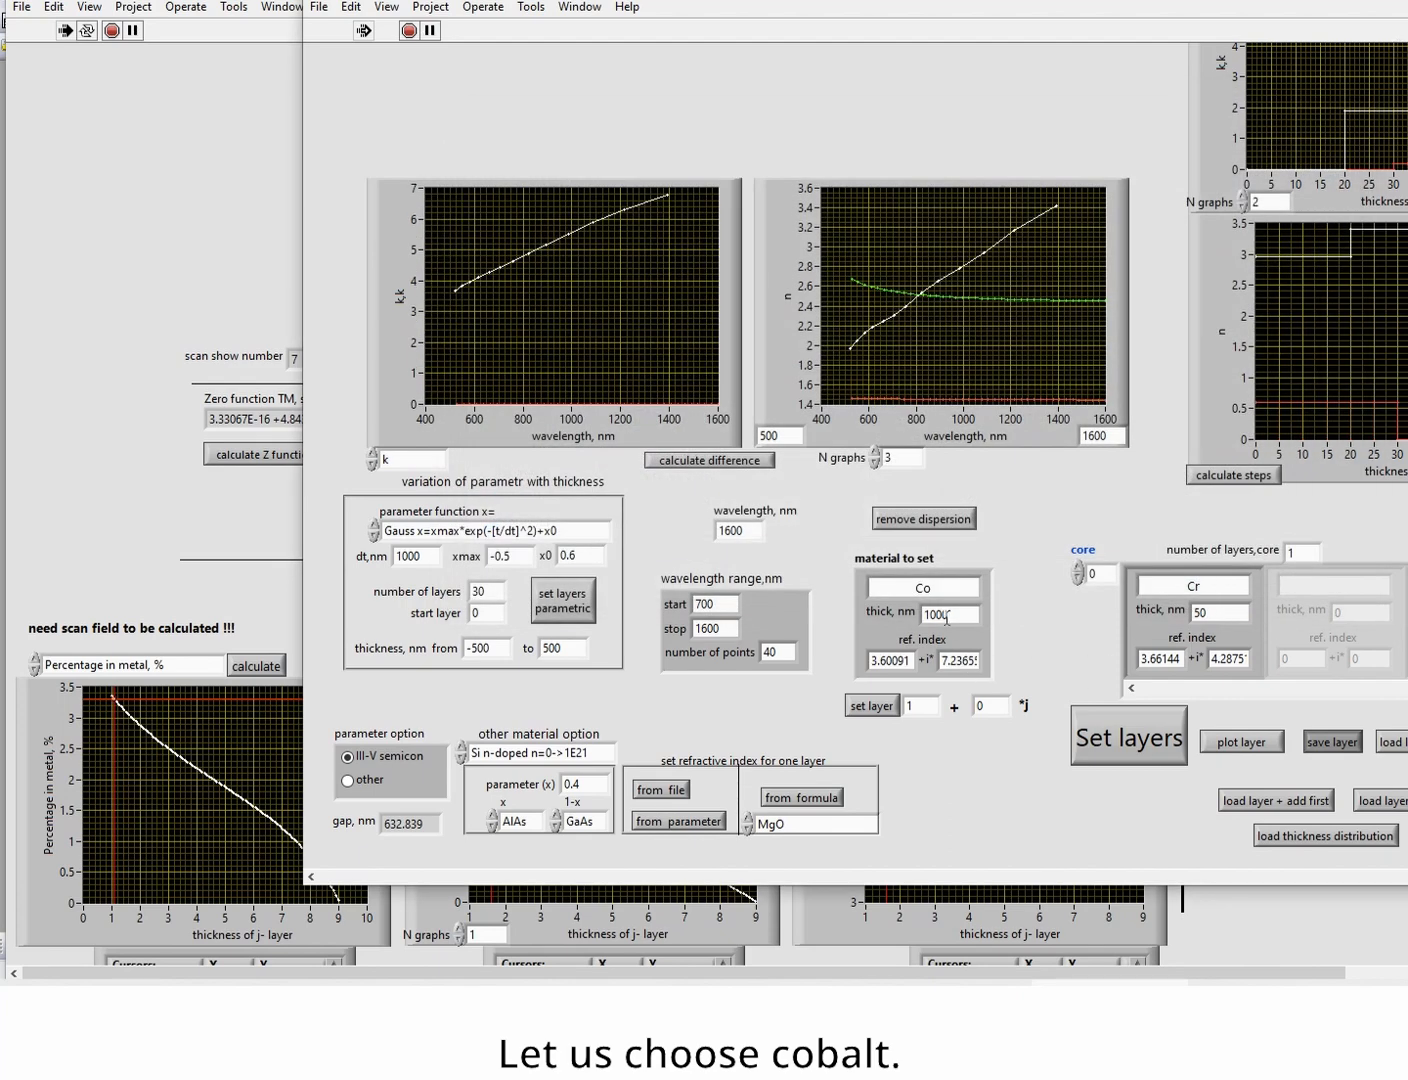
Set the Co thickness to 50 nm, assign it to layer 0, and apply the layer to the up-metal stack.
{"action": "double_click", "coordinate": [954, 614]}
{"action": "type", "text": "50"}
{"action": "left_click", "coordinate": [1019, 665]}
{"action": "double_click", "coordinate": [912, 706]}
{"action": "type", "text": "0"}
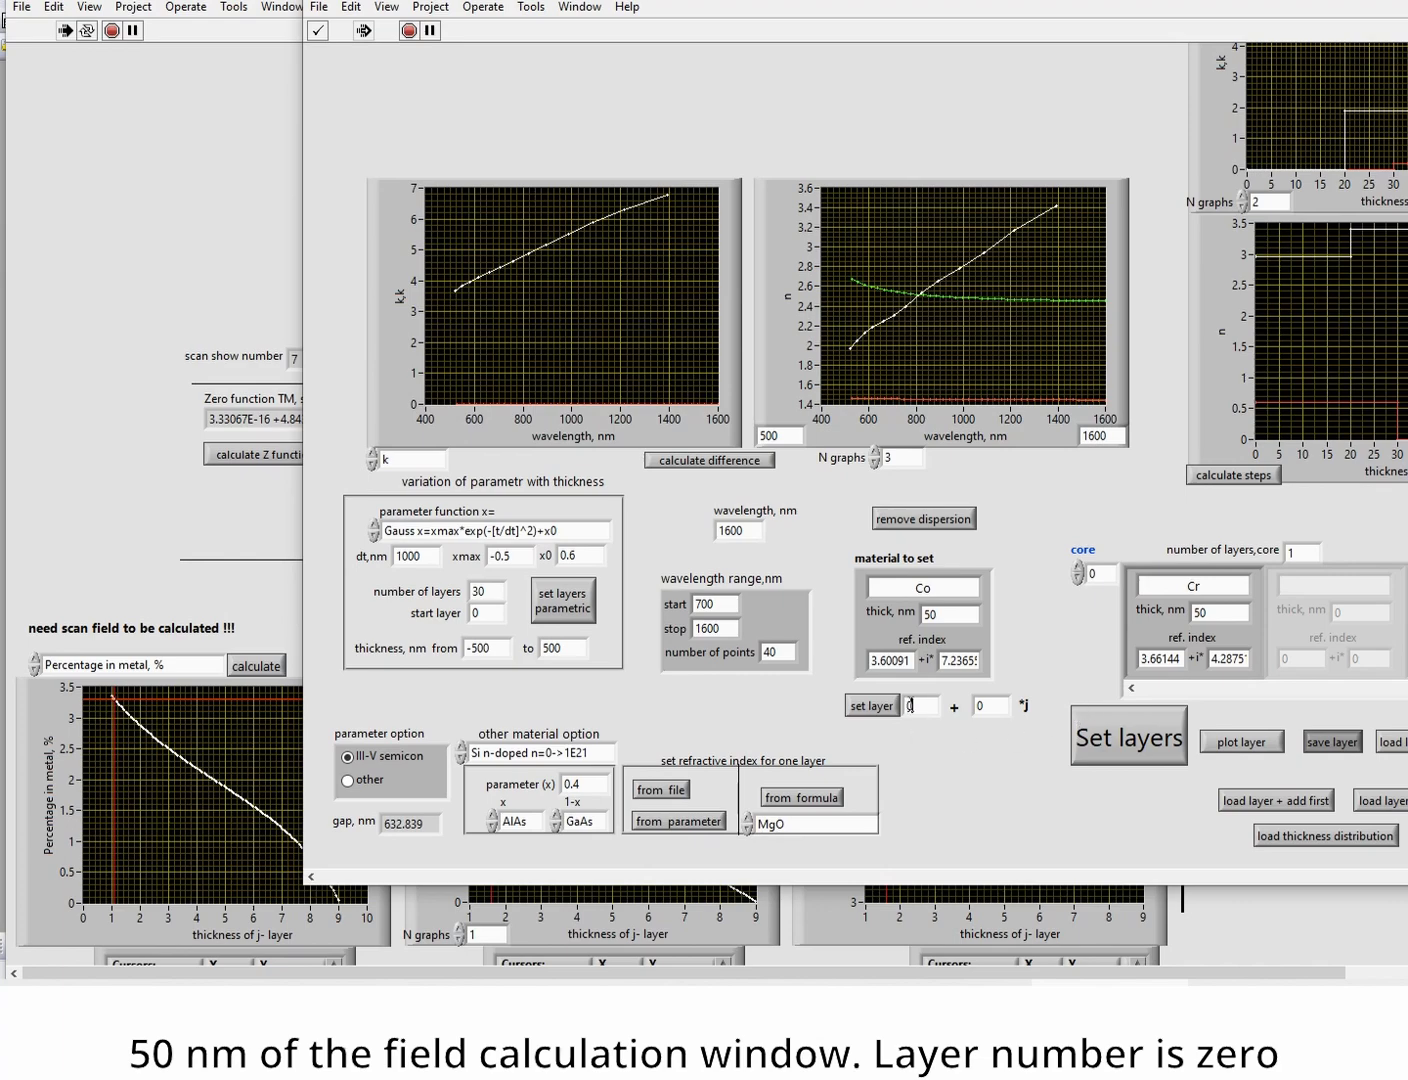
{"action": "left_click", "coordinate": [870, 706]}
{"action": "left_click", "coordinate": [1131, 739]}
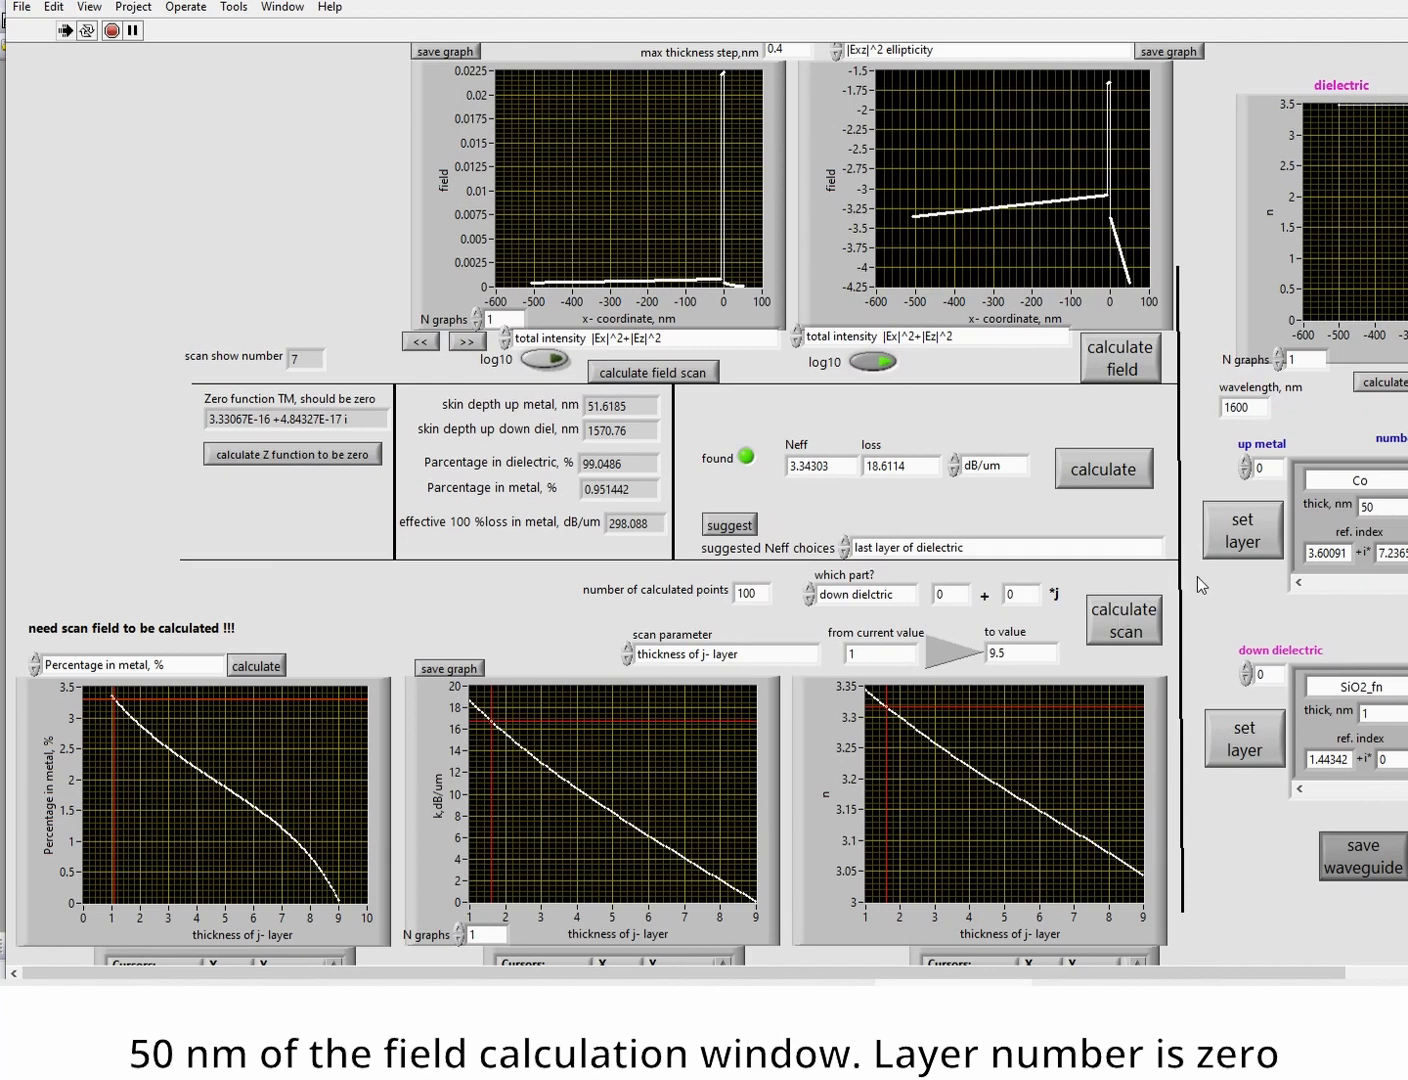
Calculate the Co waveguide's effective index and scan the SiO2 layer thickness from 1 to 6.8 nm.
{"action": "left_click", "coordinate": [1108, 478]}
{"action": "left_click", "coordinate": [1112, 619]}
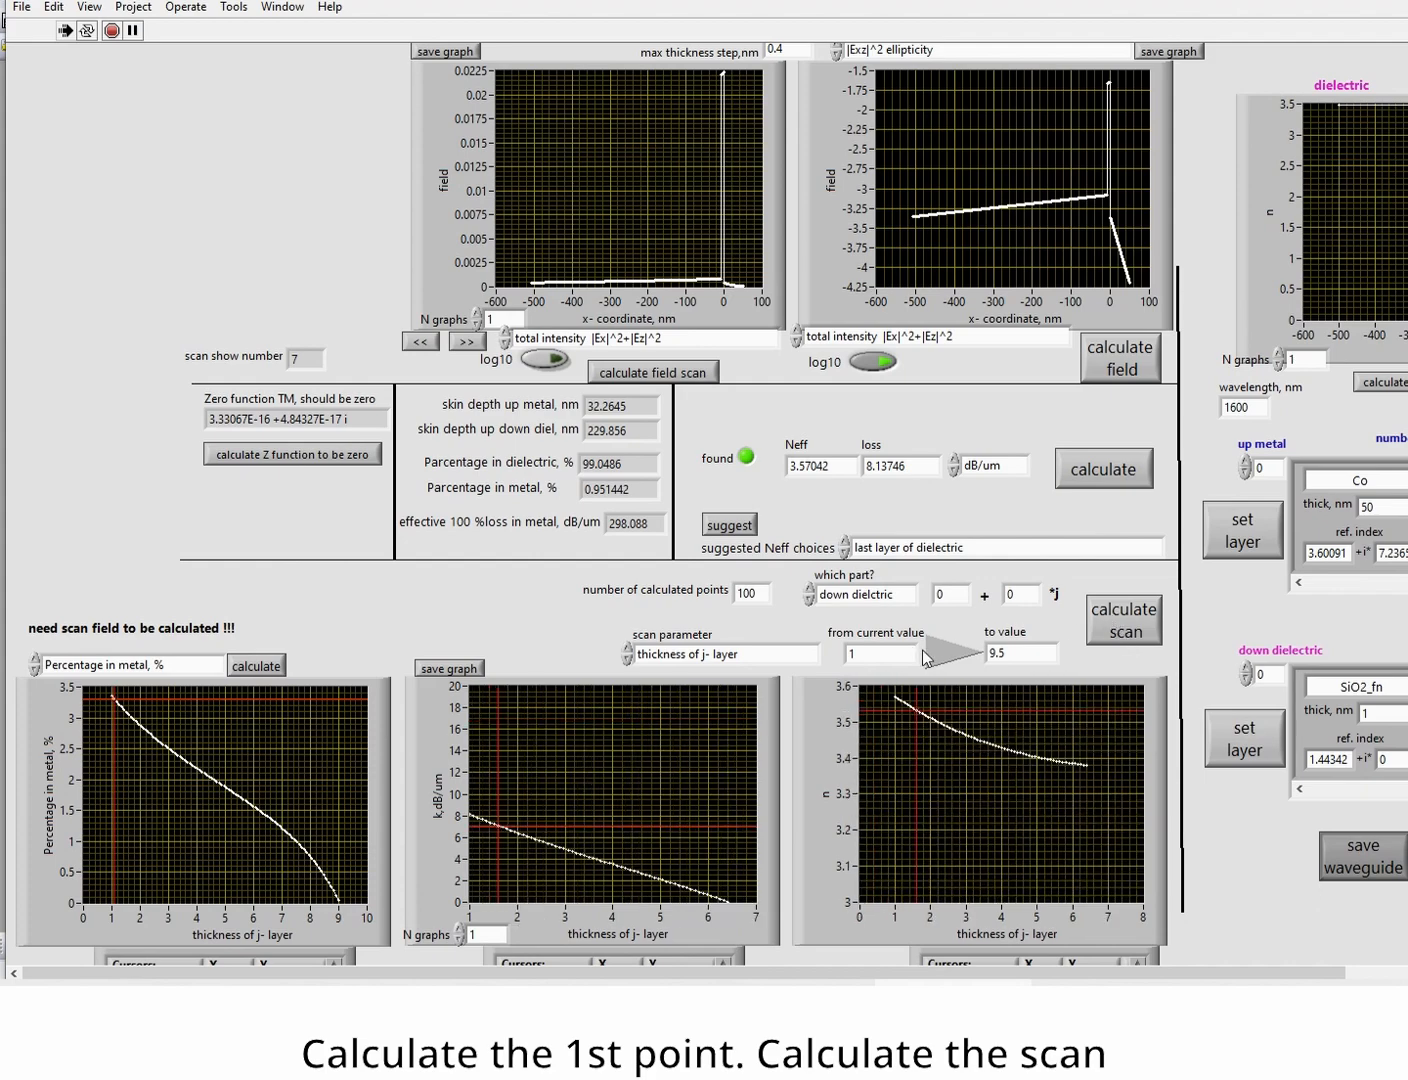
{"action": "double_click", "coordinate": [986, 653]}
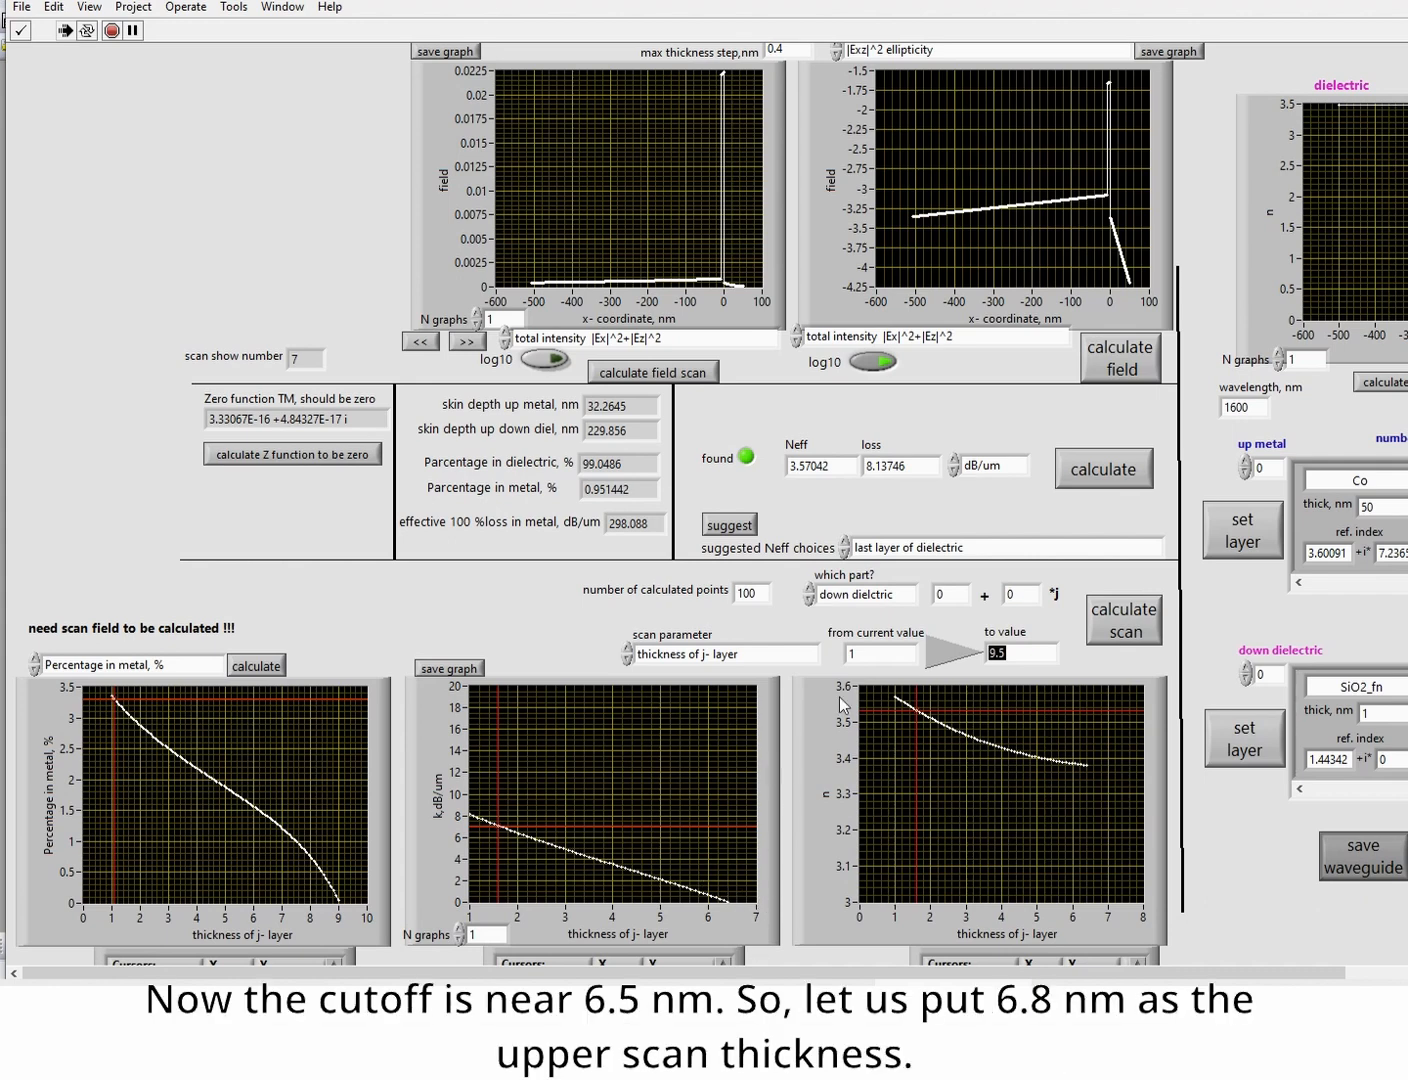
{"action": "type", "text": "6.8"}
{"action": "left_click", "coordinate": [1127, 625]}
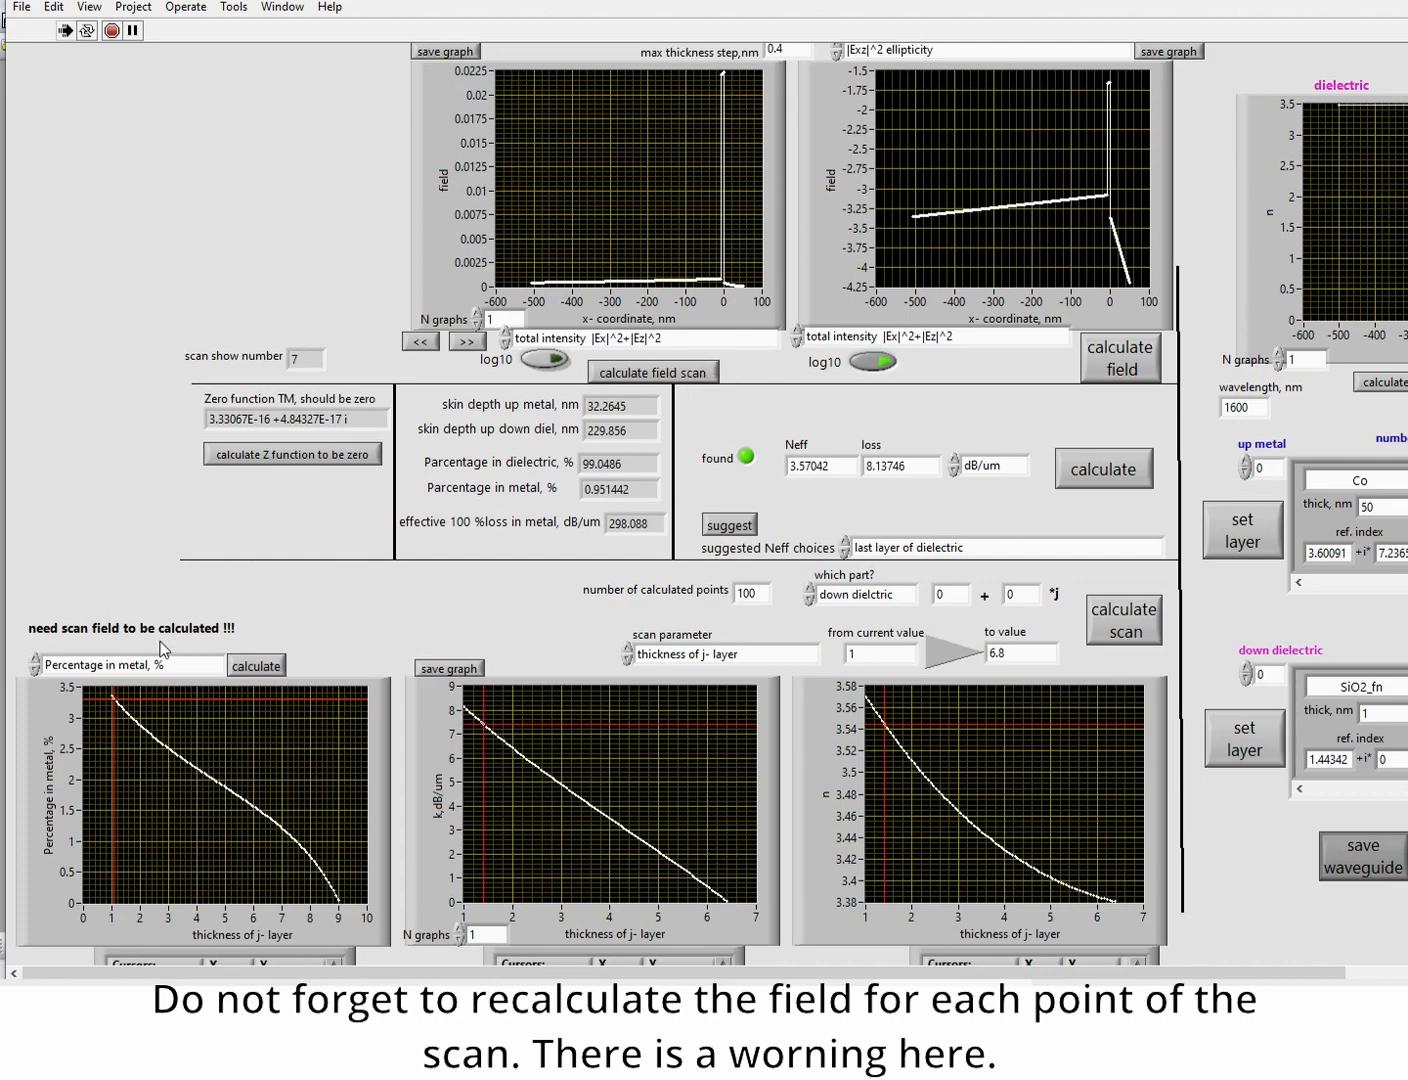
Calculate the field scan, plot the percentage in metal against layer thickness, and export the graph data to the clipboard.
{"action": "left_click", "coordinate": [658, 374]}
{"action": "left_click", "coordinate": [256, 672]}
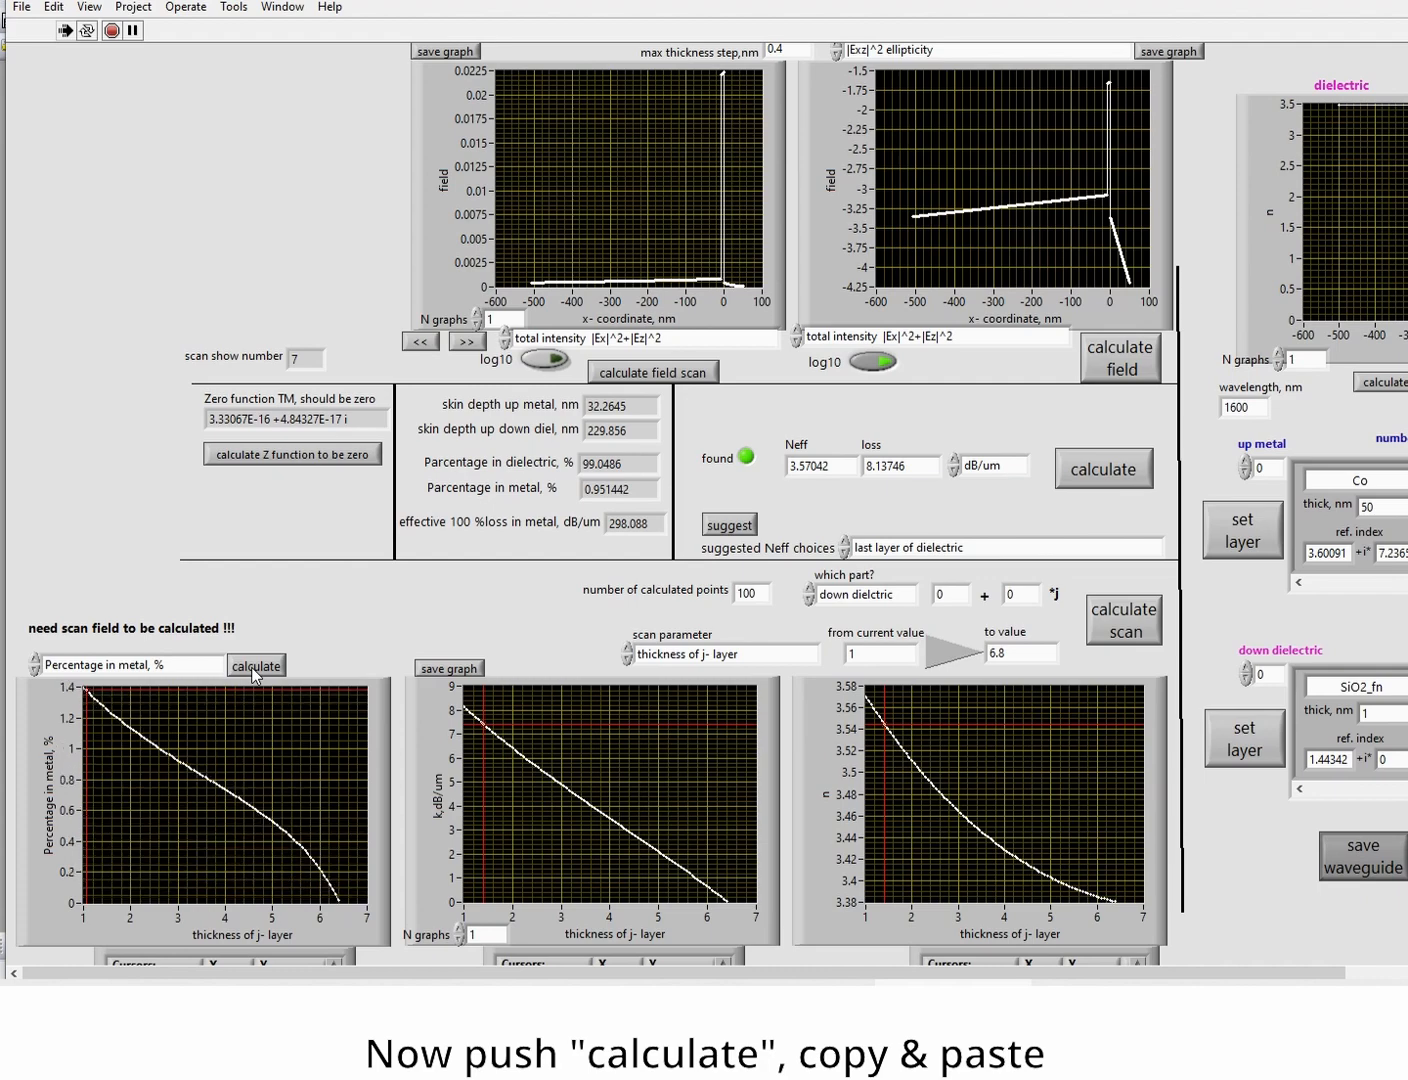
{"action": "right_click", "coordinate": [269, 741]}
{"action": "mouse_move", "coordinate": [355, 966]}
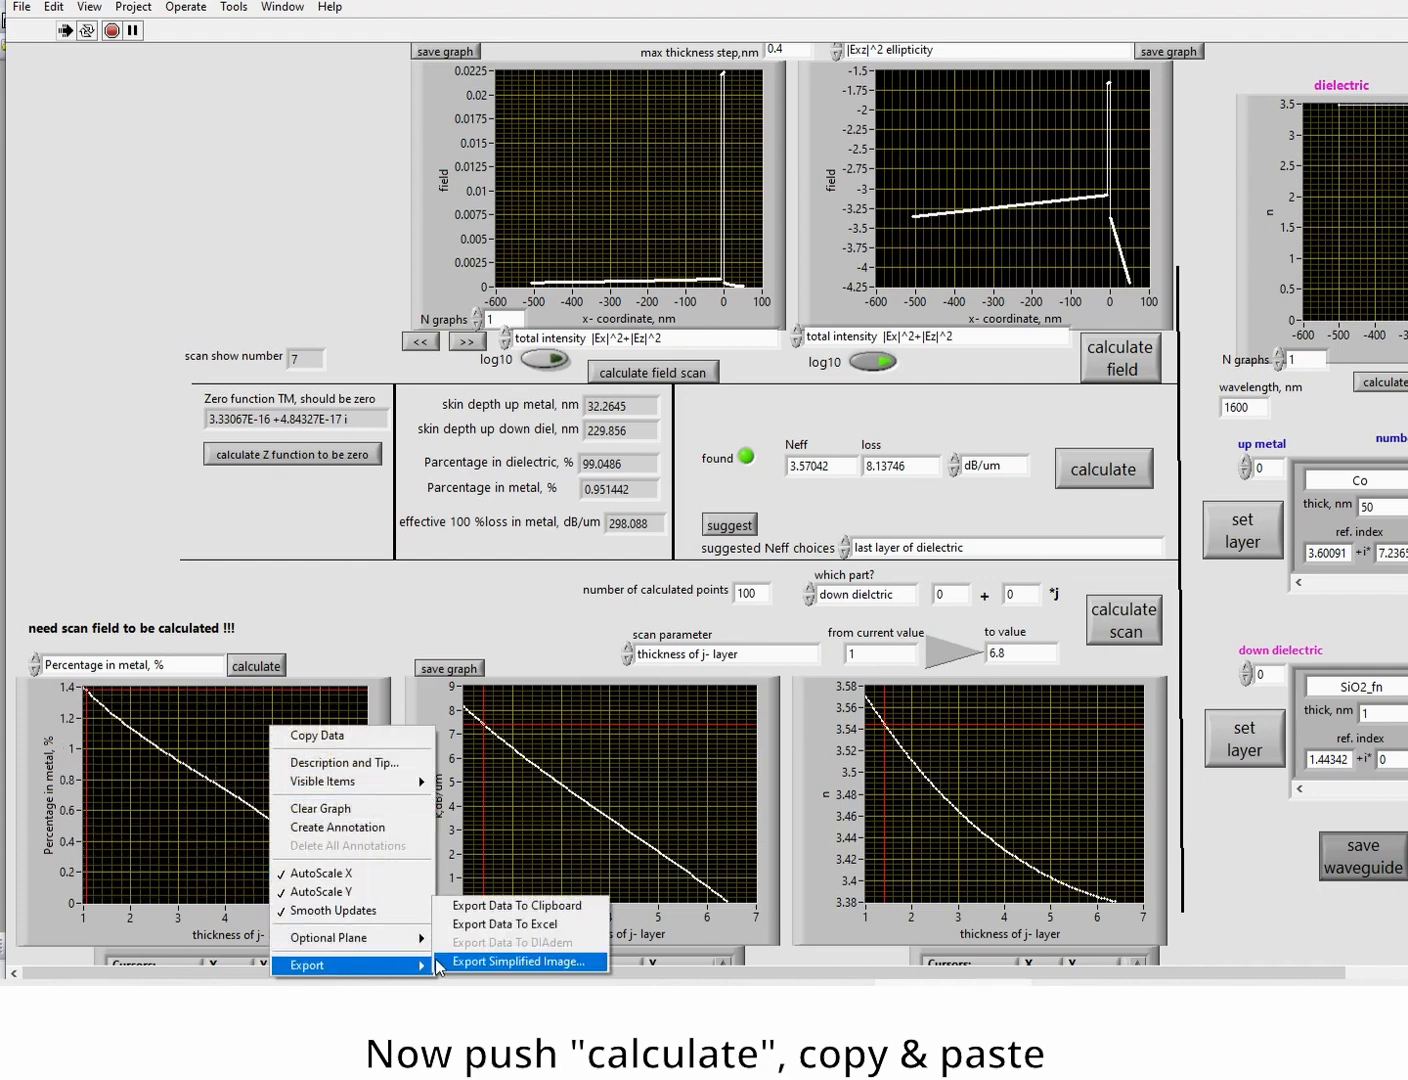
{"action": "left_click", "coordinate": [520, 910]}
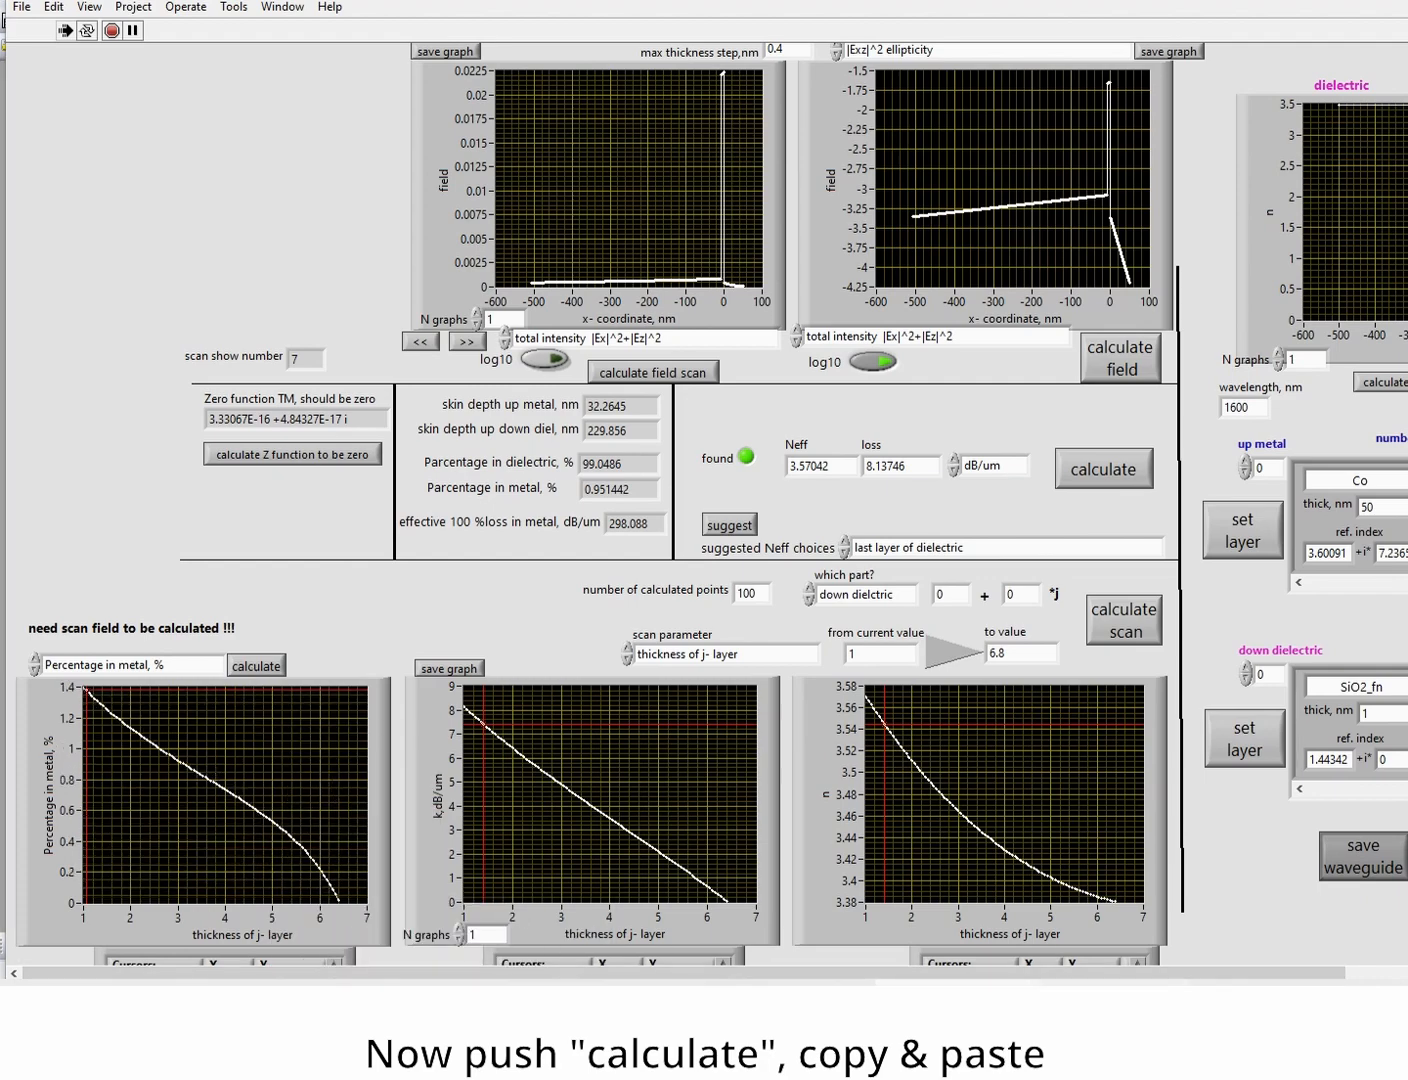
Switch to Origin, paste the data into Book1 from the first cell of column C, and give column D the long name CO.
{"action": "key", "text": "alt+Tab"}
{"action": "left_click", "coordinate": [603, 277]}
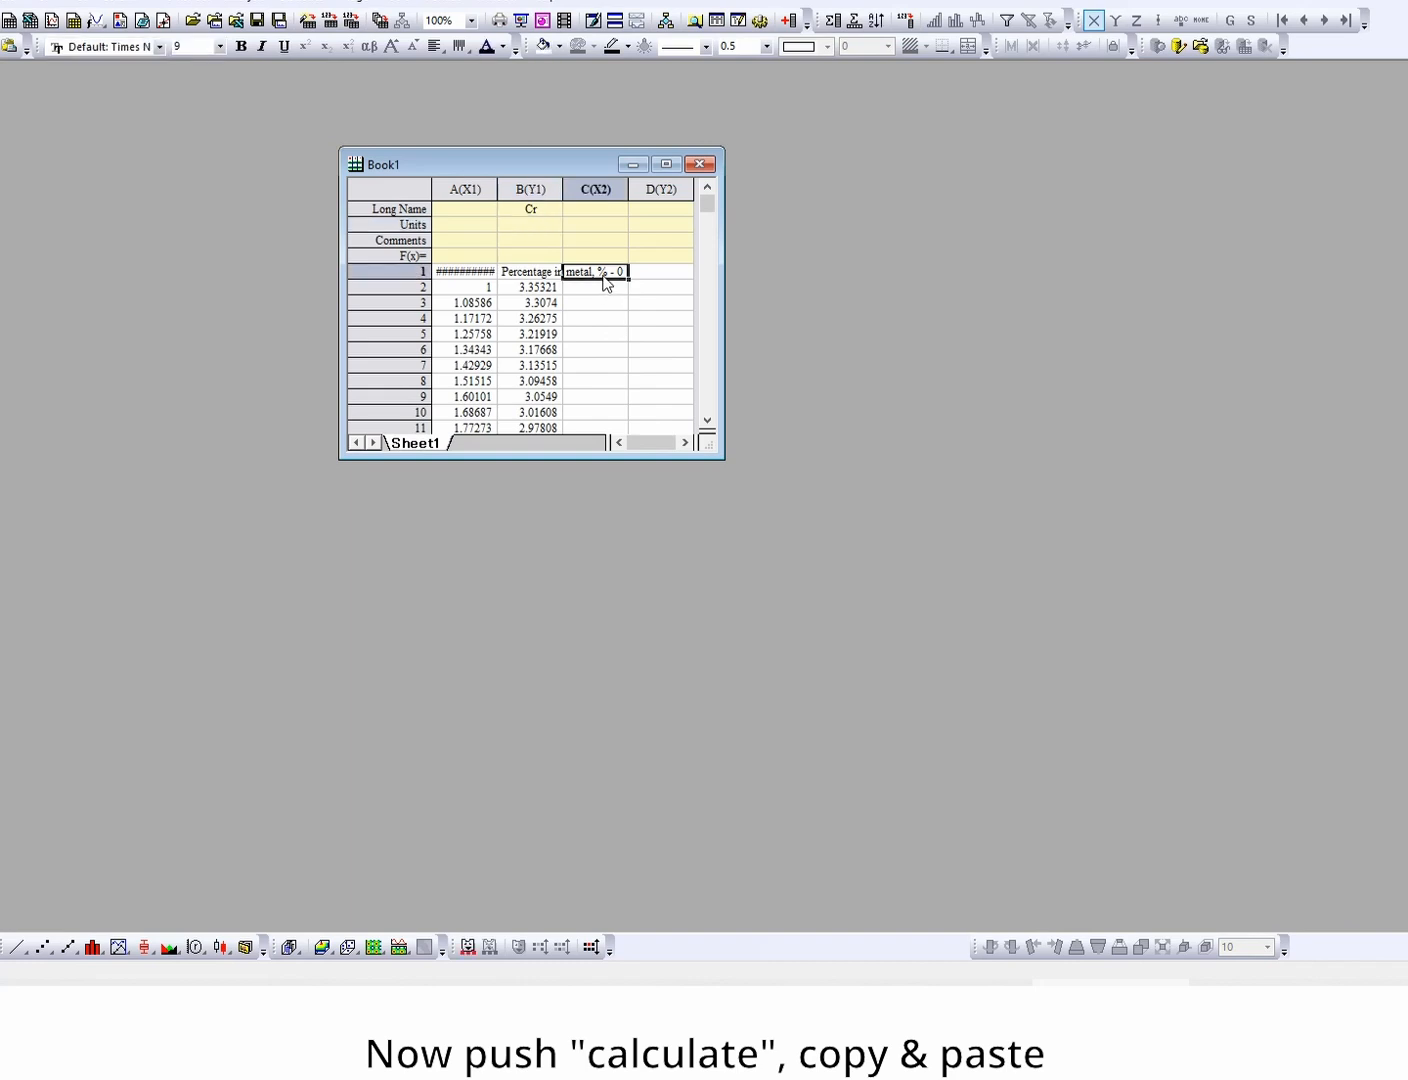
{"action": "key", "text": "ctrl+v"}
{"action": "left_click", "coordinate": [665, 210]}
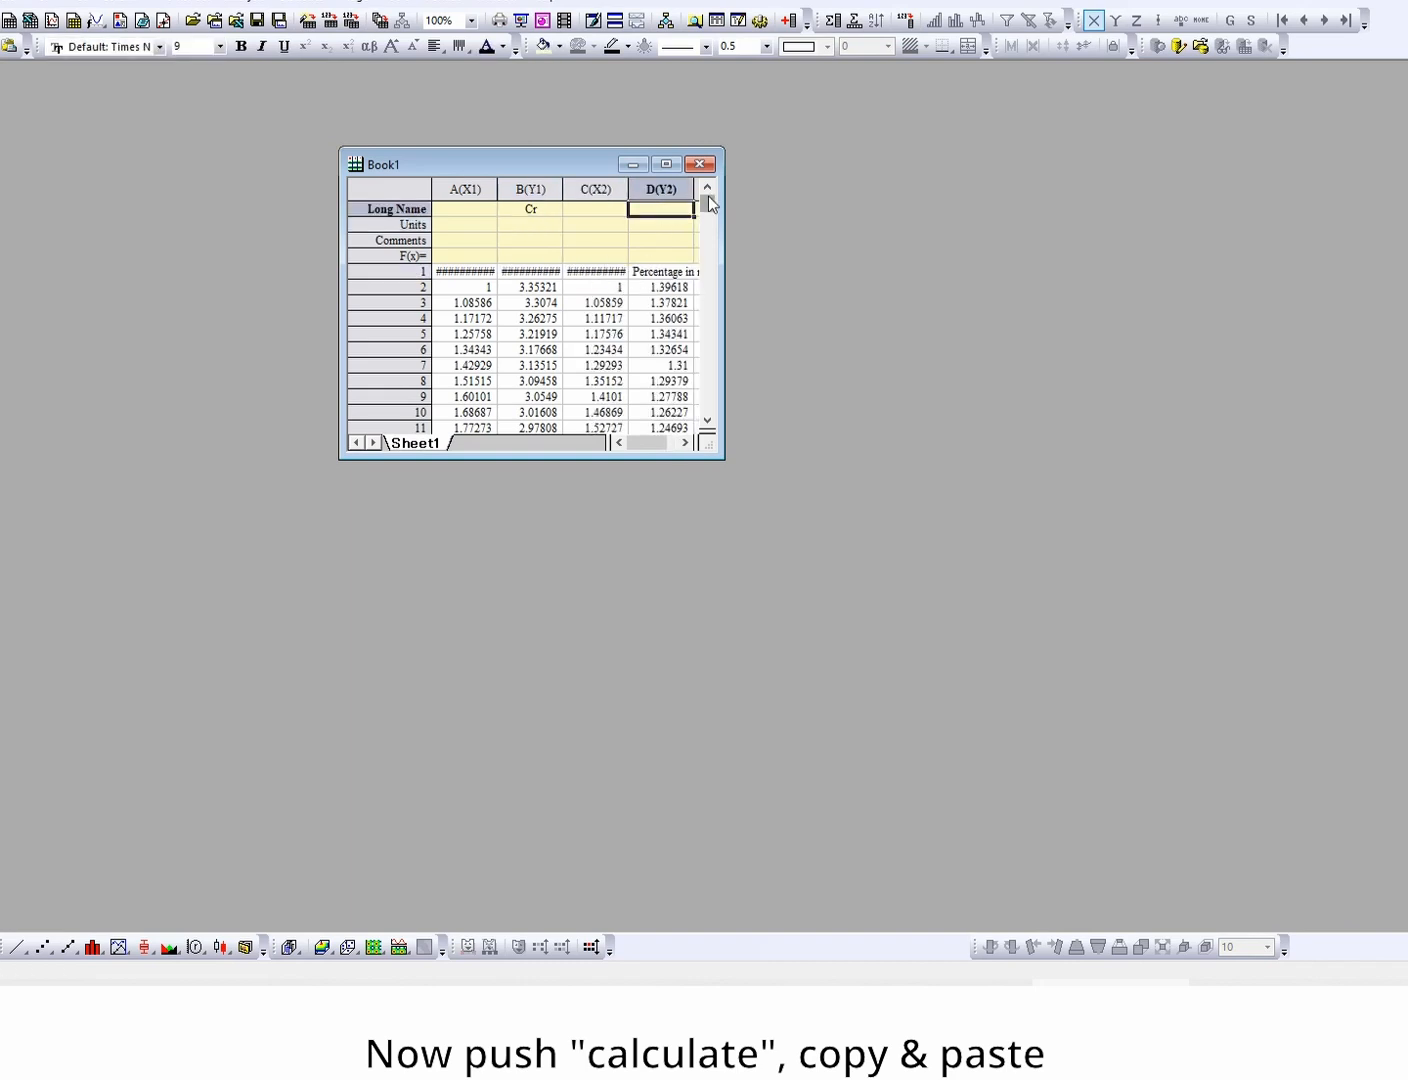
{"action": "type", "text": "cOcO"}
{"action": "left_click_drag", "start_coordinate": [670, 208], "coordinate": [637, 210]}
{"action": "type", "text": "CO"}
Plot columns B and D together as a line graph and move the graph window clear of the worksheet data.
{"action": "left_click", "coordinate": [541, 189]}
{"action": "left_click", "coordinate": [666, 189], "text": "ctrl"}
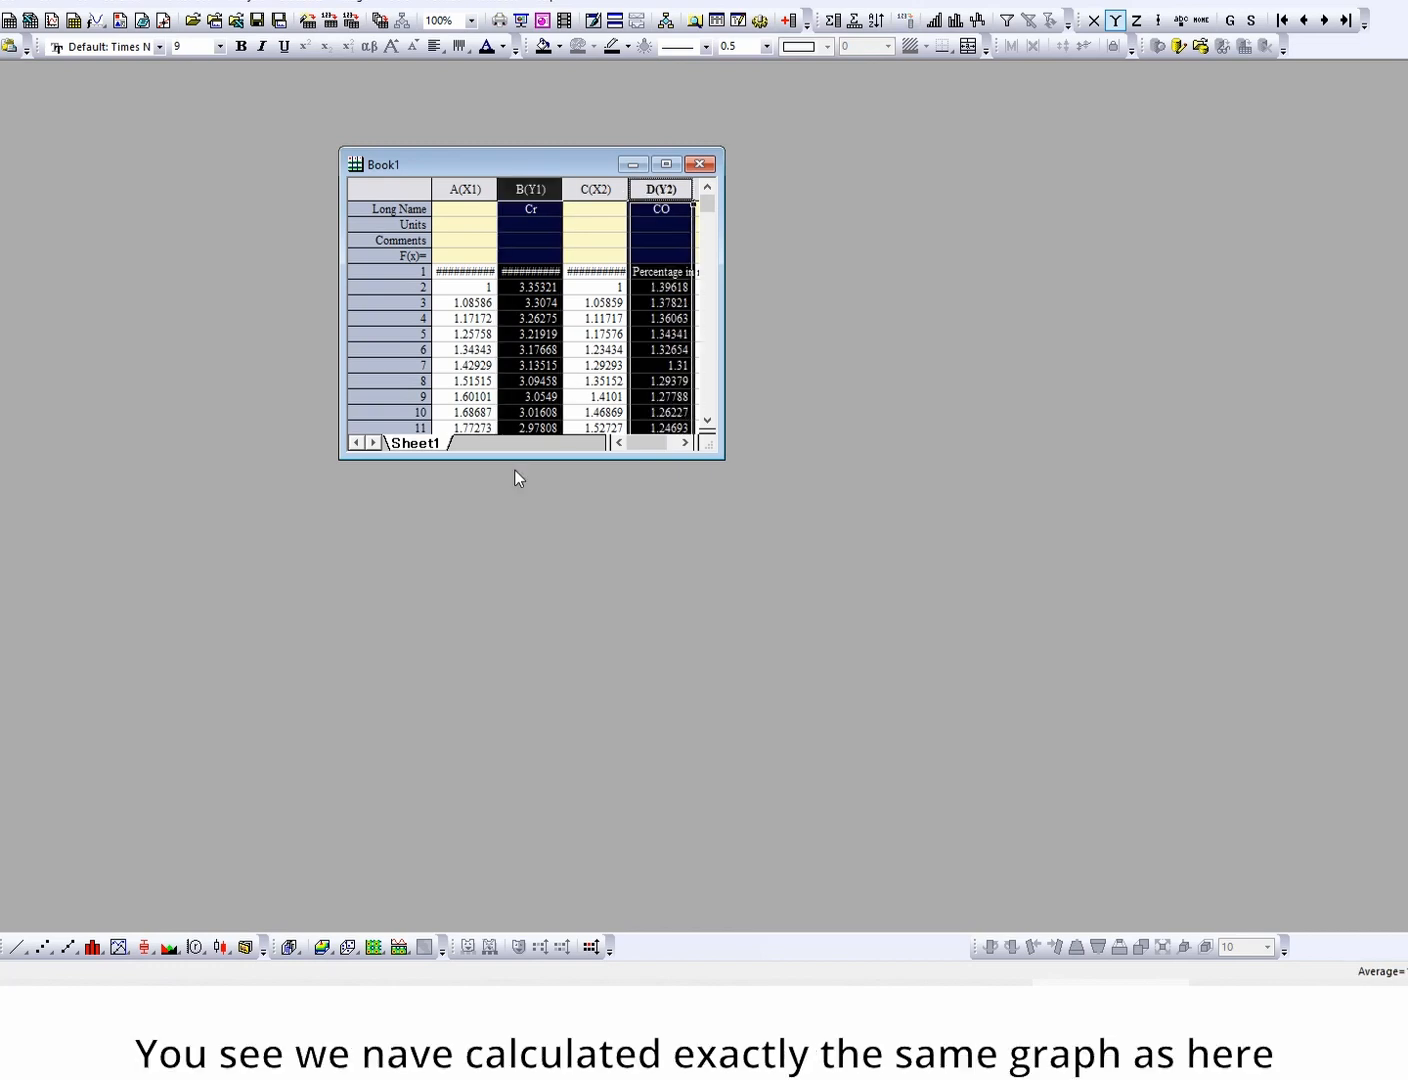
{"action": "left_click", "coordinate": [16, 946]}
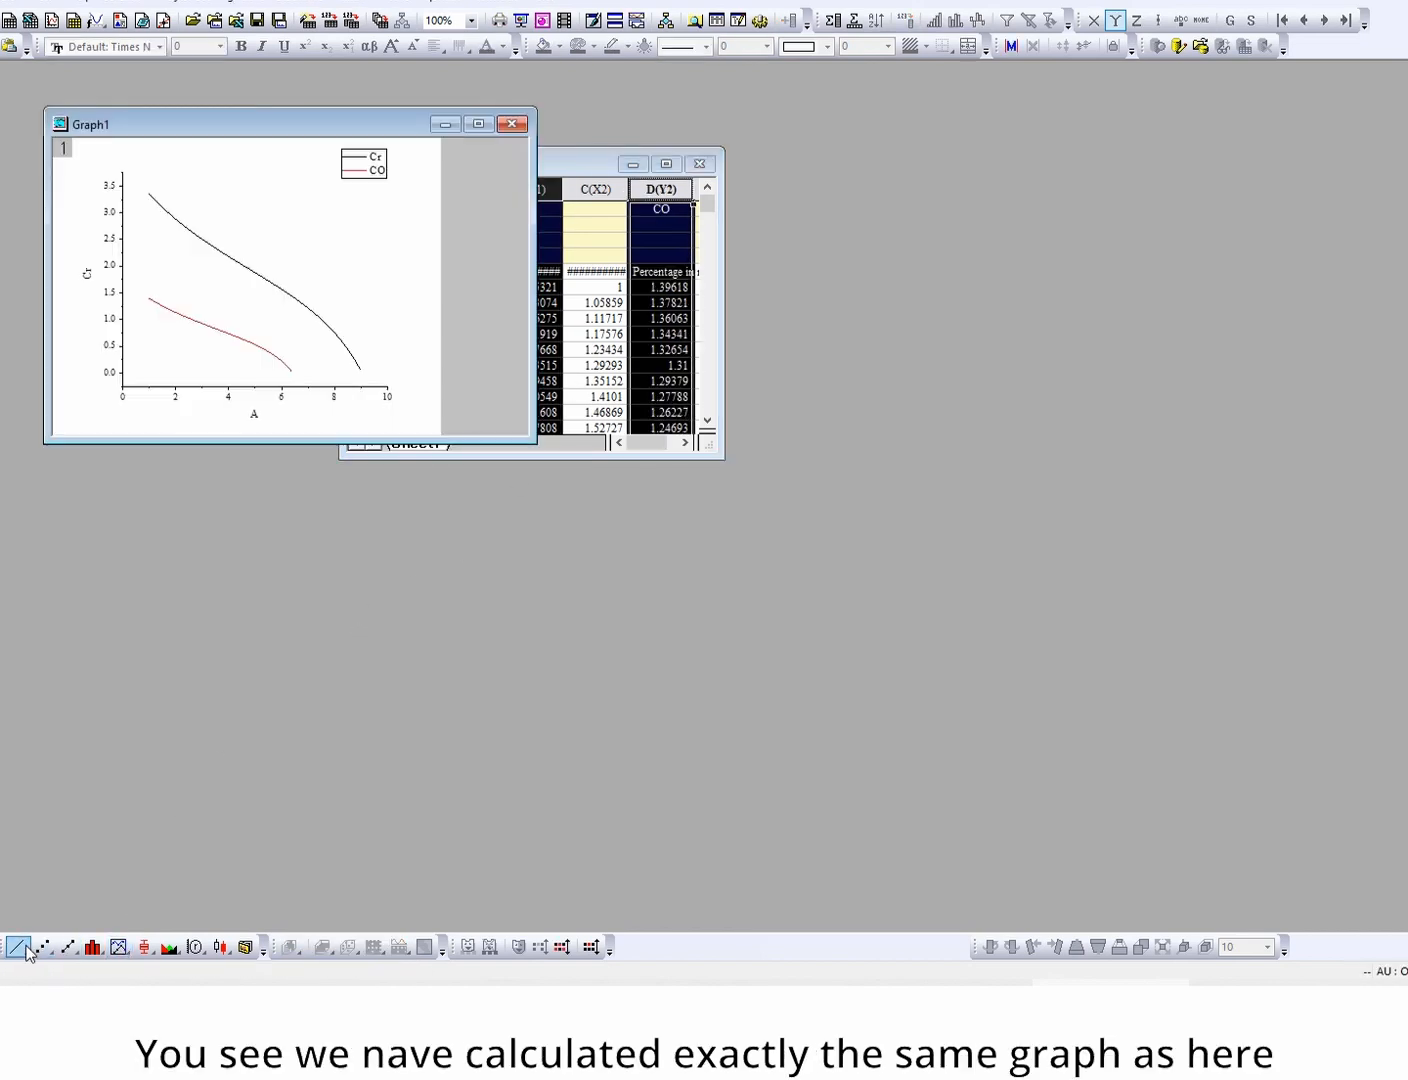
{"action": "left_click_drag", "start_coordinate": [359, 131], "coordinate": [953, 285]}
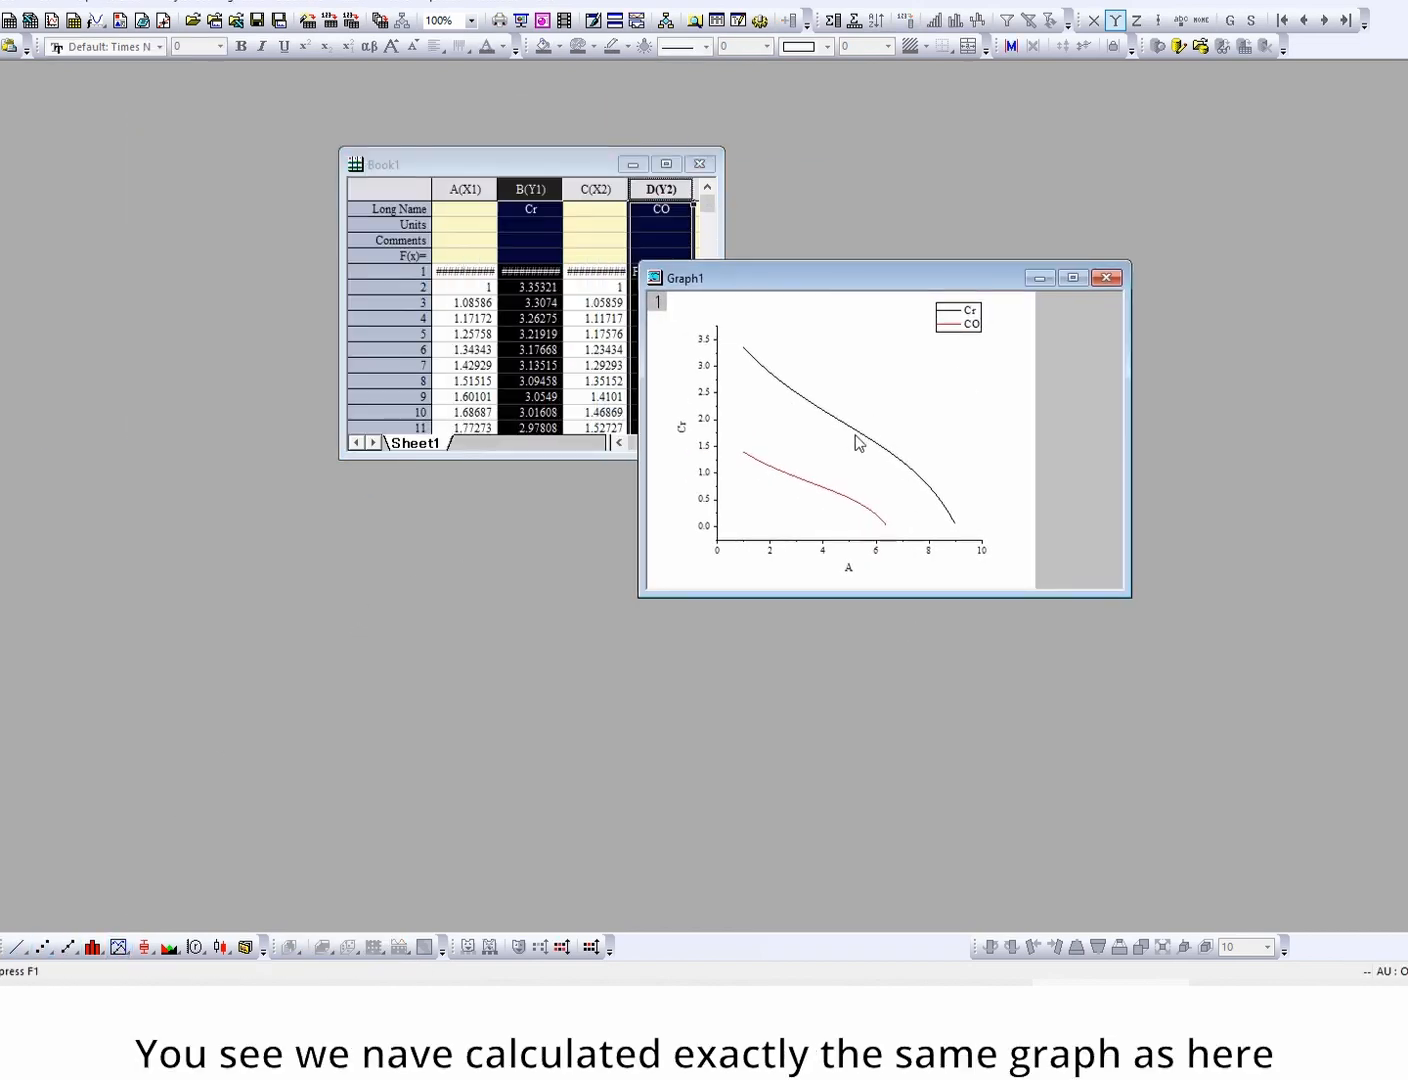
Return to the waveguide calculator and plot the skin depth down dielectric against the layer thickness.
{"action": "left_click", "coordinate": [201, 997]}
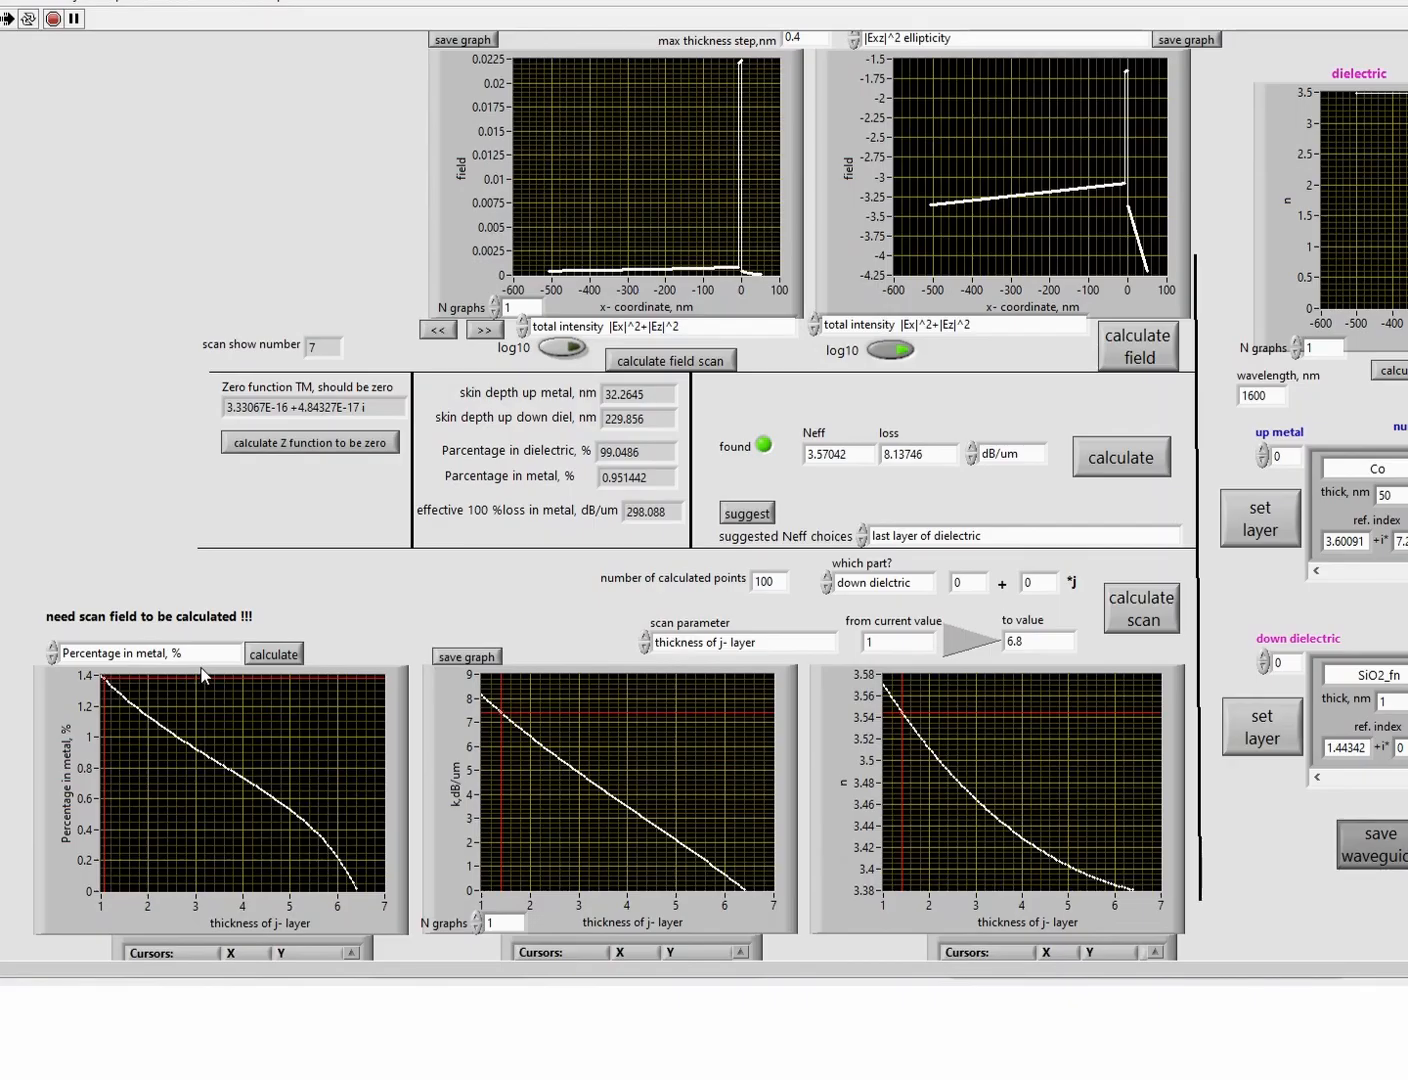
{"action": "left_click", "coordinate": [200, 655]}
{"action": "left_click", "coordinate": [145, 607]}
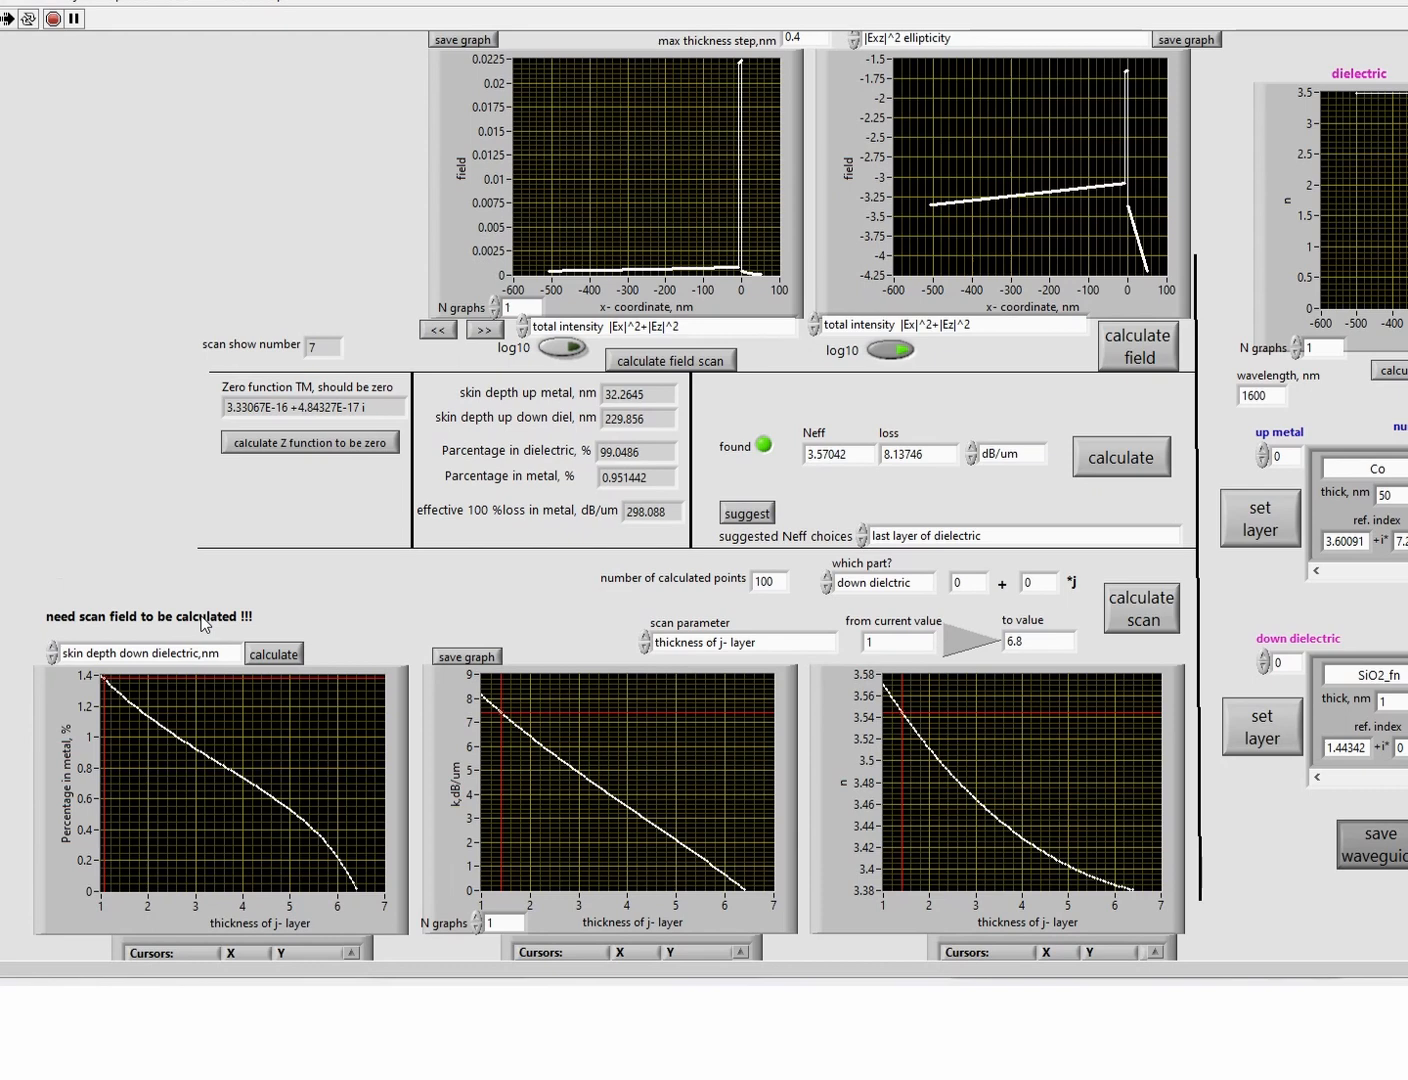
{"action": "left_click", "coordinate": [275, 657]}
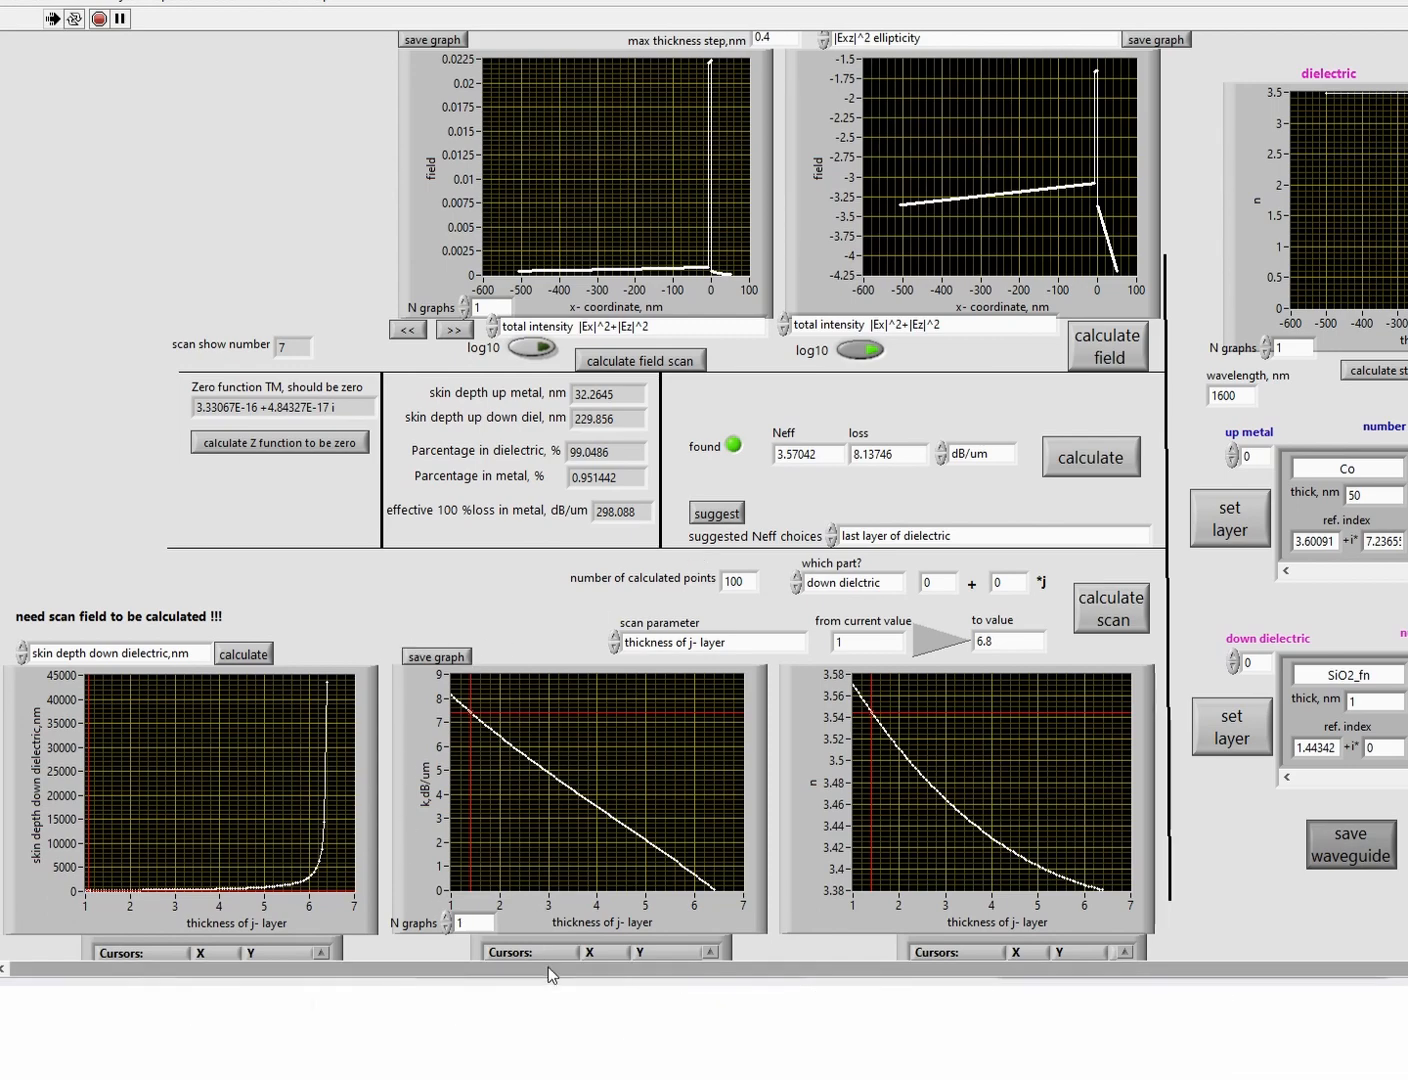
Set the thickness of the SiO2_fn layer in the down-dielectric stack to 1500 nm.
{"action": "left_click_drag", "start_coordinate": [666, 963], "coordinate": [826, 963]}
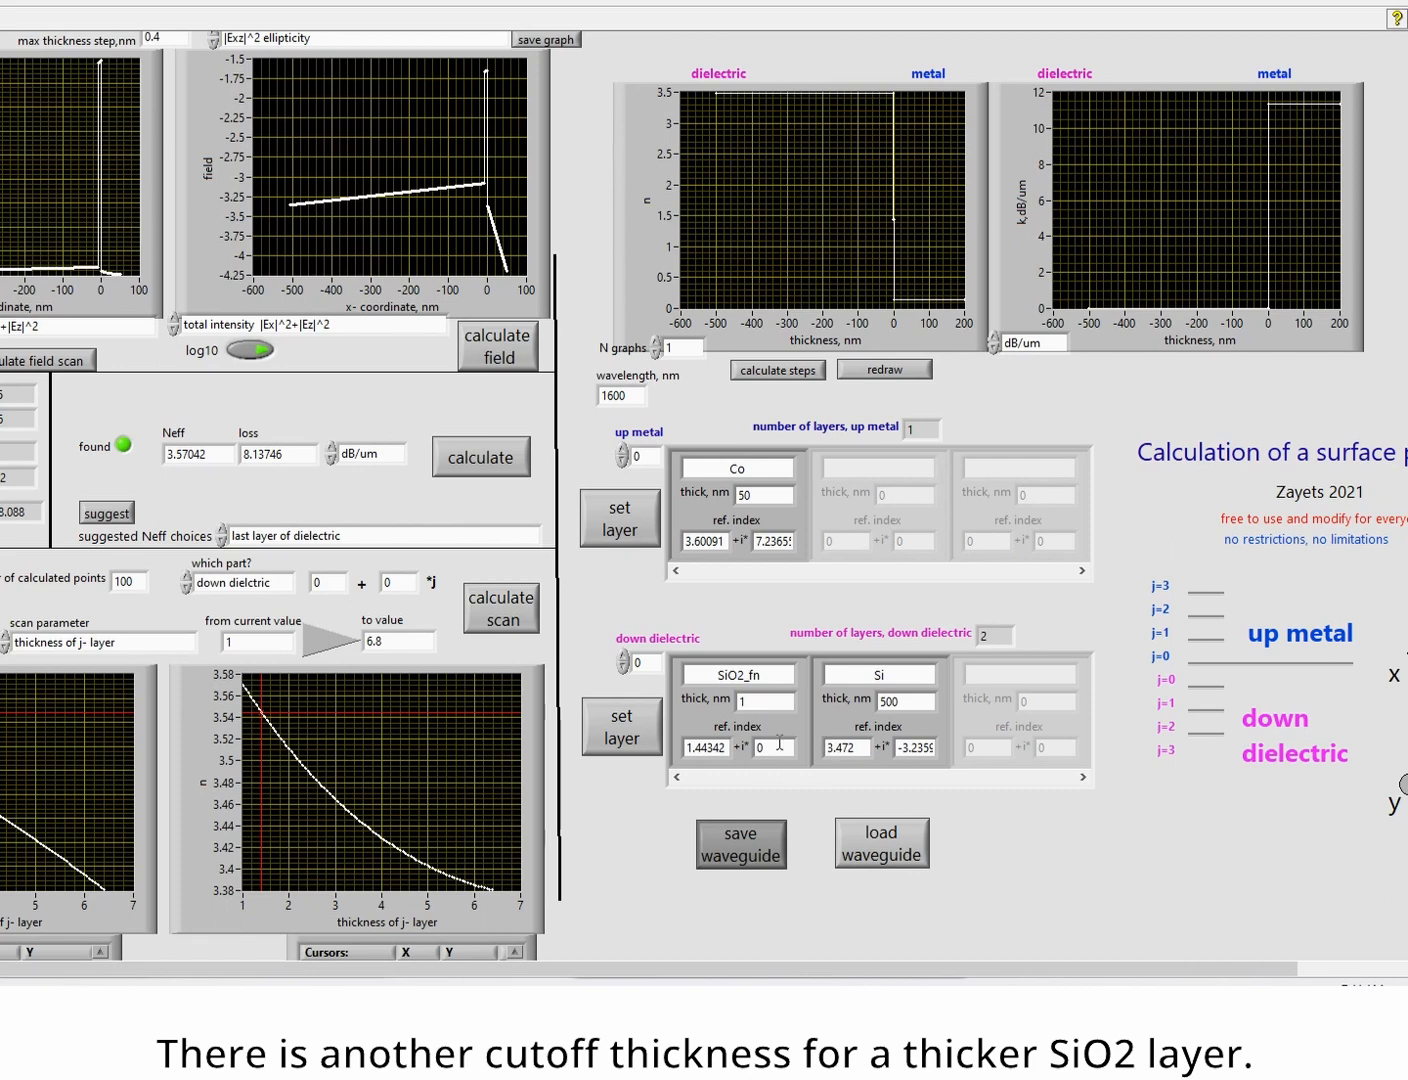
{"action": "left_click", "coordinate": [741, 701]}
{"action": "type", "text": "1"}
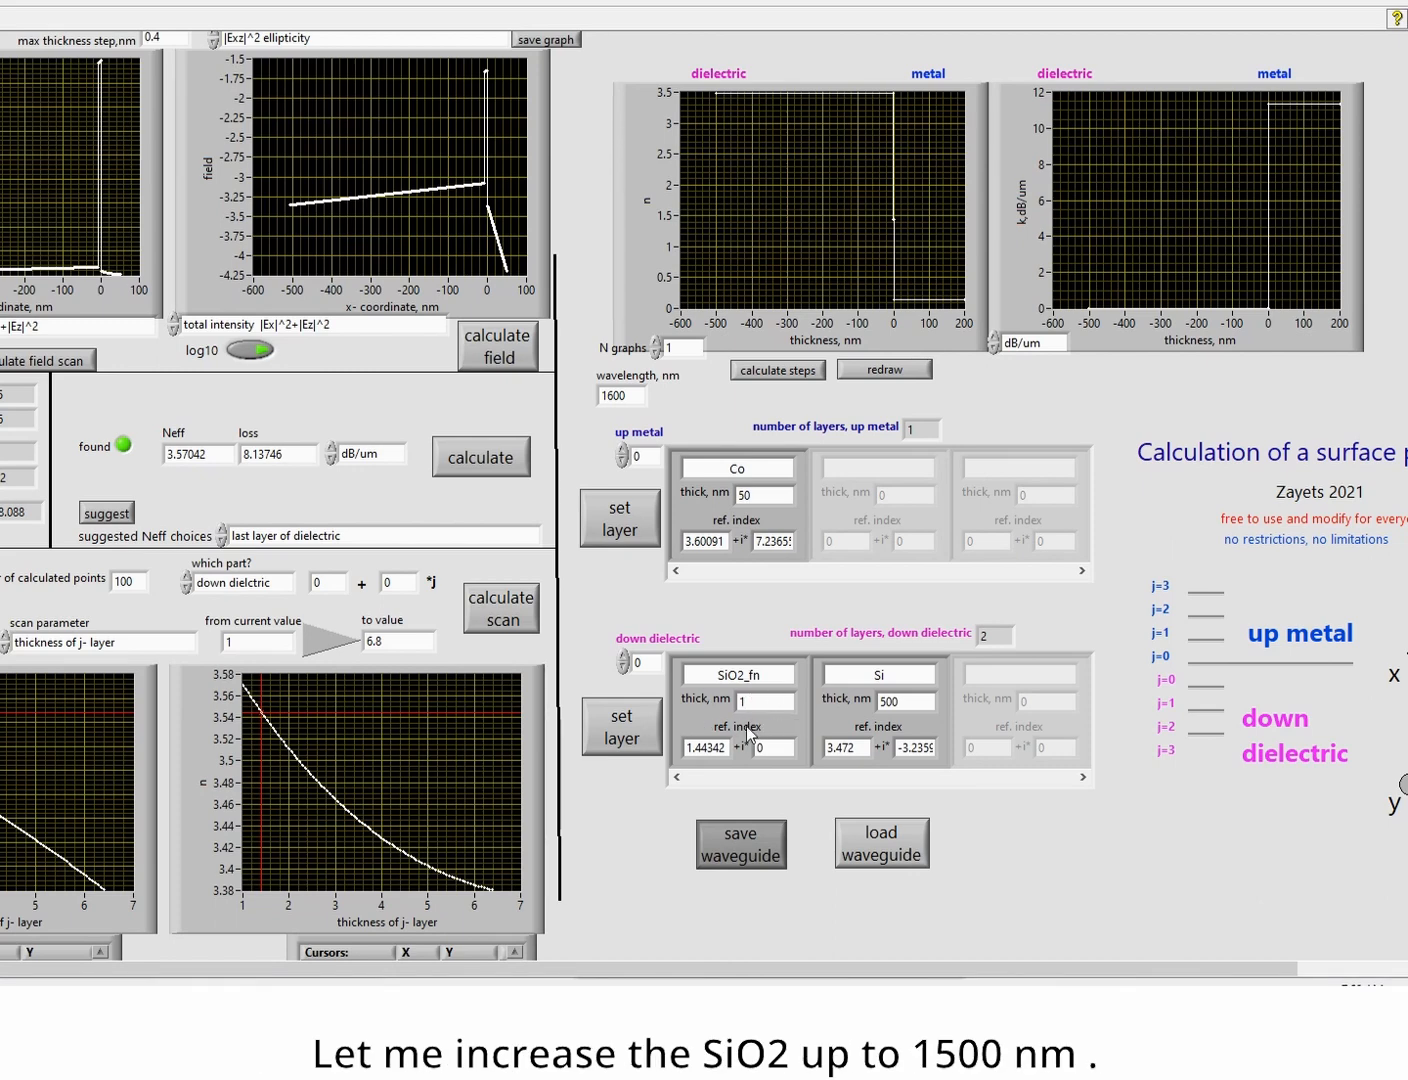
{"action": "left_click", "coordinate": [755, 699]}
{"action": "type", "text": "500"}
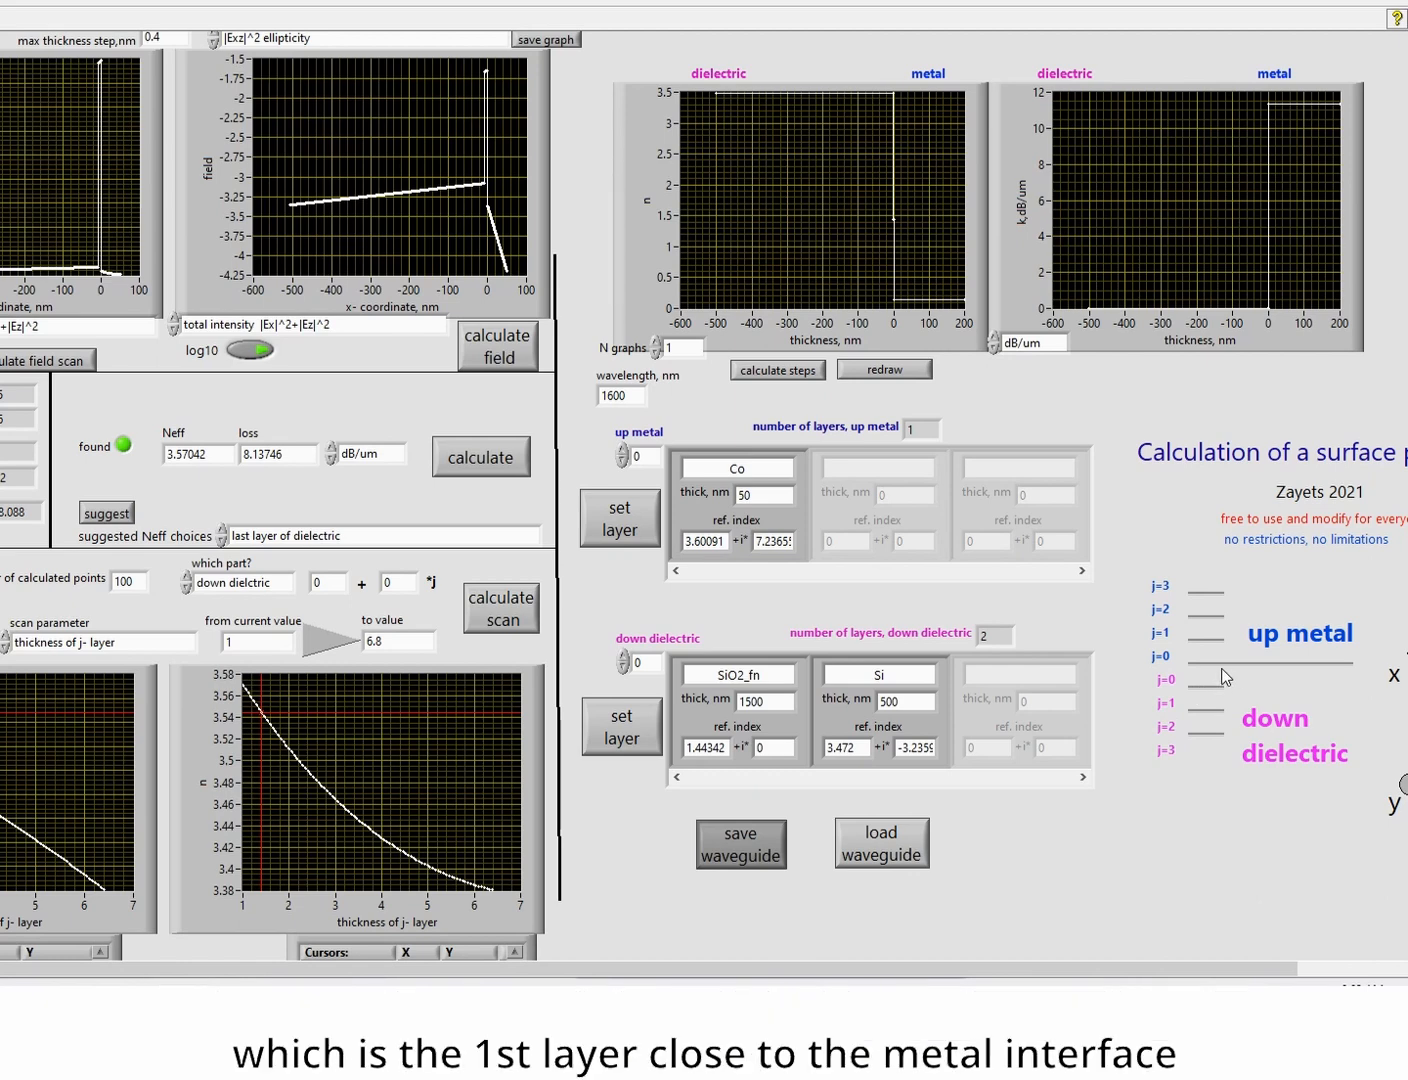
Suggest Neff from the 1st layer of dielectric and try to calculate the plasmon solution with it.
{"action": "left_click", "coordinate": [305, 537]}
{"action": "left_click", "coordinate": [301, 511]}
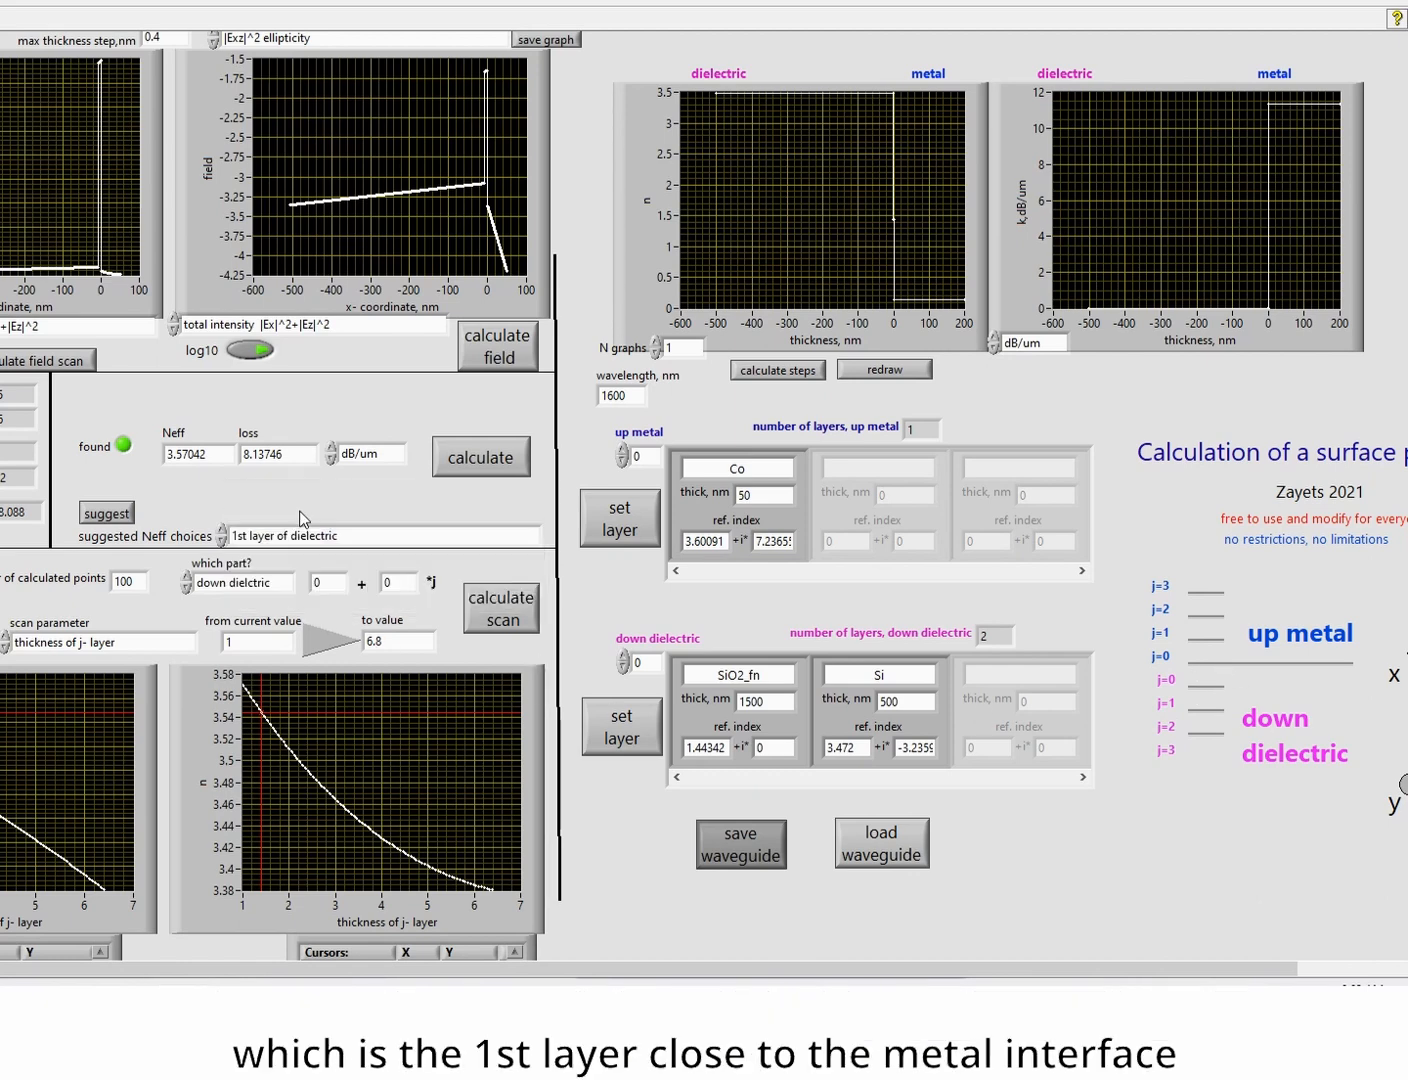
{"action": "left_click", "coordinate": [104, 515]}
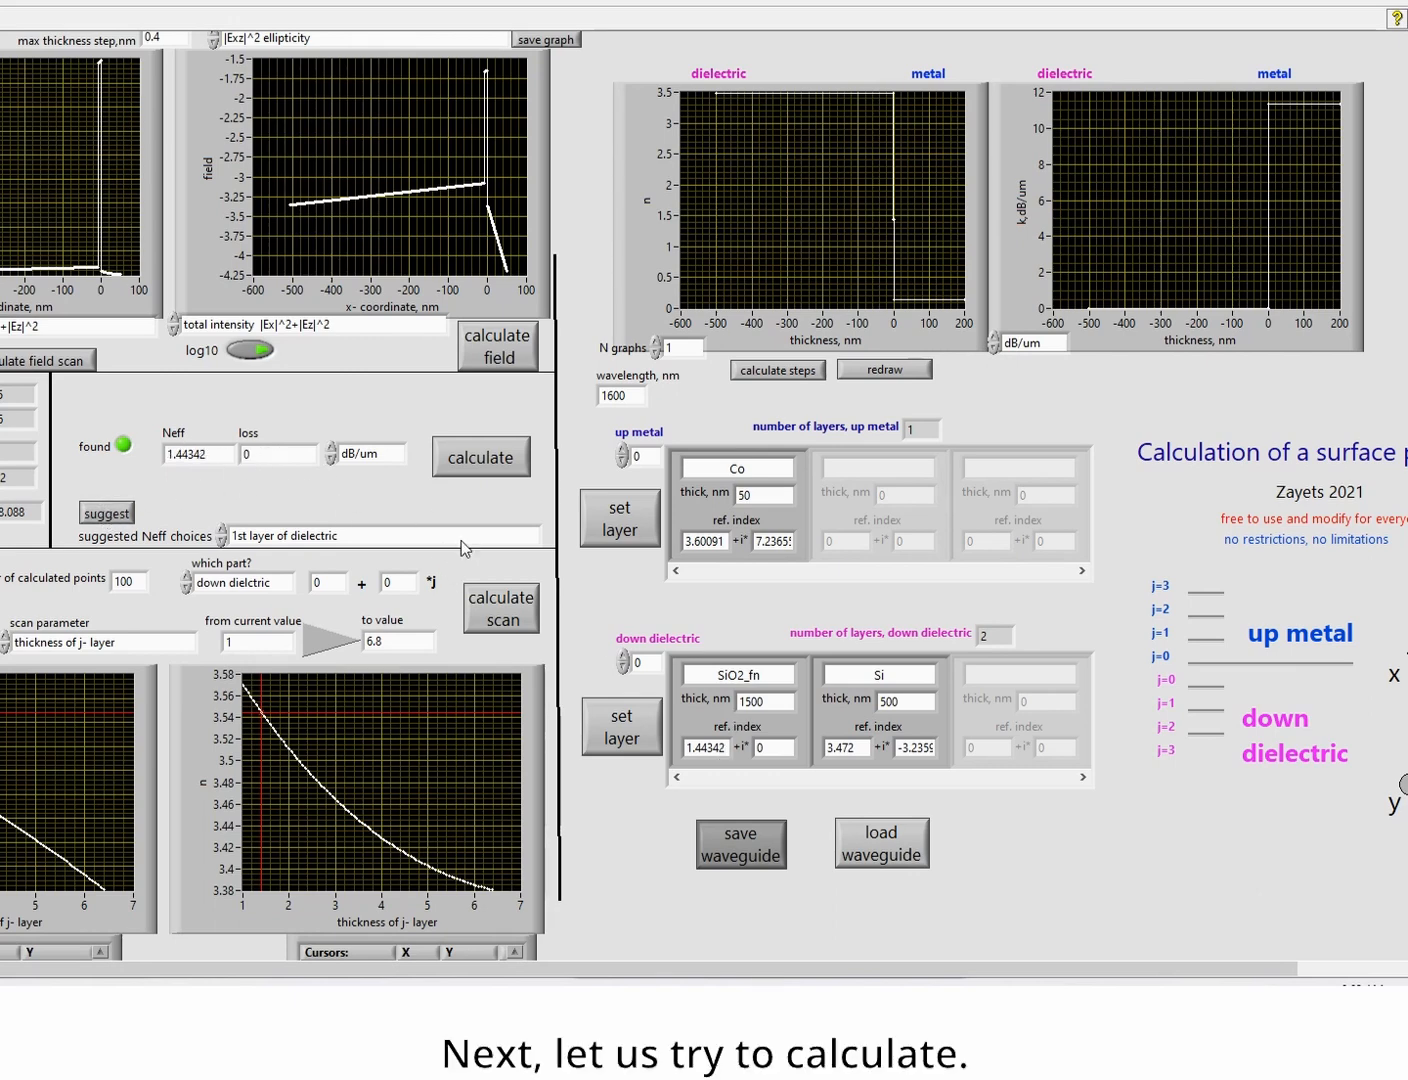
{"action": "left_click", "coordinate": [479, 462]}
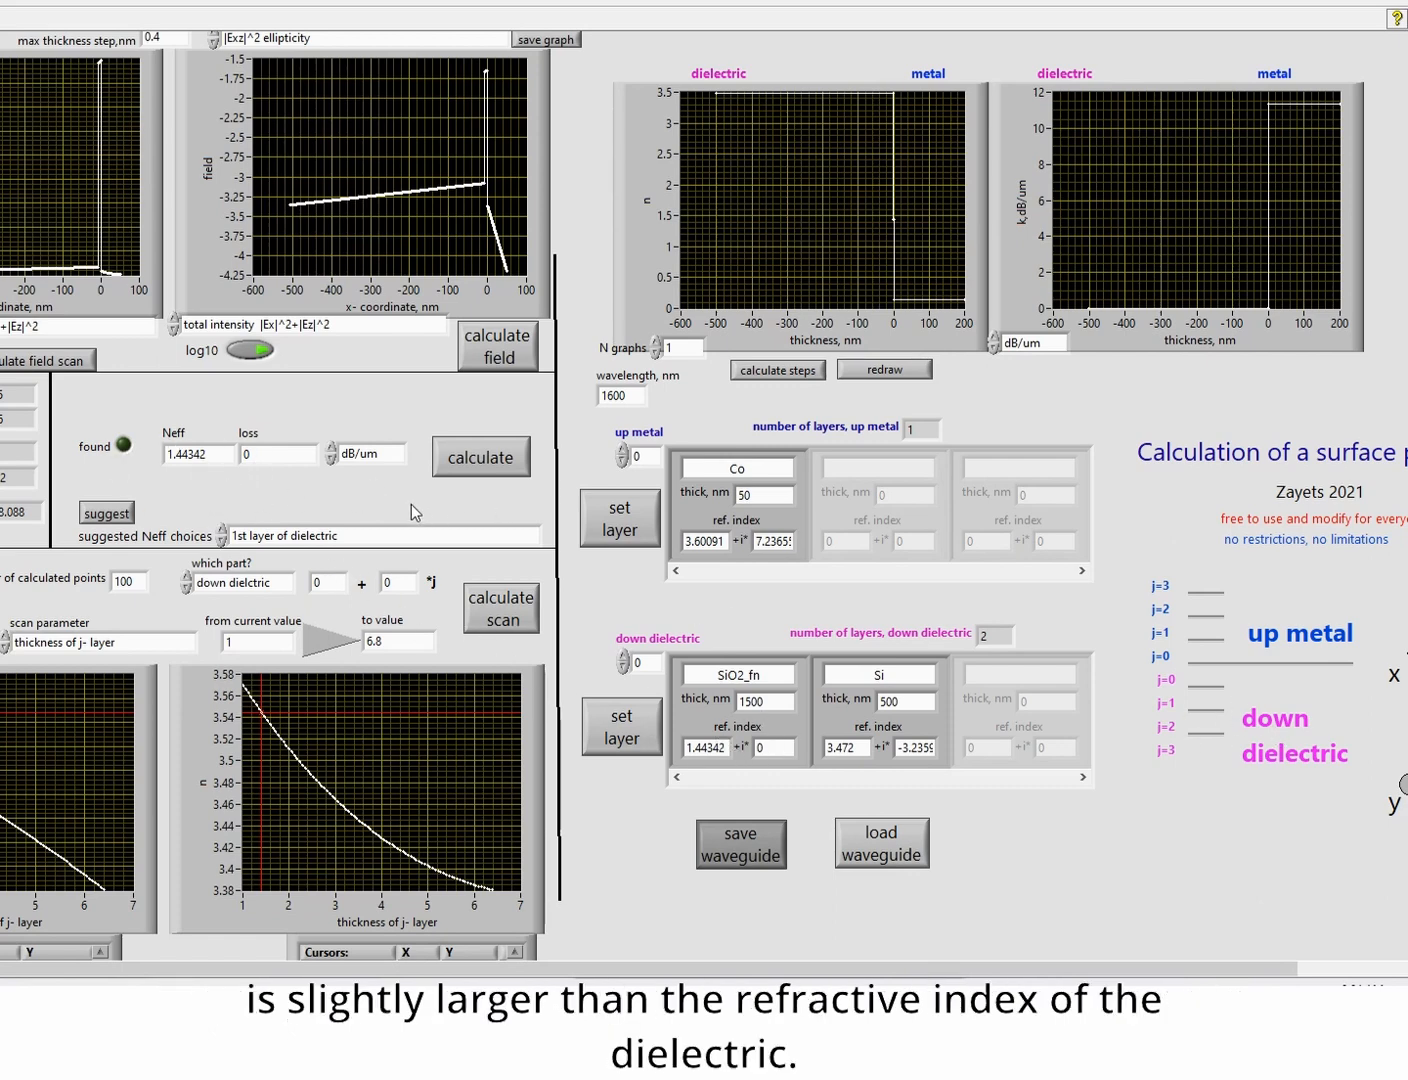
Raise the starting Neff to 1.48 and recalculate the plasmon's effective index and loss.
{"action": "left_click_drag", "start_coordinate": [207, 456], "coordinate": [183, 456]}
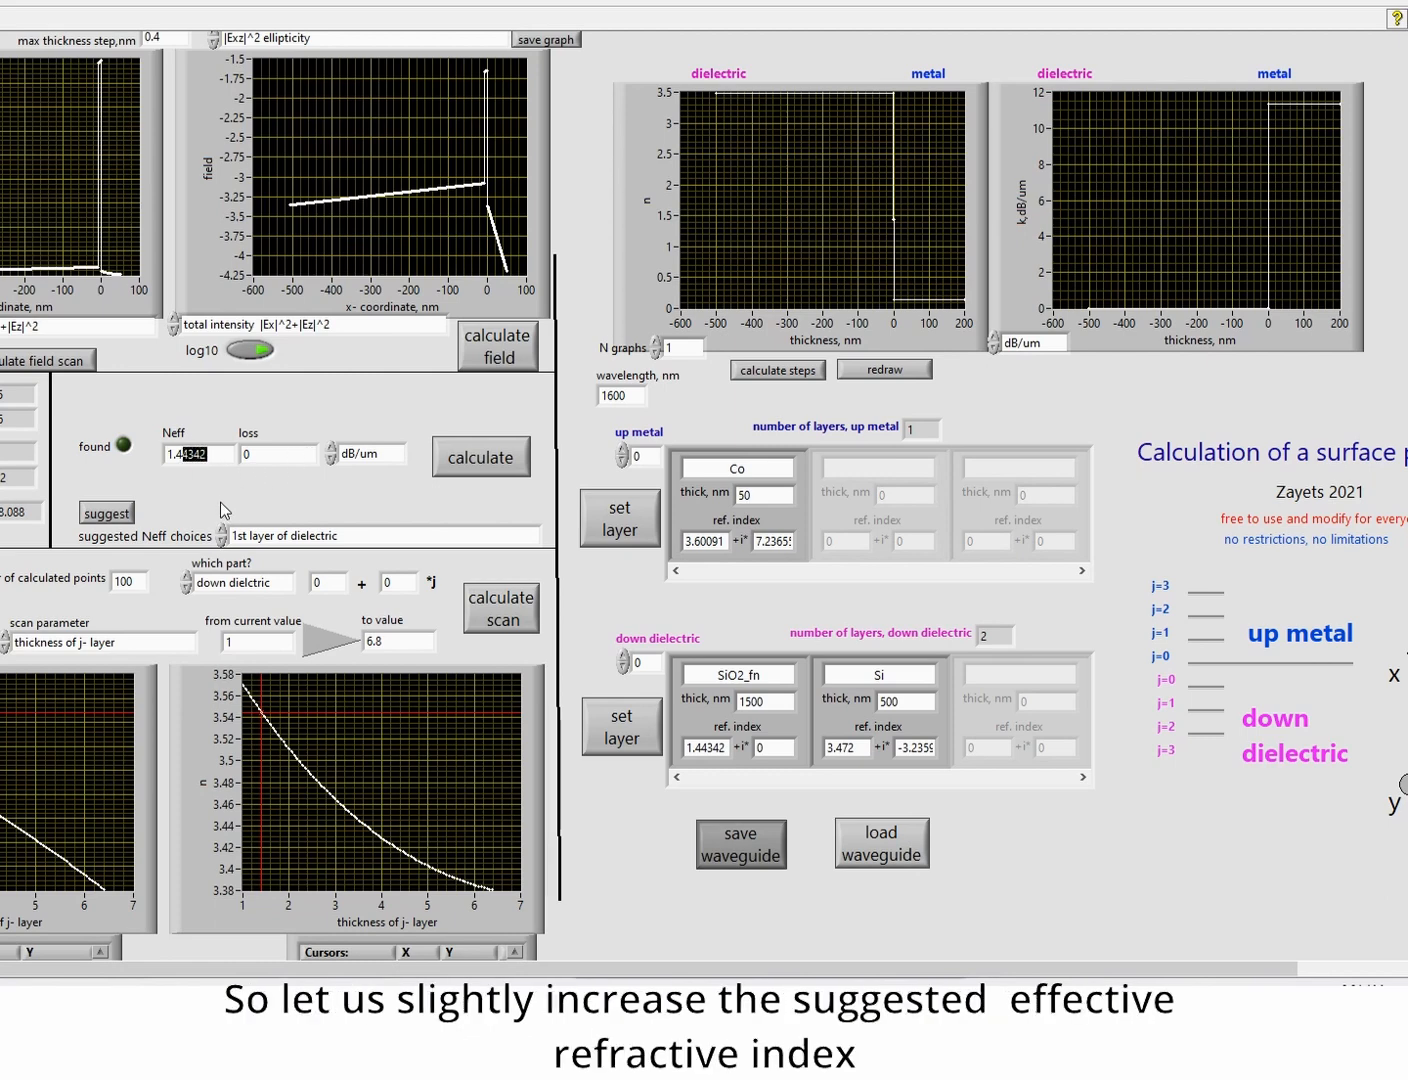
{"action": "type", "text": "8"}
{"action": "left_click", "coordinate": [492, 468]}
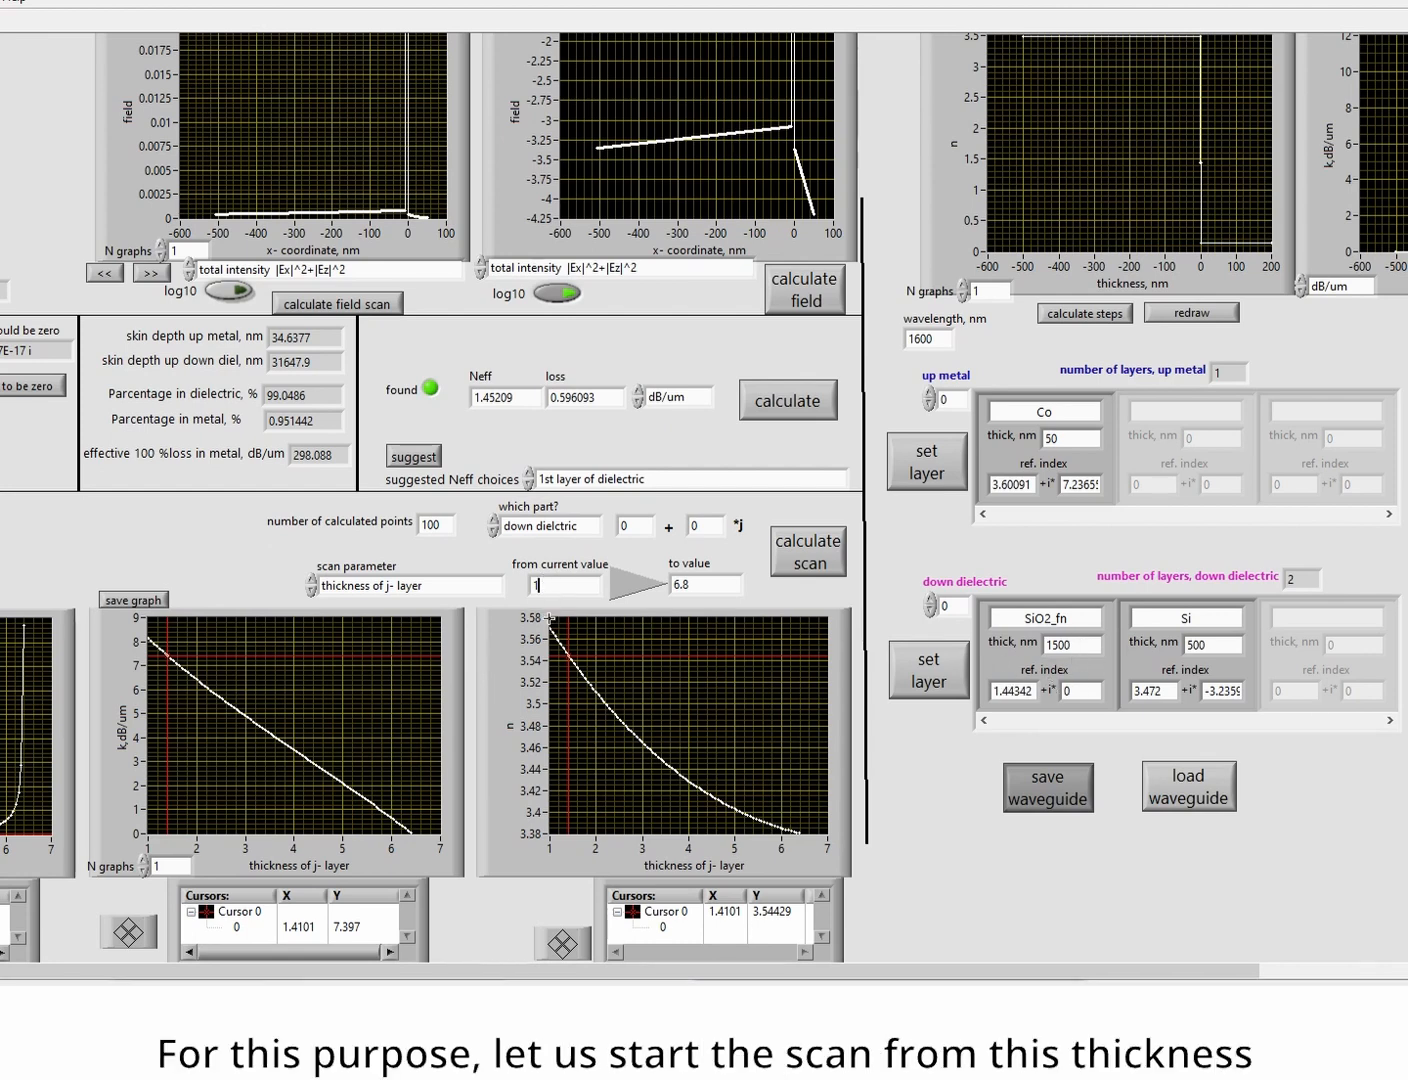
Scan the SiO2 layer thickness from 1500 down to 10 nm with 200 calculated points.
{"action": "type", "text": "500"}
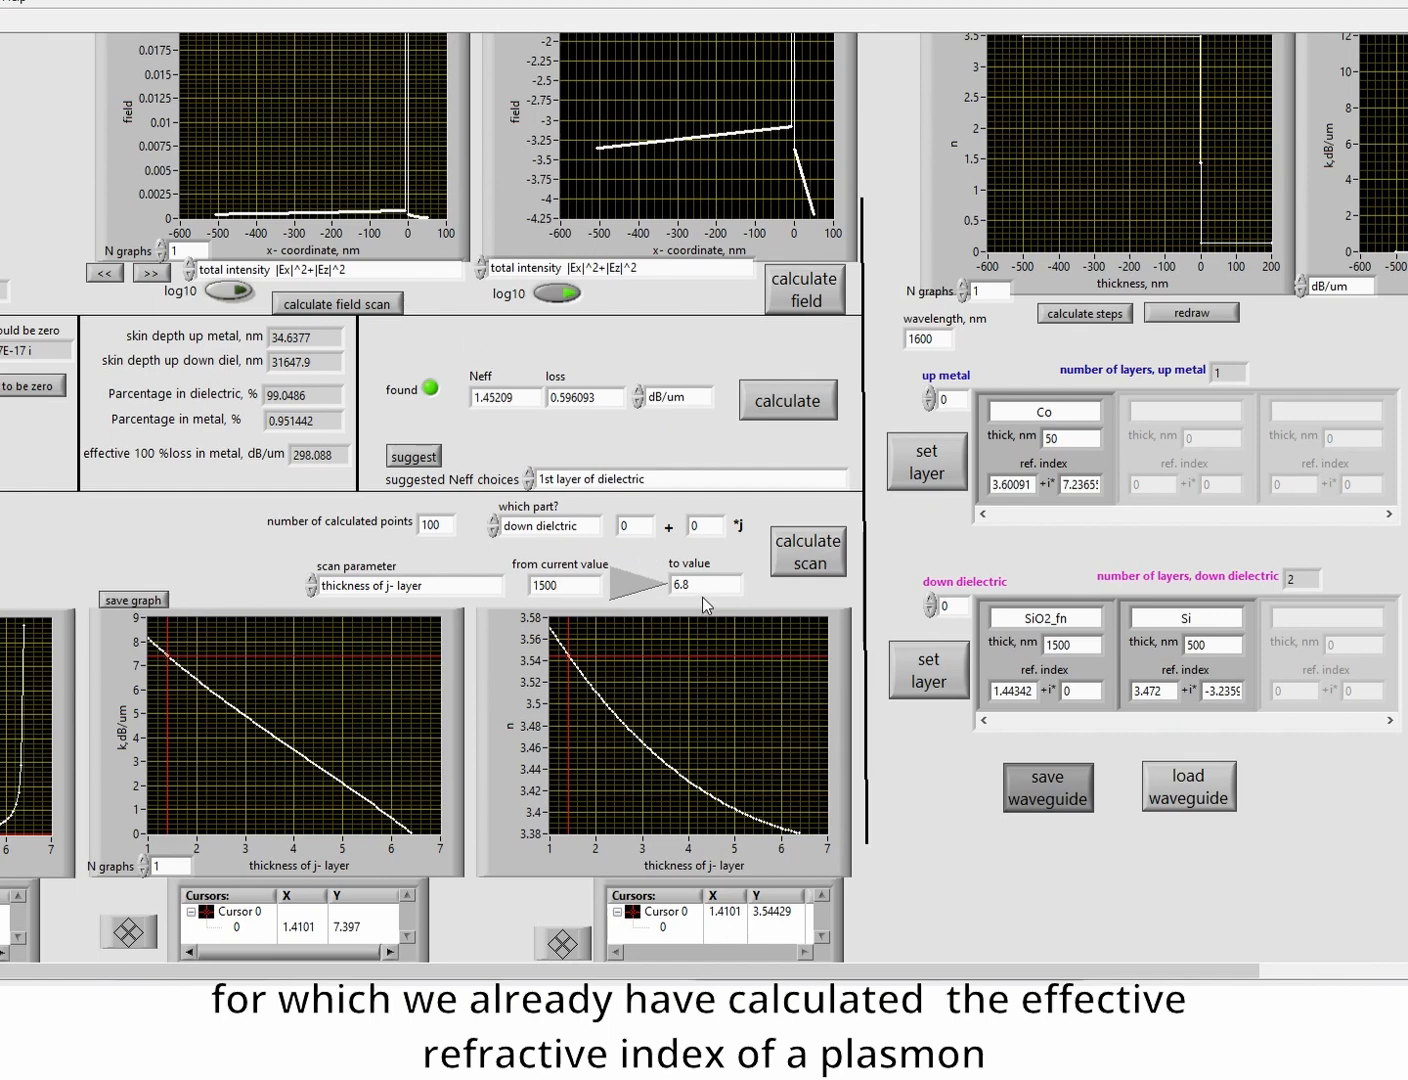
{"action": "double_click", "coordinate": [680, 584]}
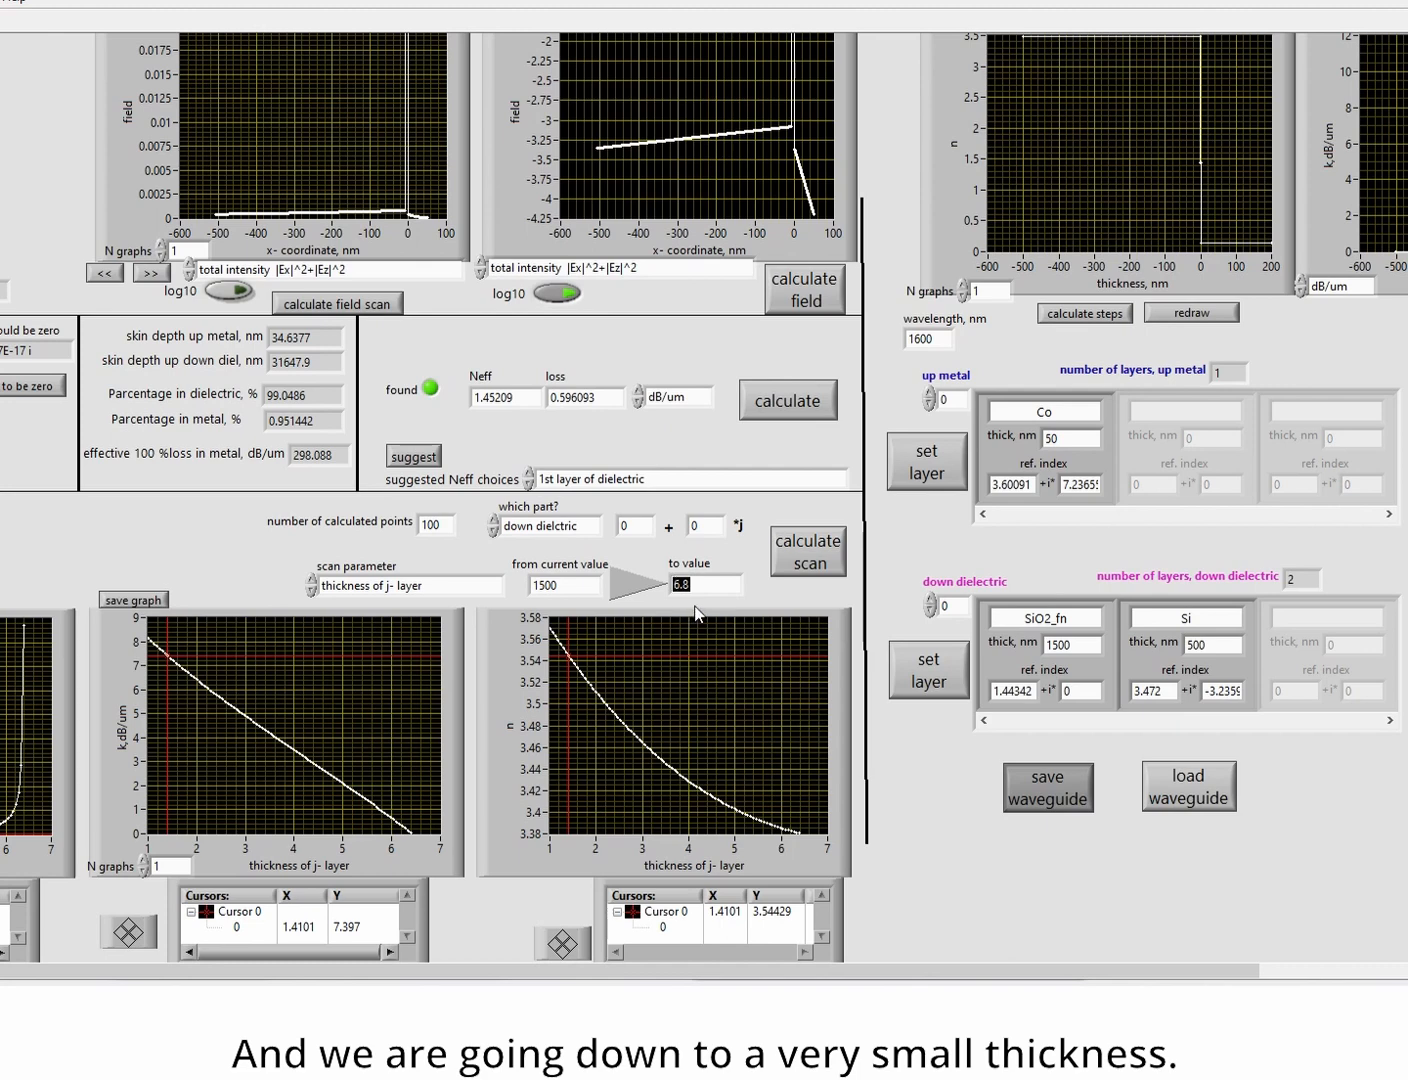
{"action": "type", "text": "10"}
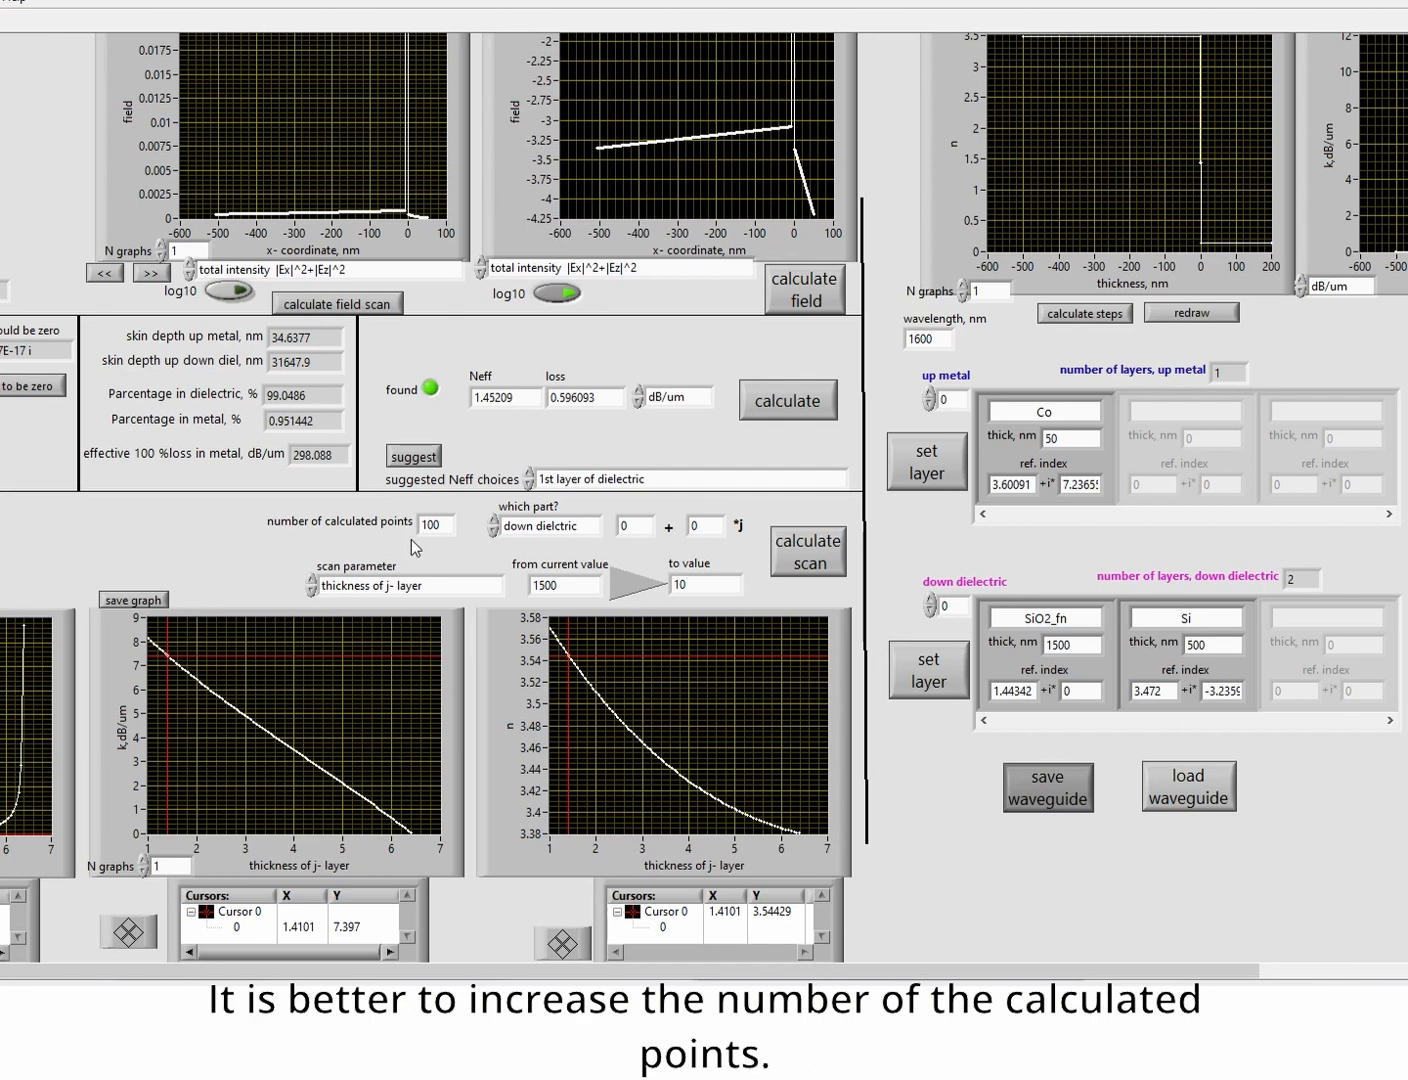
{"action": "left_click_drag", "start_coordinate": [421, 524], "coordinate": [428, 524]}
{"action": "type", "text": "2"}
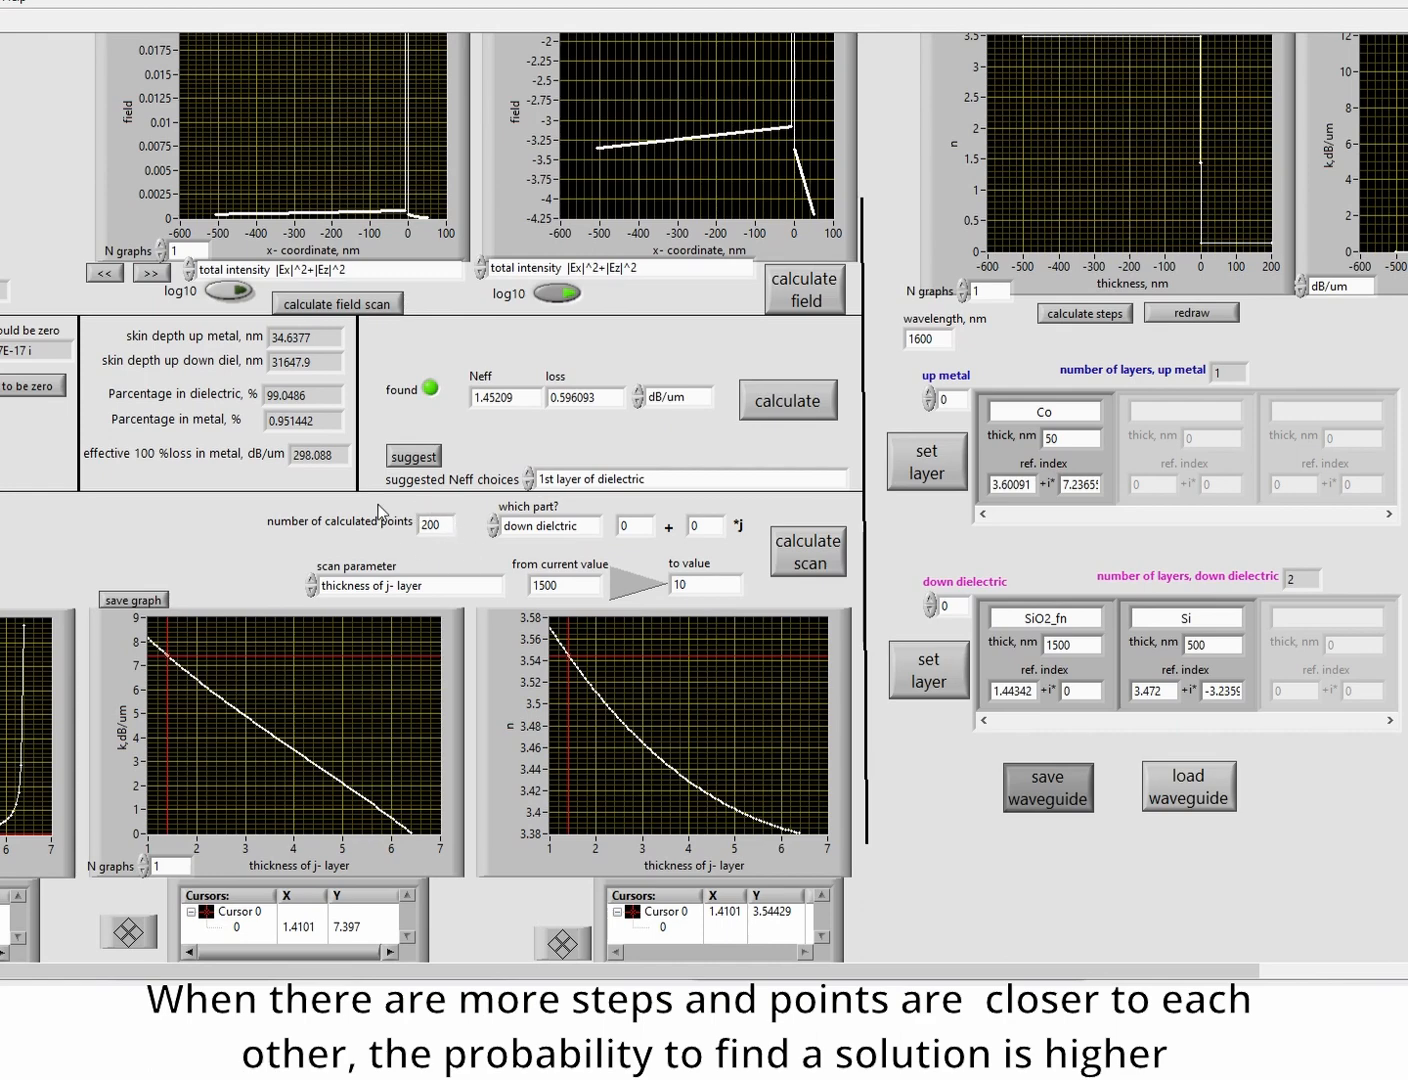
{"action": "left_click", "coordinate": [812, 562]}
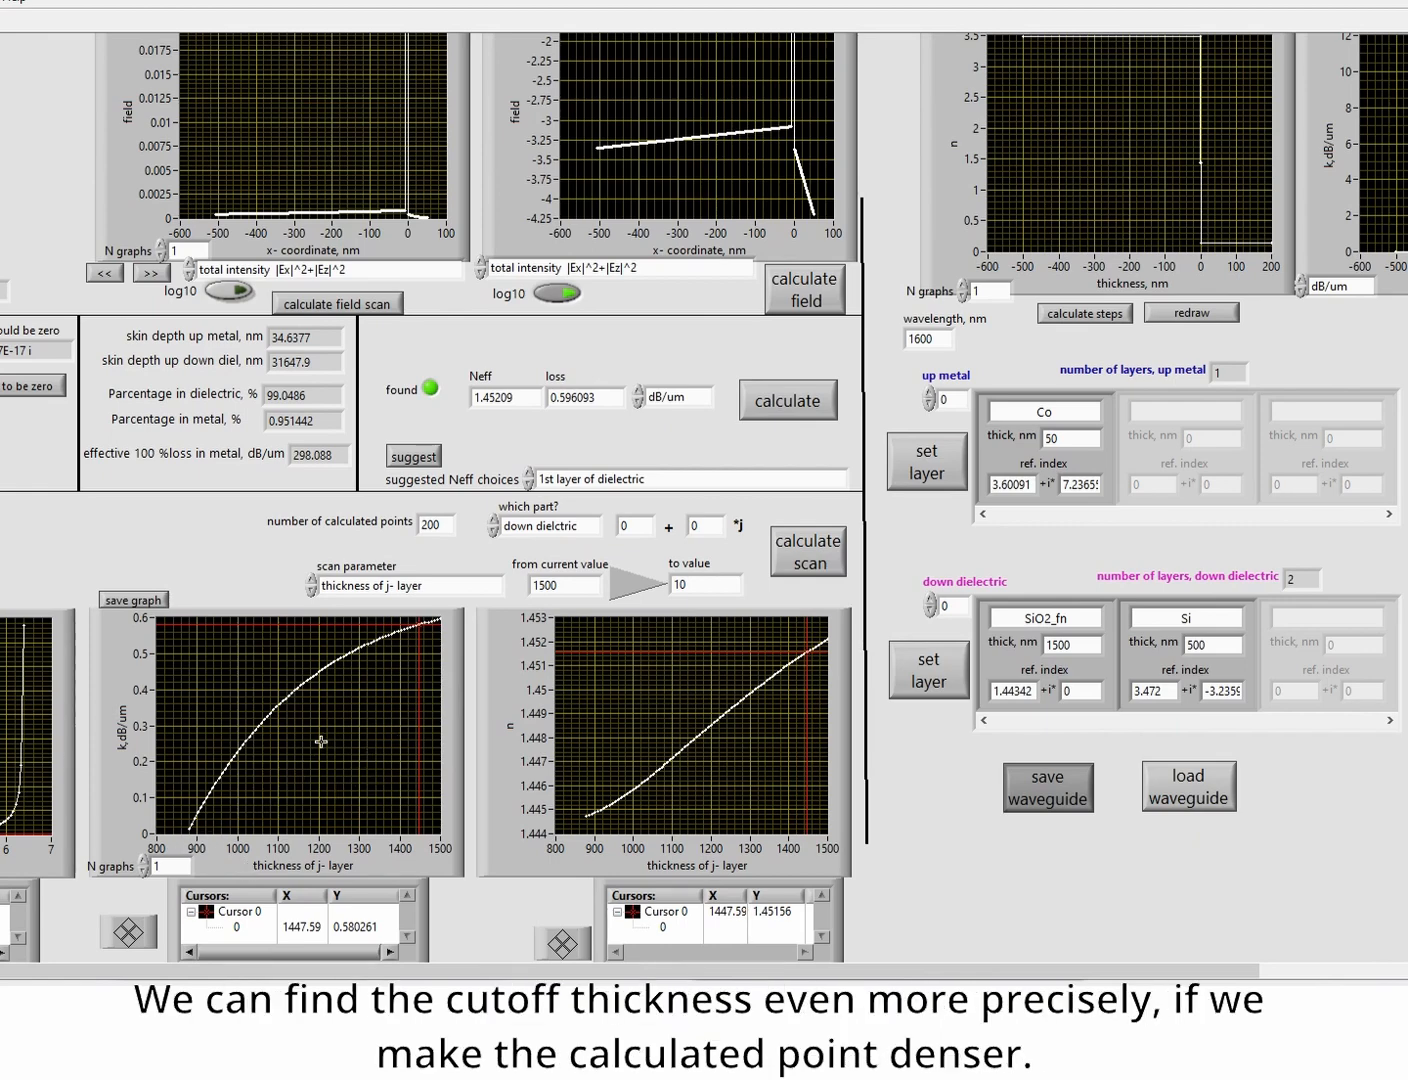
Set the scan start to 1100 nm and take the suggested Neff from the scan, with both graph cursors at about 1096 nm.
{"action": "left_click_drag", "start_coordinate": [418, 625], "coordinate": [276, 707]}
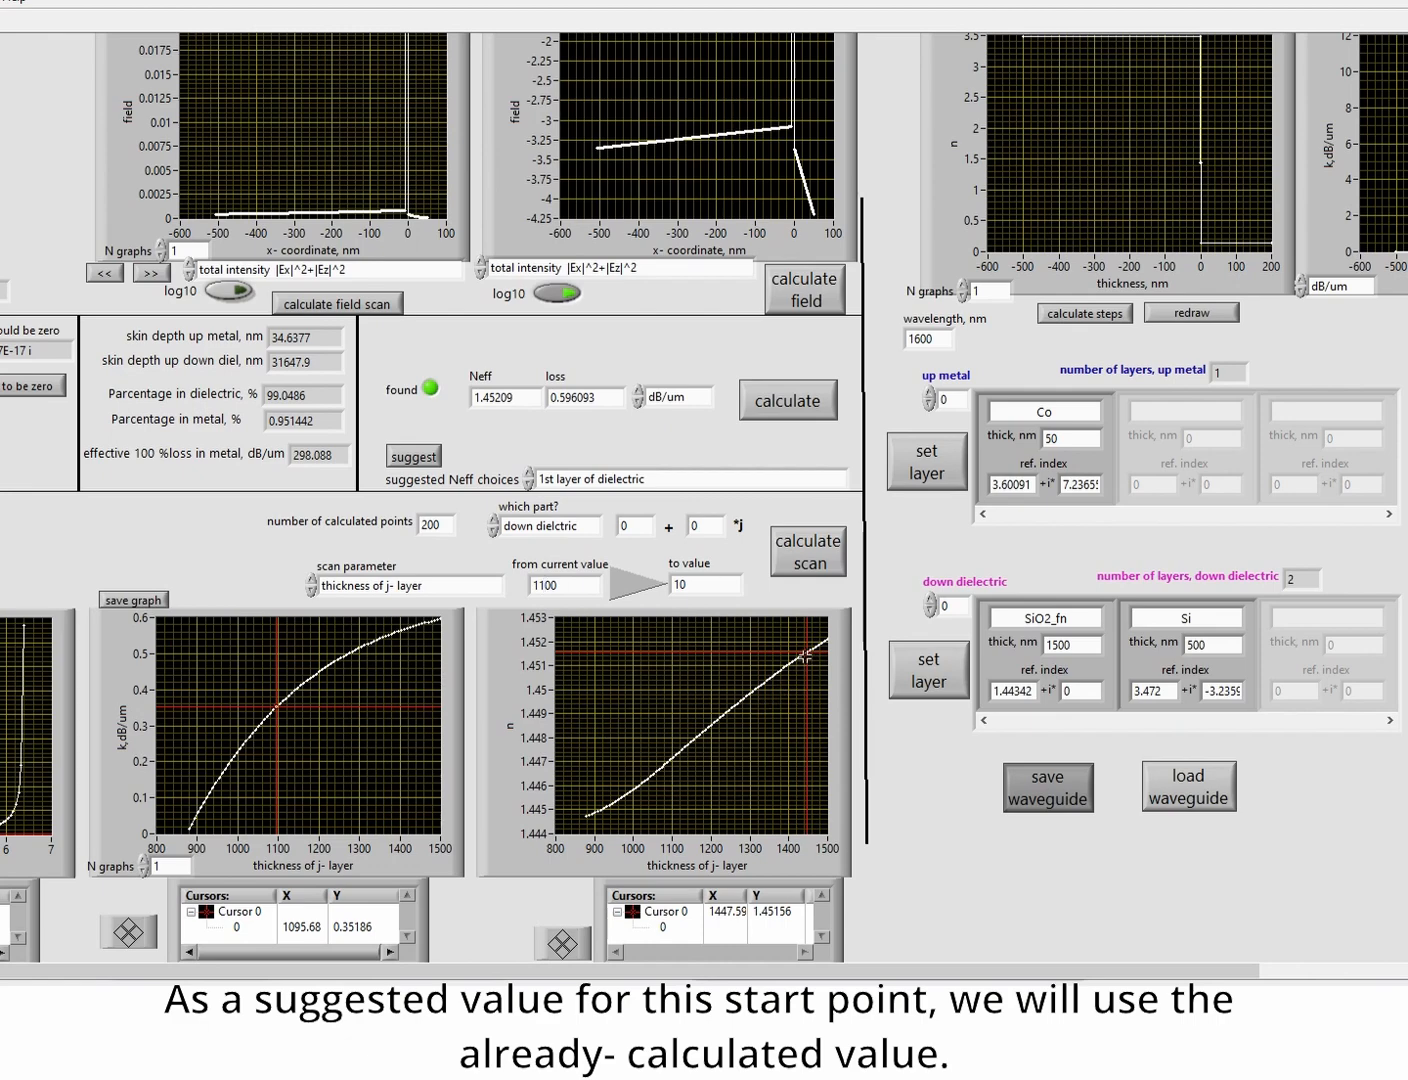
{"action": "left_click_drag", "start_coordinate": [809, 655], "coordinate": [674, 764]}
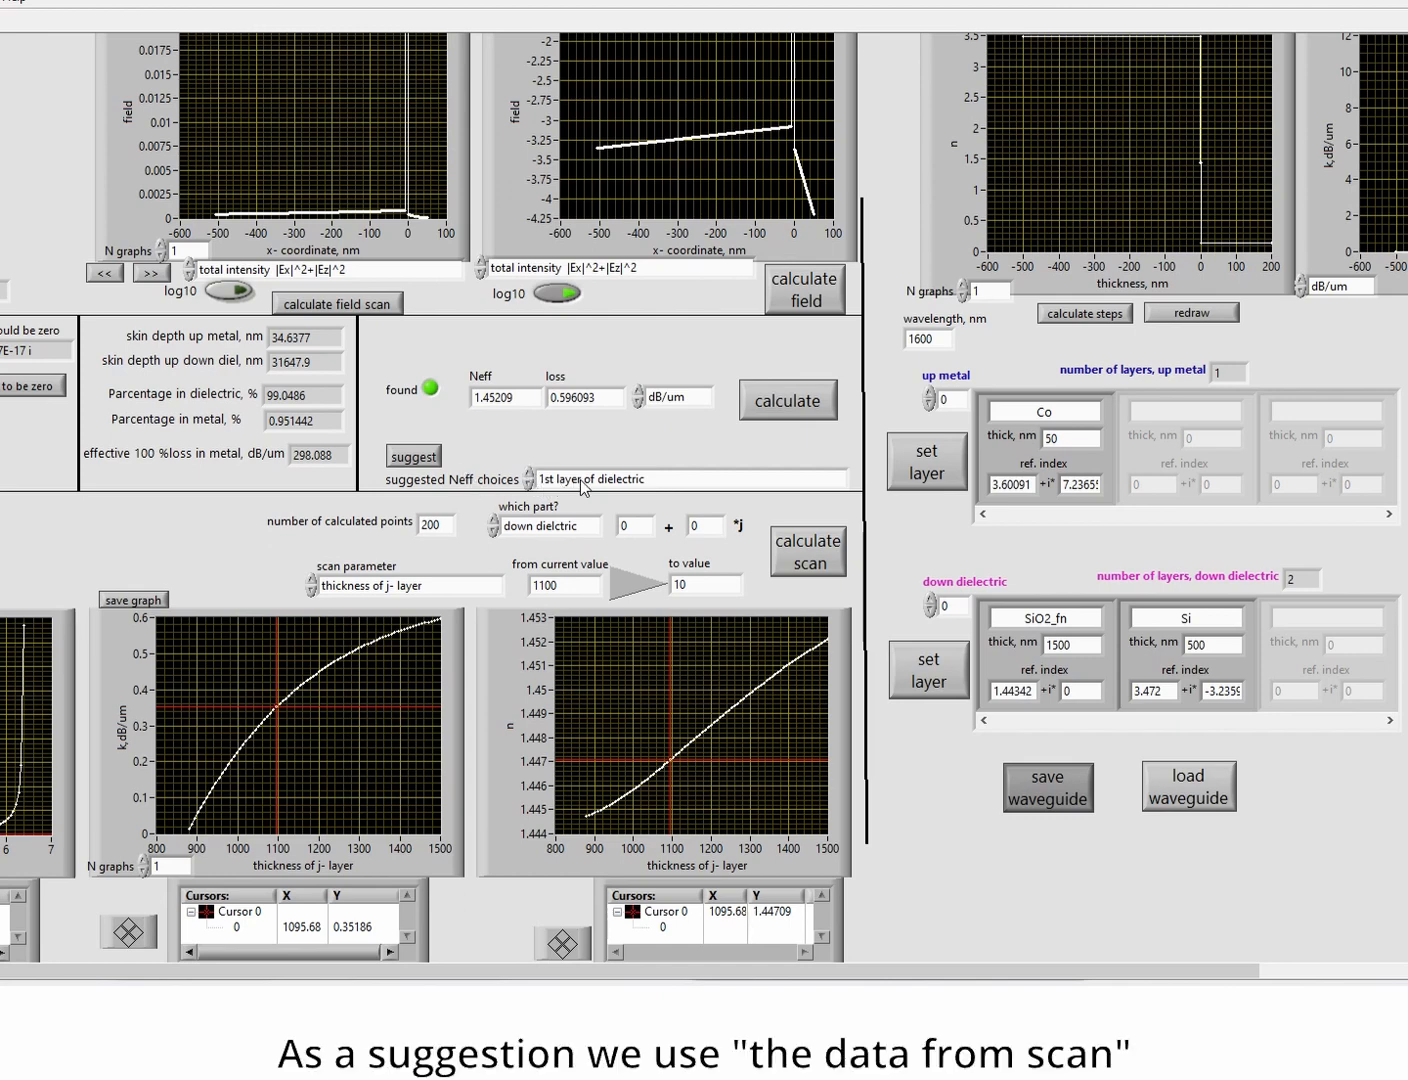
{"action": "left_click", "coordinate": [576, 487]}
{"action": "left_click", "coordinate": [586, 456]}
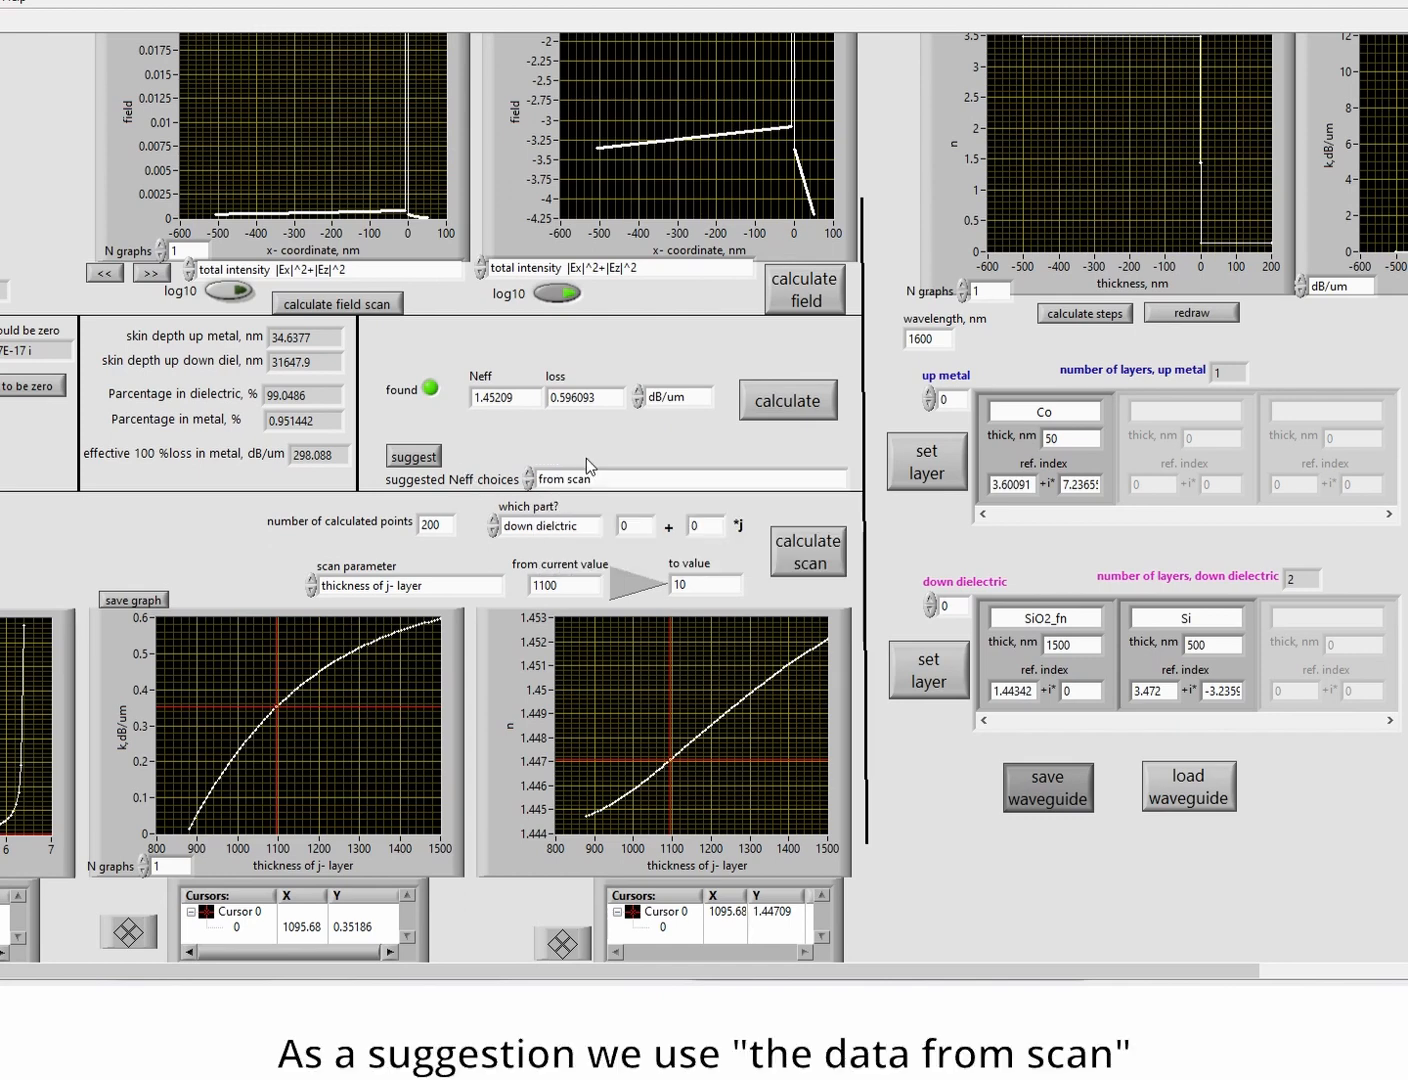
{"action": "left_click", "coordinate": [416, 455]}
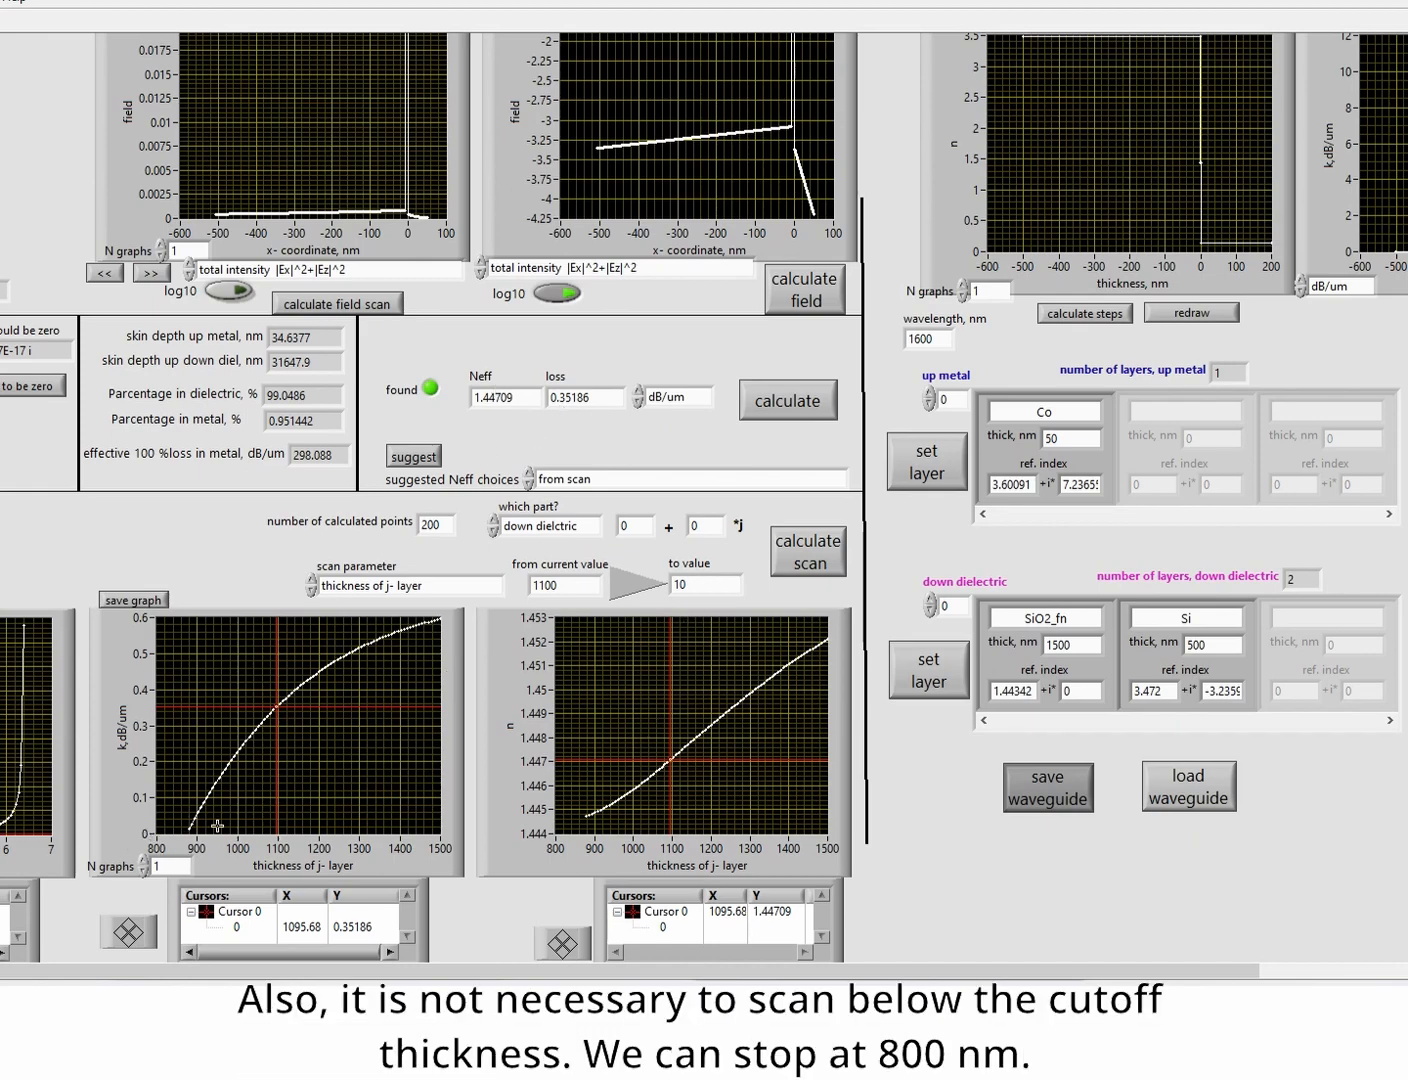
Set the scan's end value to 800 nm and recalculate the thickness scan.
{"action": "double_click", "coordinate": [694, 584]}
{"action": "type", "text": "800"}
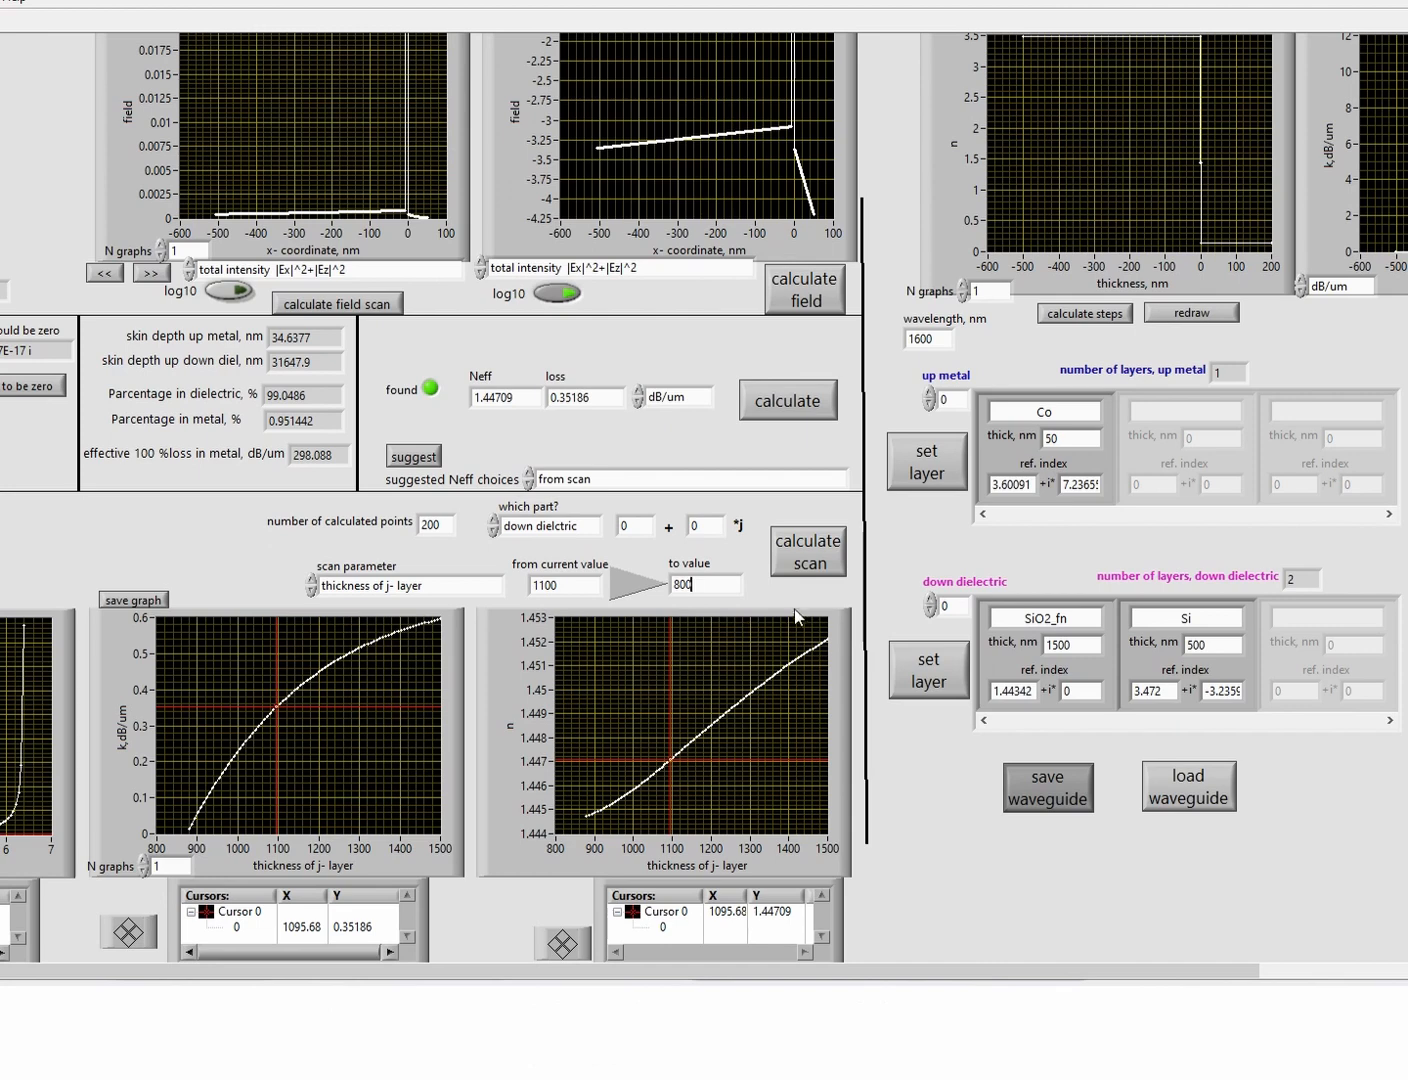
{"action": "left_click", "coordinate": [798, 549]}
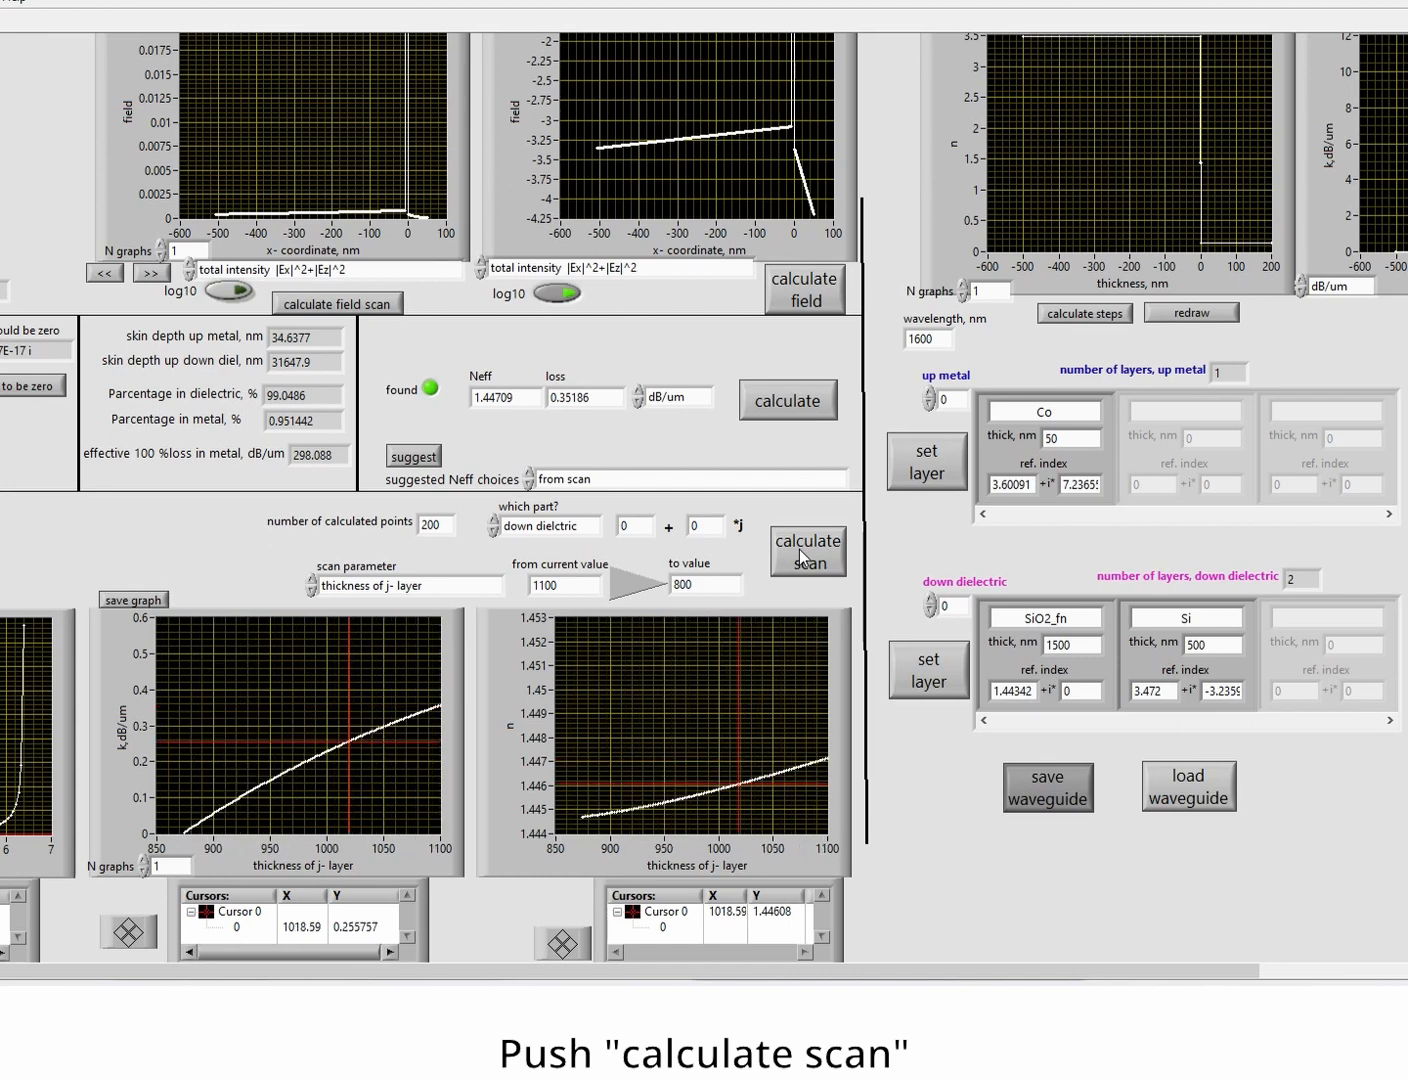